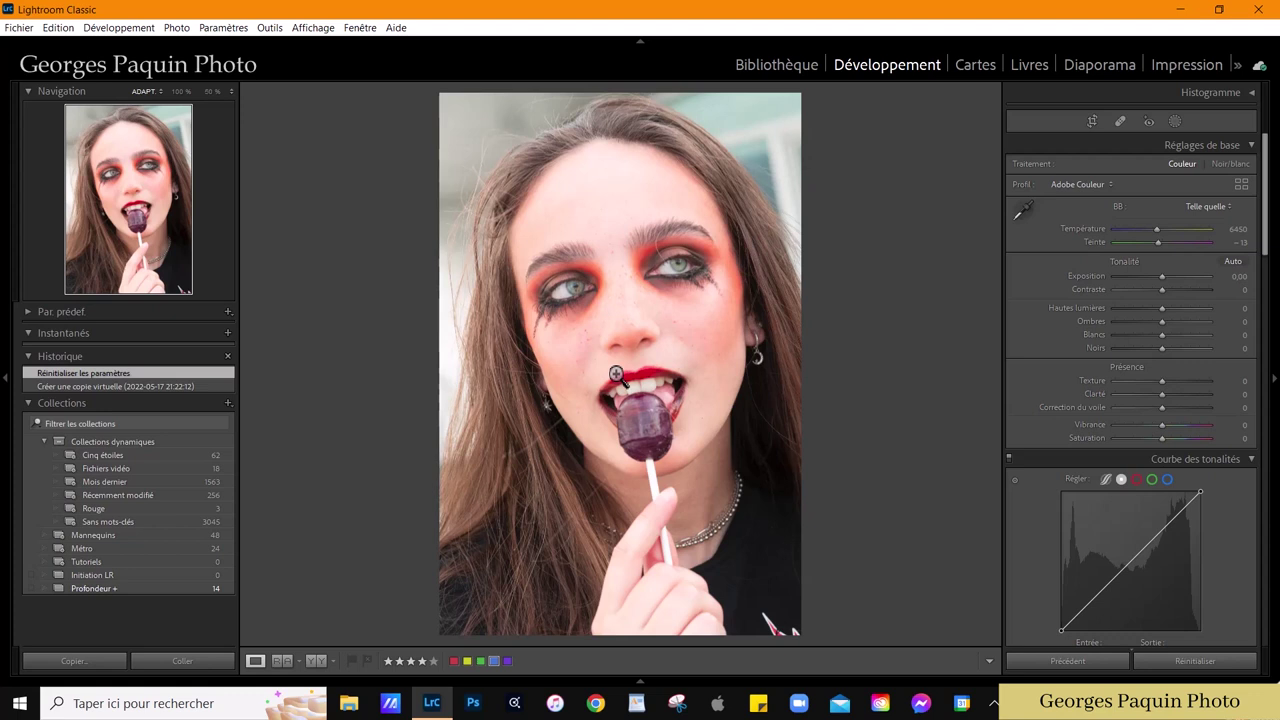
Show the camera shooting info overlay on the portrait and set exposure to -1.00.
key("i")
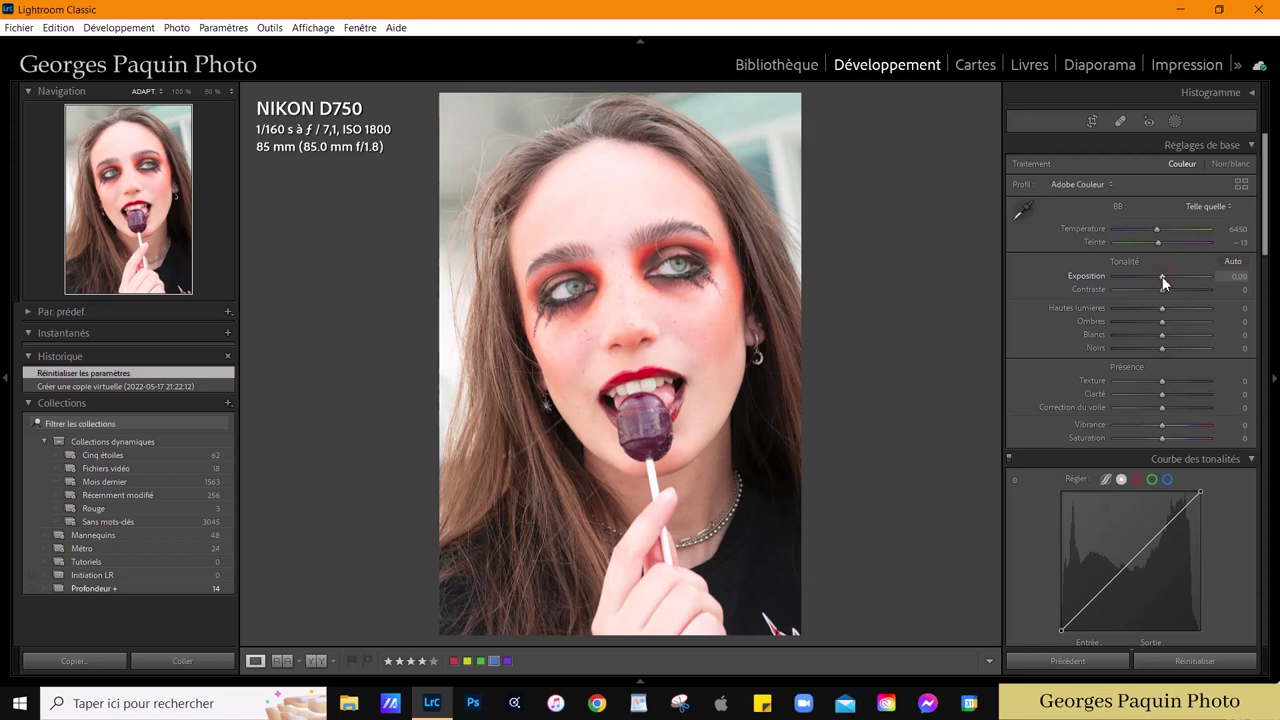
key("Down")
key("Down")
key("Down")
key("Down")
key("Down")
key("Down")
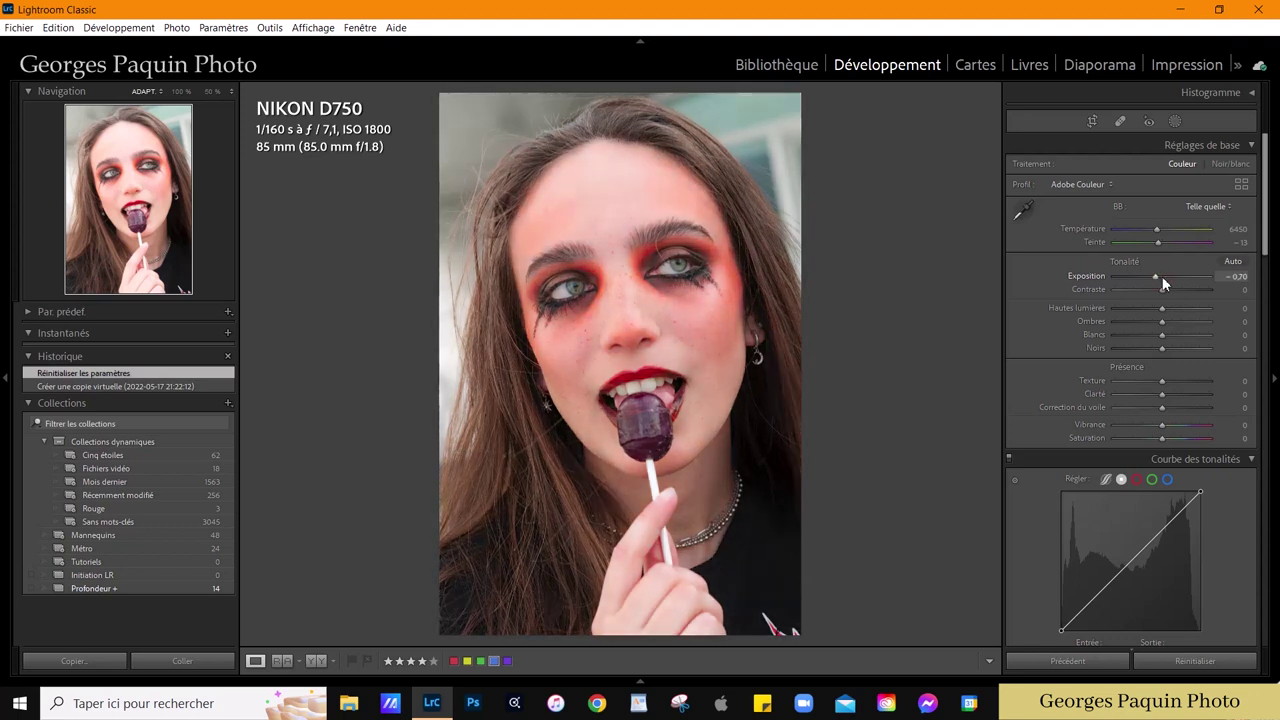
key("Down")
key("Down")
key("Down")
key("Down")
key("Down")
key("Down")
key("Up")
key("Up")
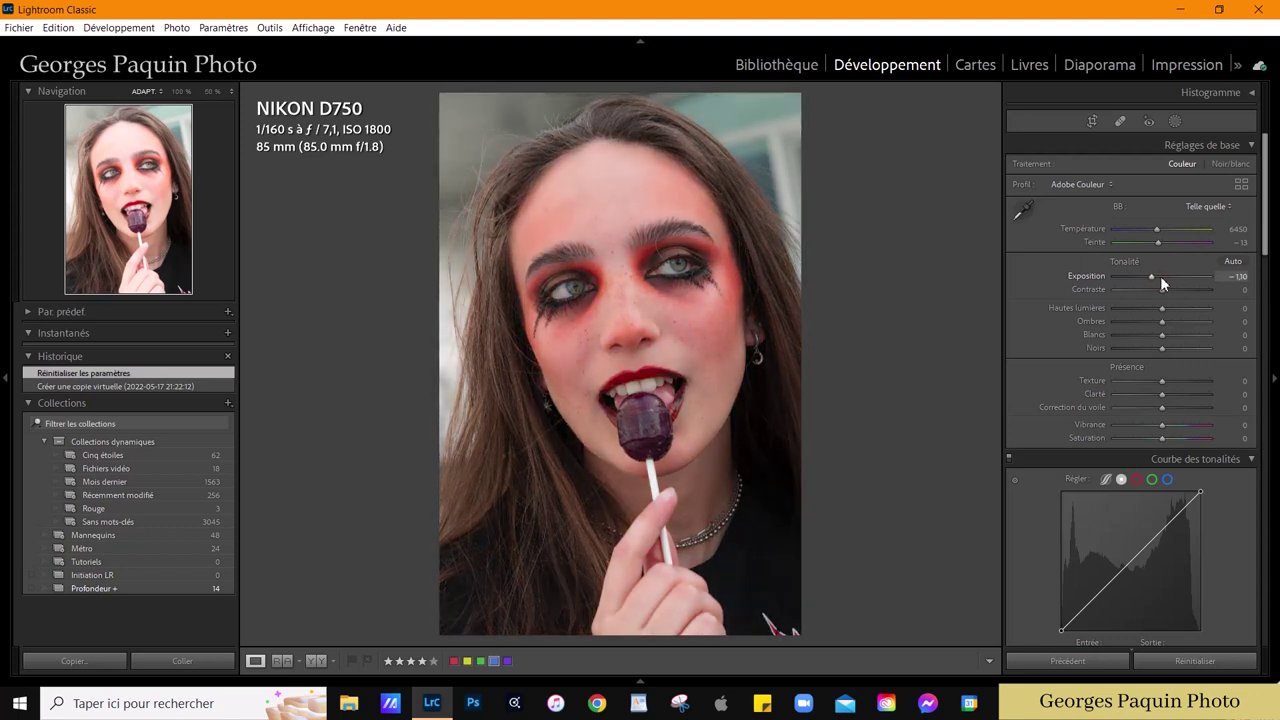
key("Up")
key("Up")
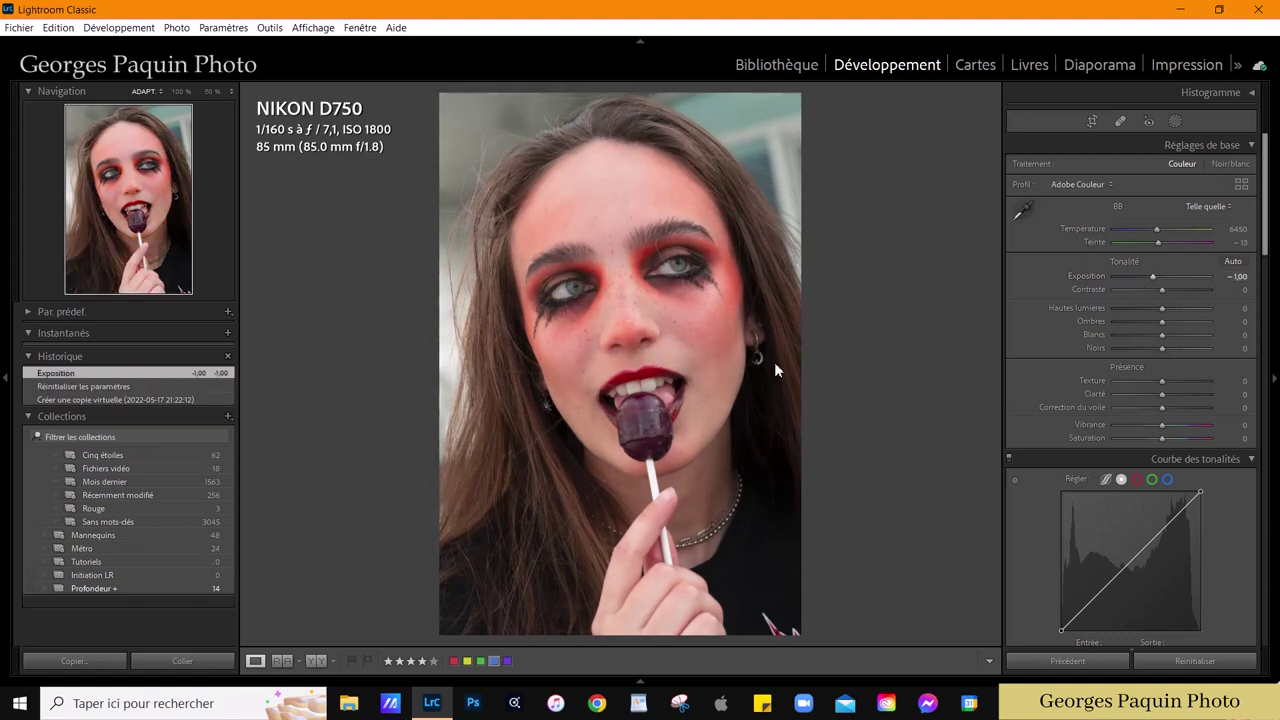
left_click(693, 341)
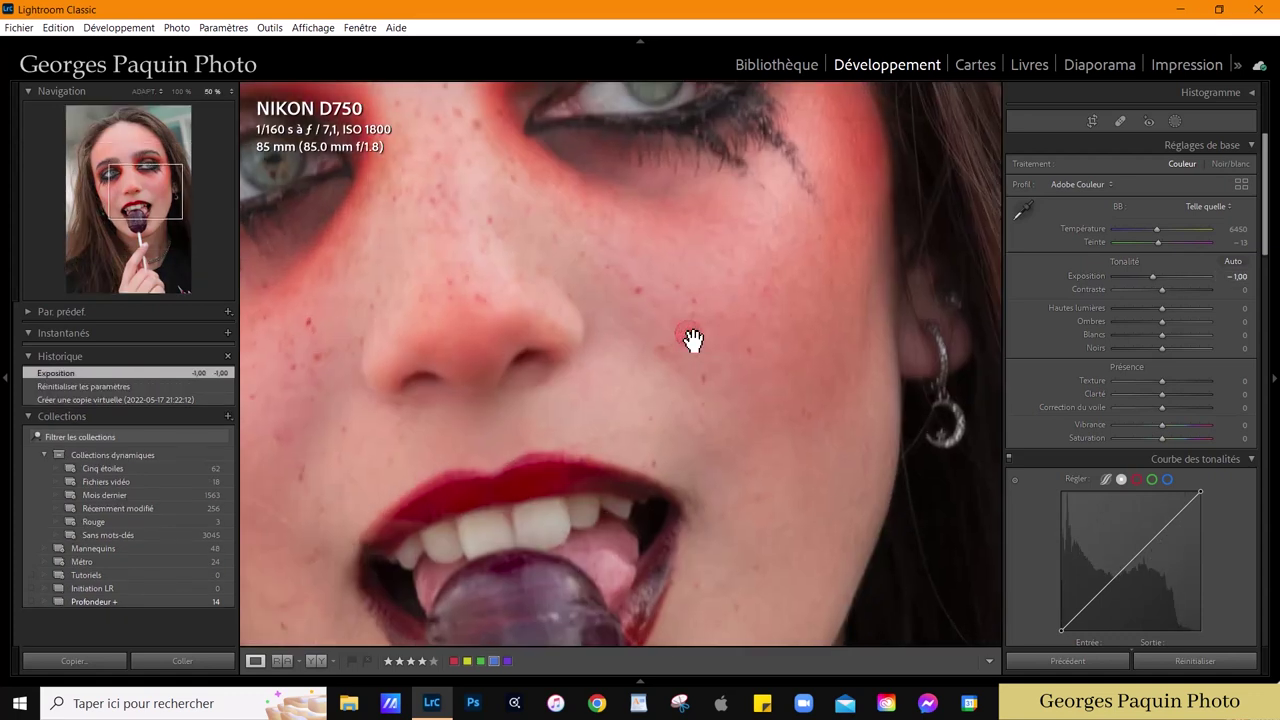
key("ctrl+=")
key("ctrl+=")
left_click_drag(691, 290, 649, 566)
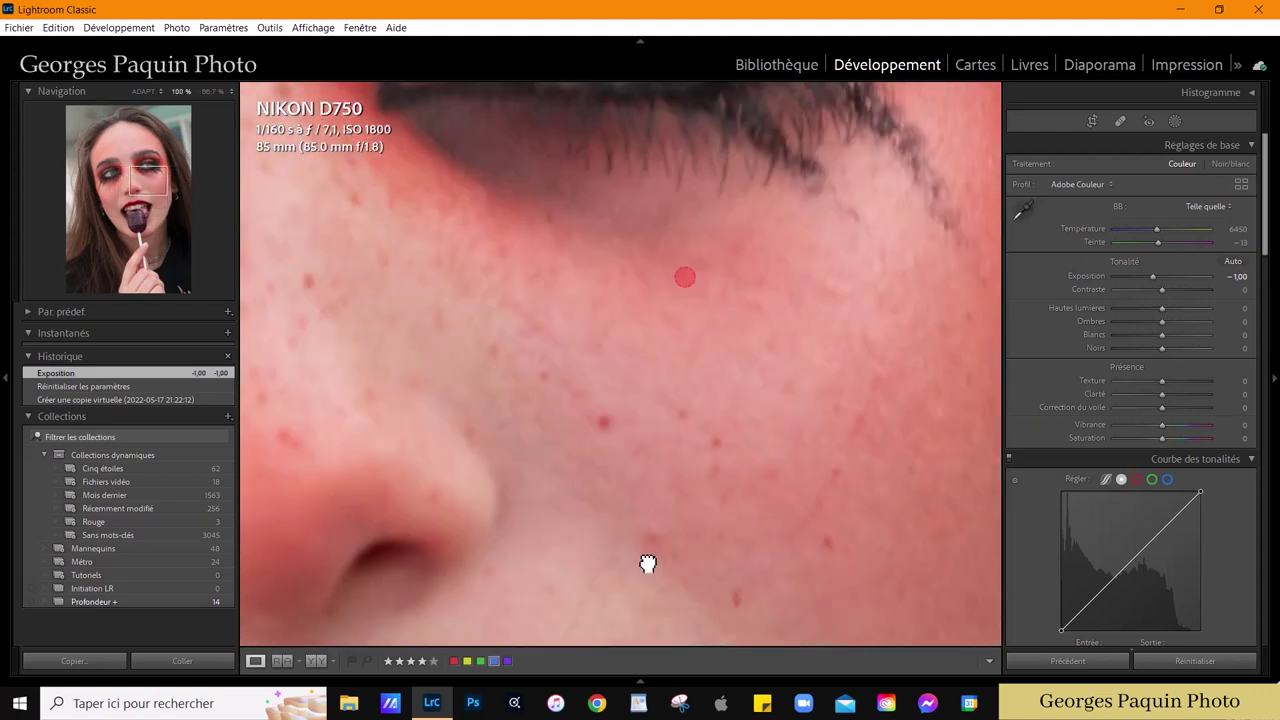
left_click_drag(680, 340, 683, 506)
left_click_drag(765, 307, 746, 420)
left_click_drag(751, 275, 835, 449)
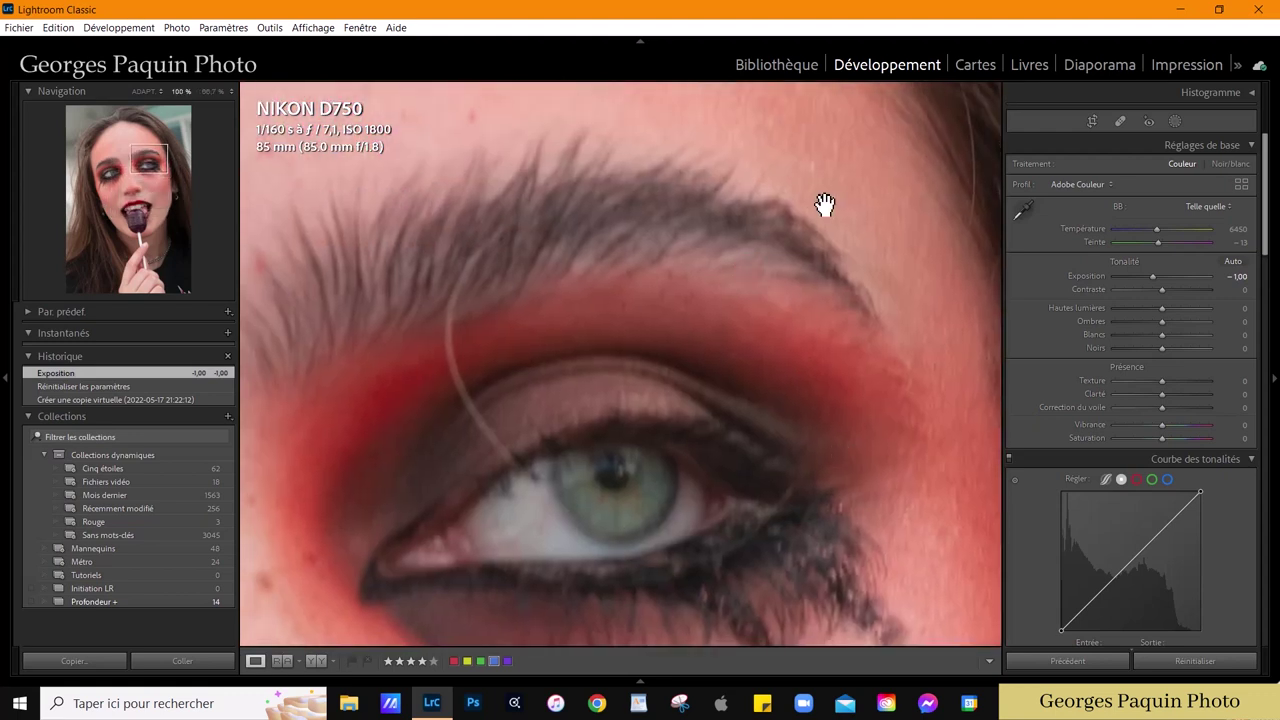
left_click_drag(826, 203, 783, 444)
left_click_drag(657, 268, 634, 334)
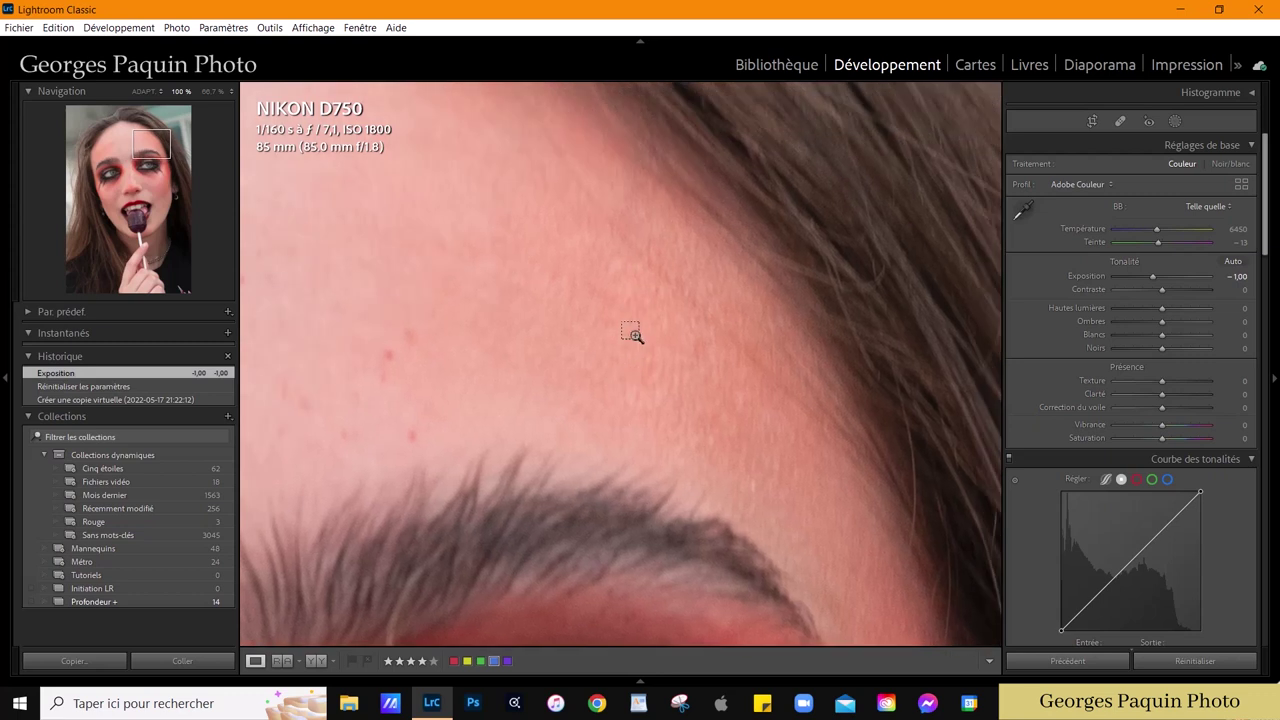
left_click(634, 334)
left_click(637, 337)
left_click(634, 334)
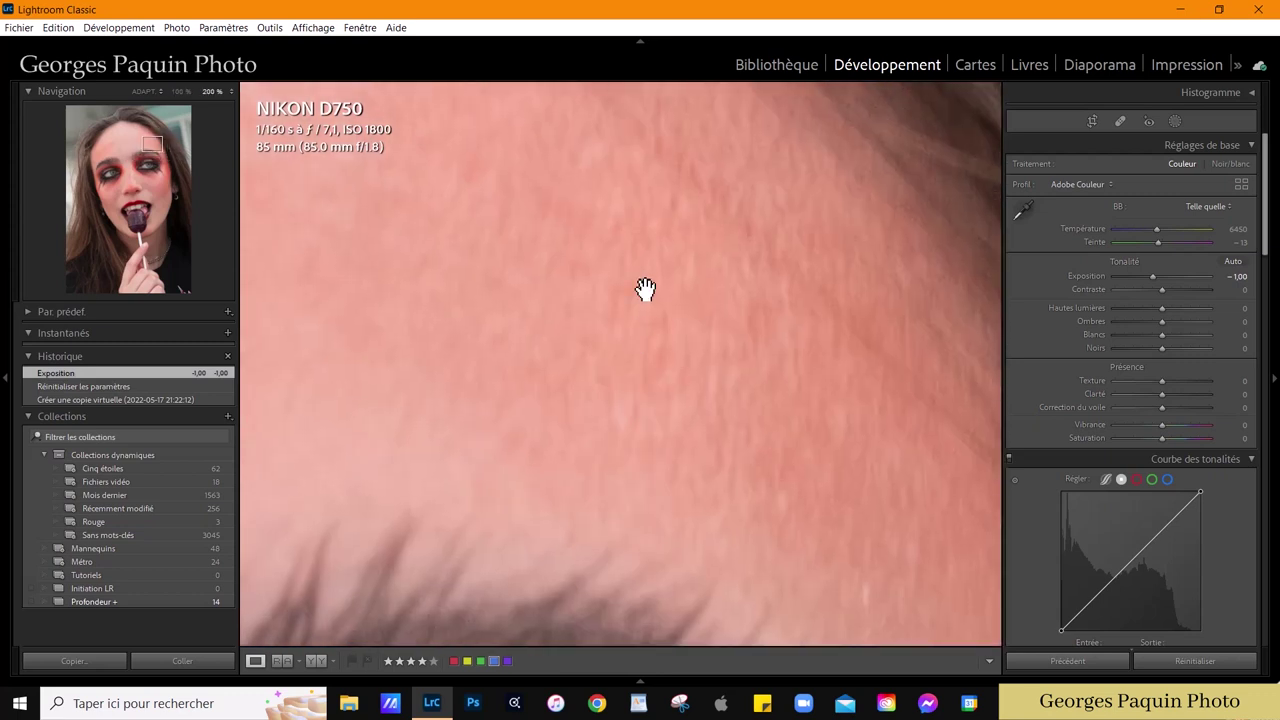
left_click(587, 261)
left_click_drag(422, 572, 703, 423)
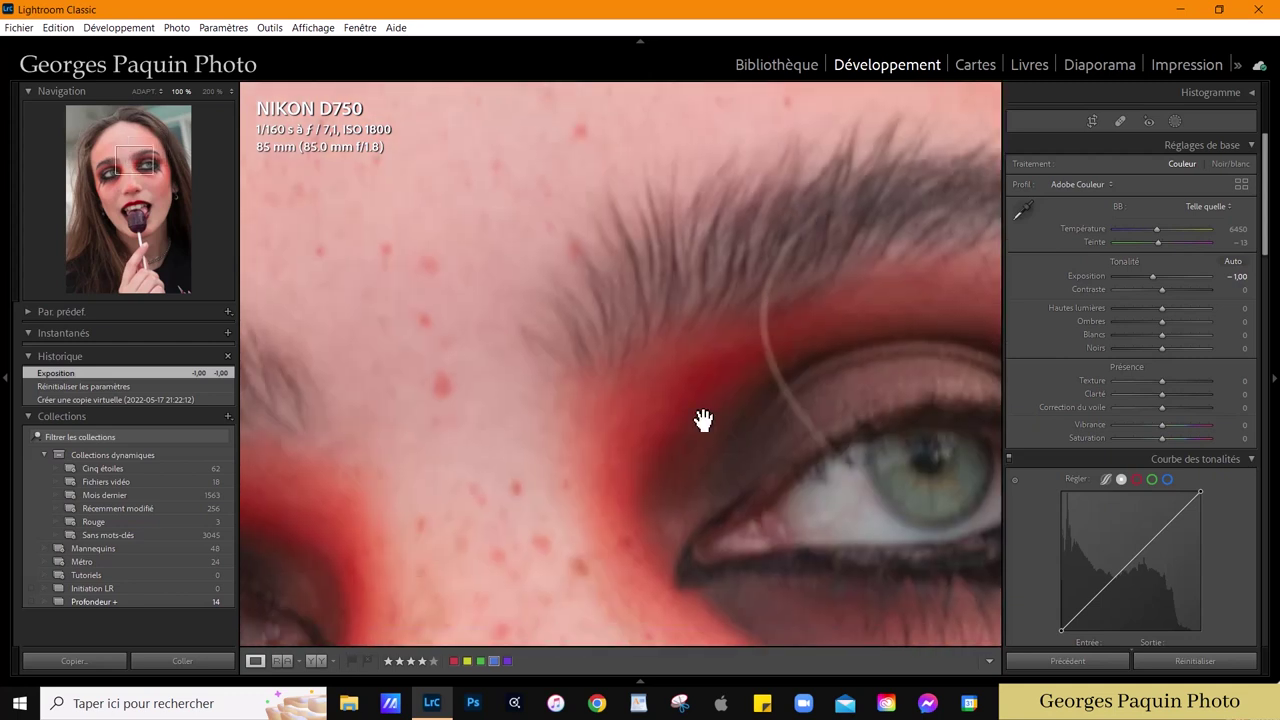
left_click_drag(811, 537, 551, 257)
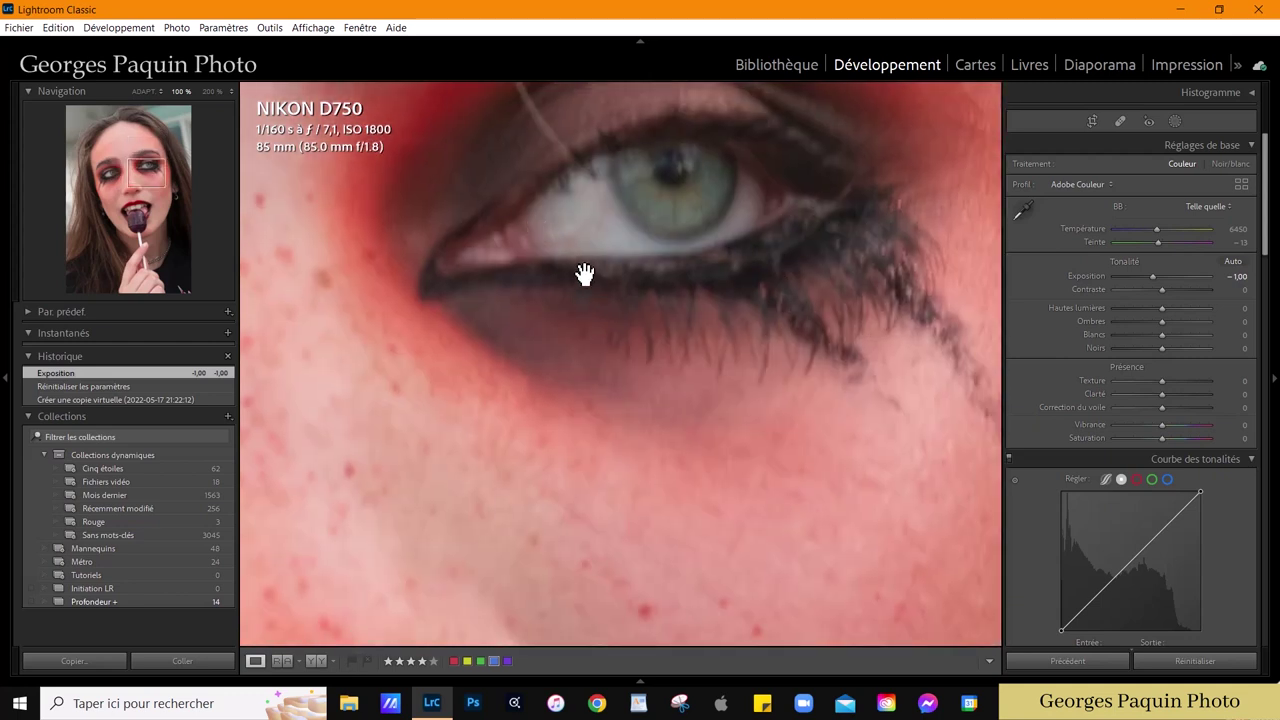
left_click_drag(917, 251, 606, 429)
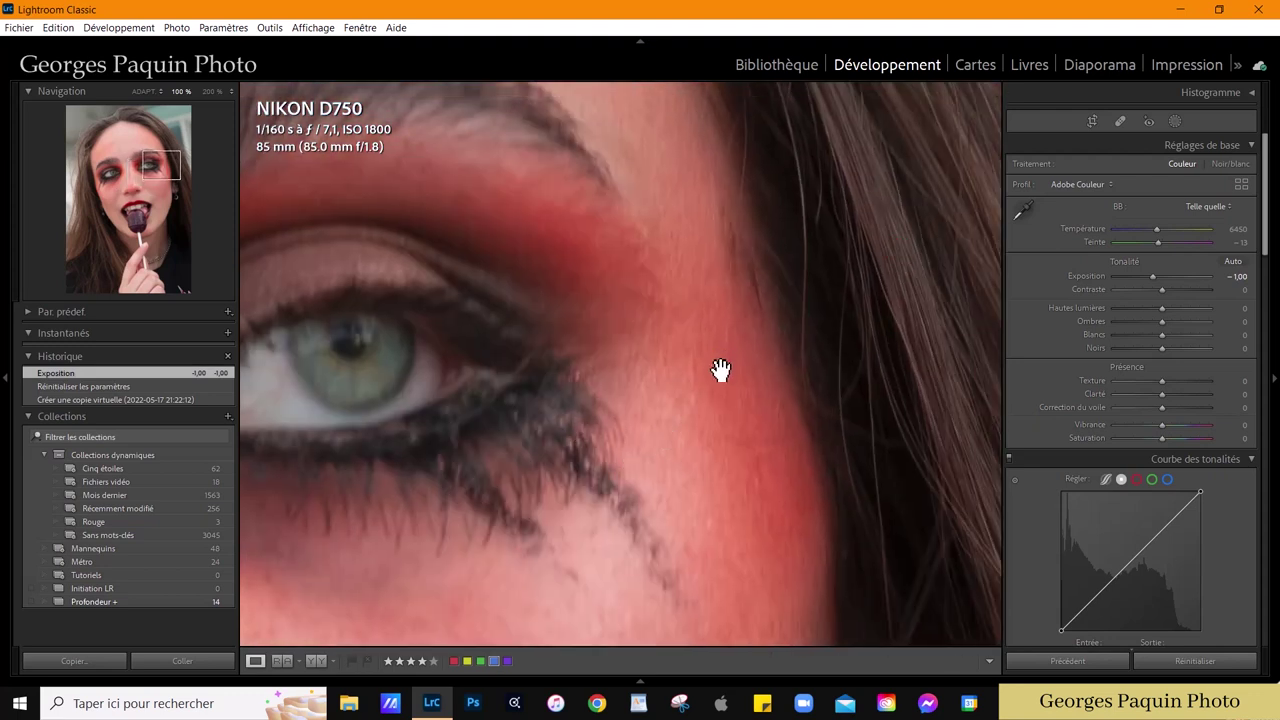
left_click_drag(720, 370, 650, 366)
left_click(648, 362)
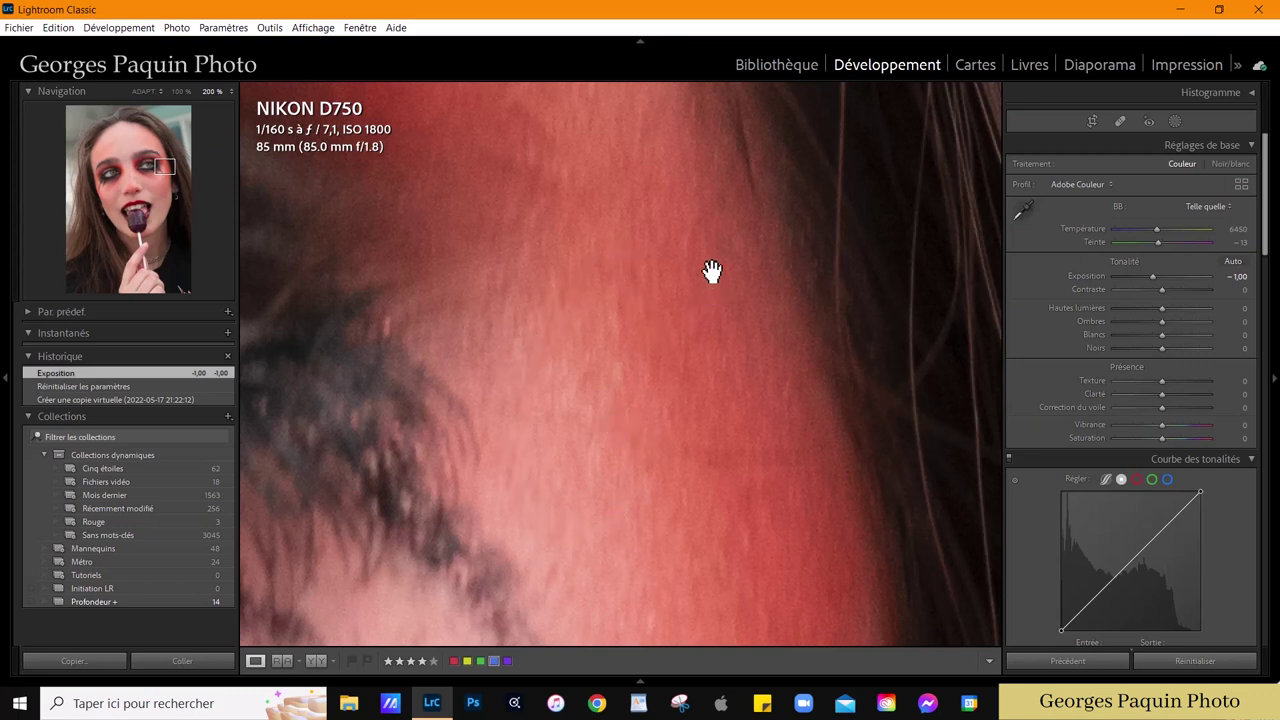
left_click_drag(711, 274, 731, 374)
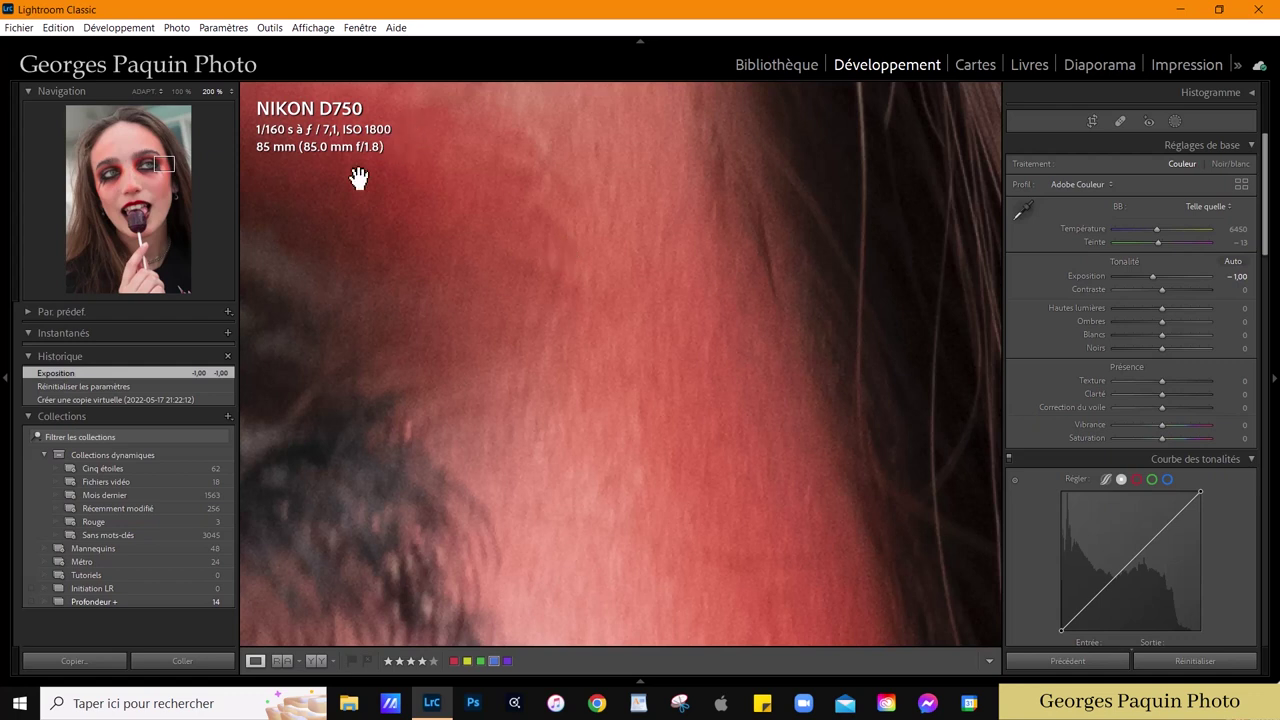
left_click(622, 328)
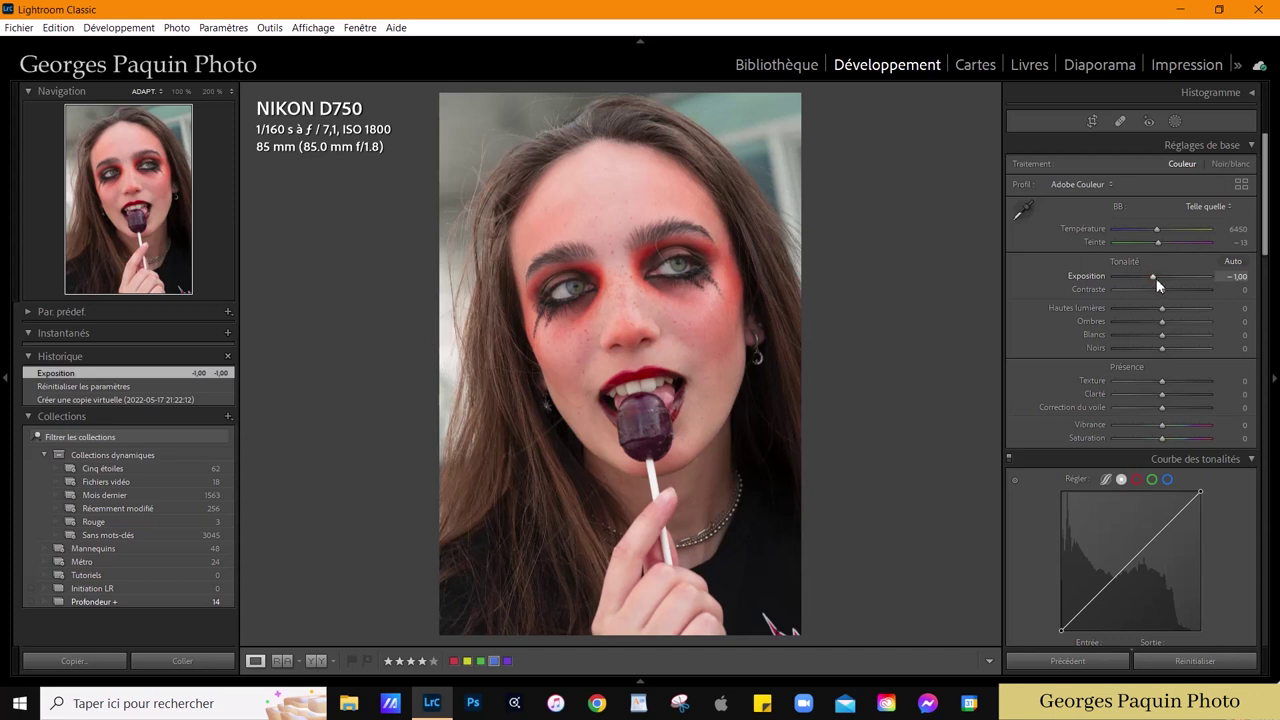
Lower exposure to -1.20 and switch the portrait's treatment to Black & White.
left_click_drag(1153, 276, 1150, 276)
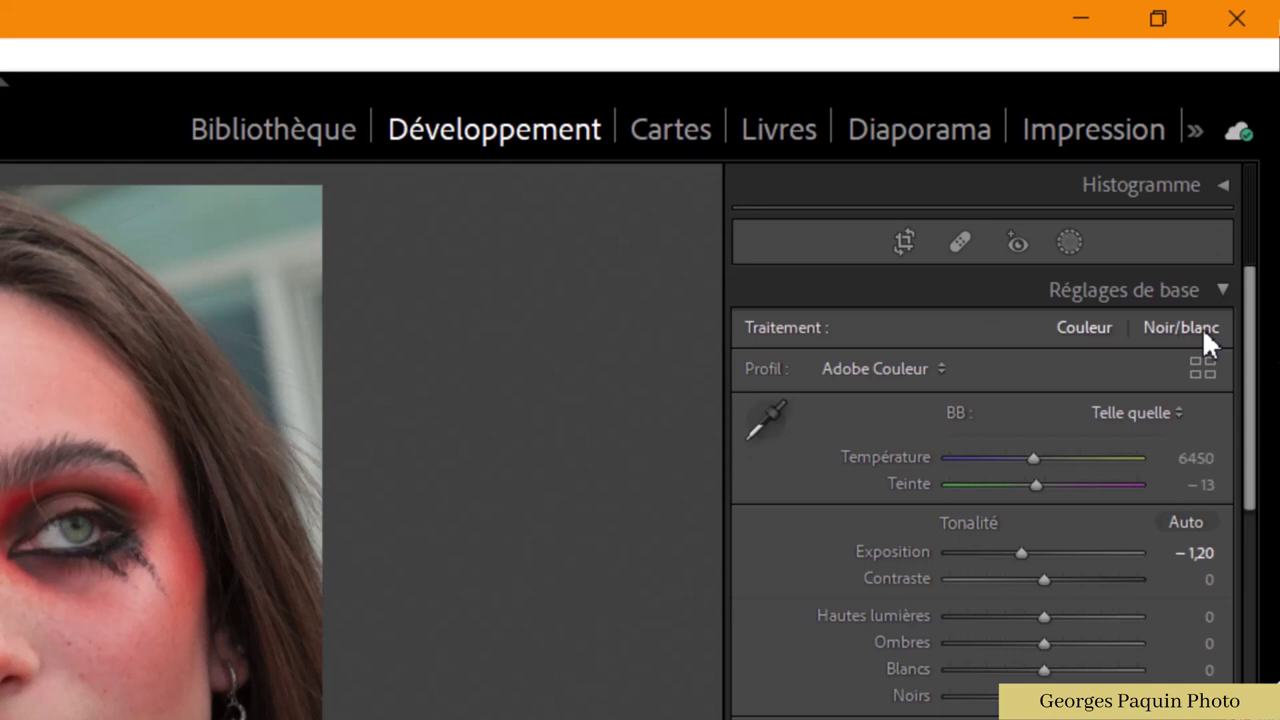
left_click(1202, 327)
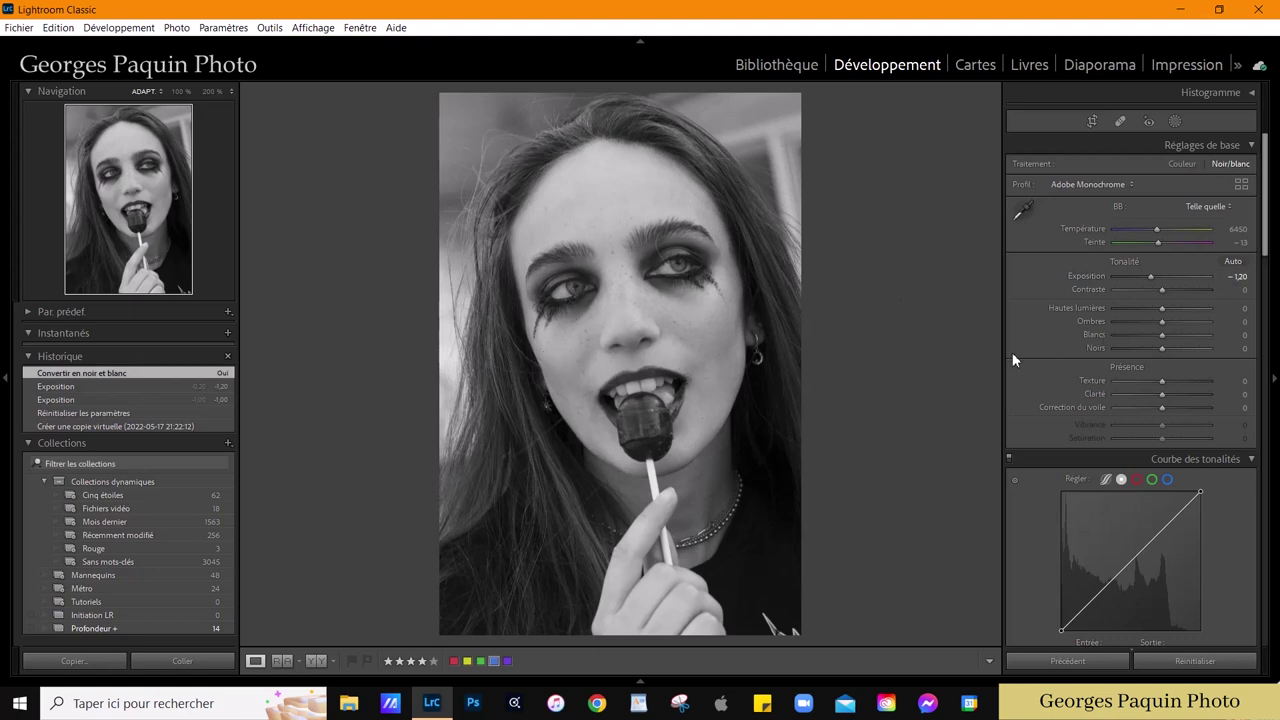
Shape an S-curve in the point tone curve with points near 49/26, 159/122 and 225/212.
scroll(1029, 345, "down", 3)
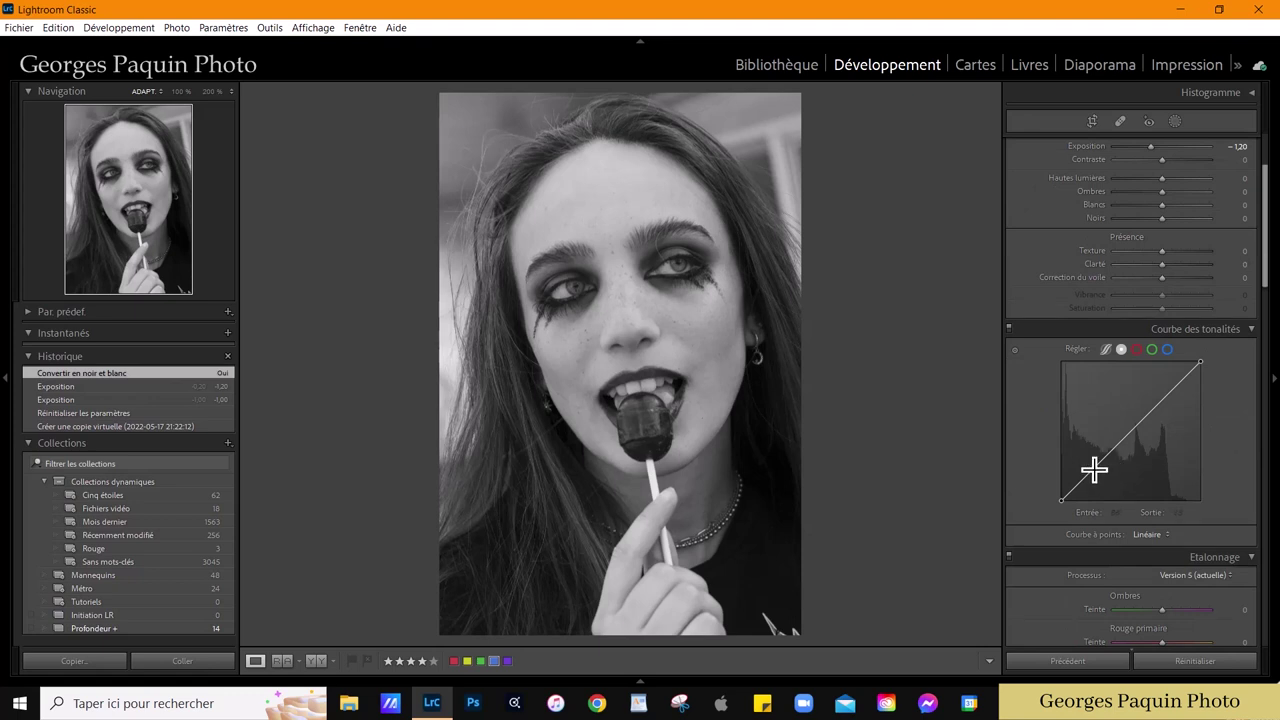
left_click_drag(1091, 474, 1089, 489)
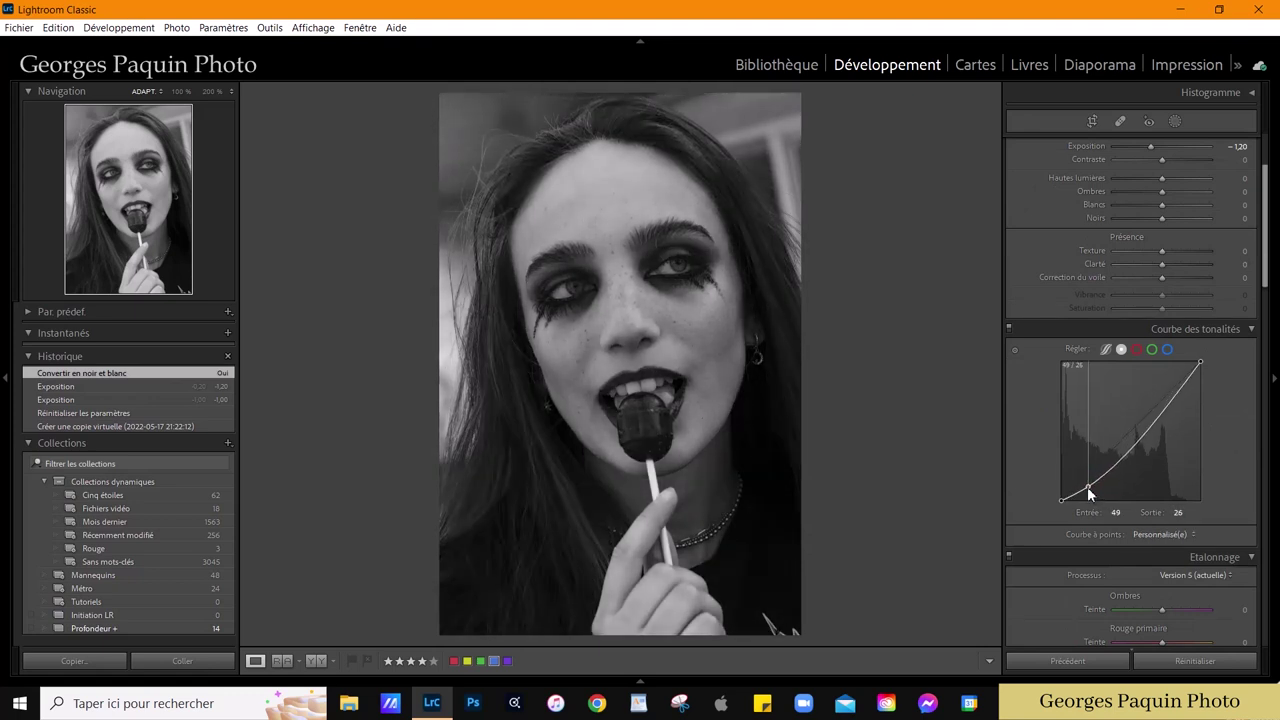
left_click(1149, 433)
left_click_drag(1149, 436, 1150, 432)
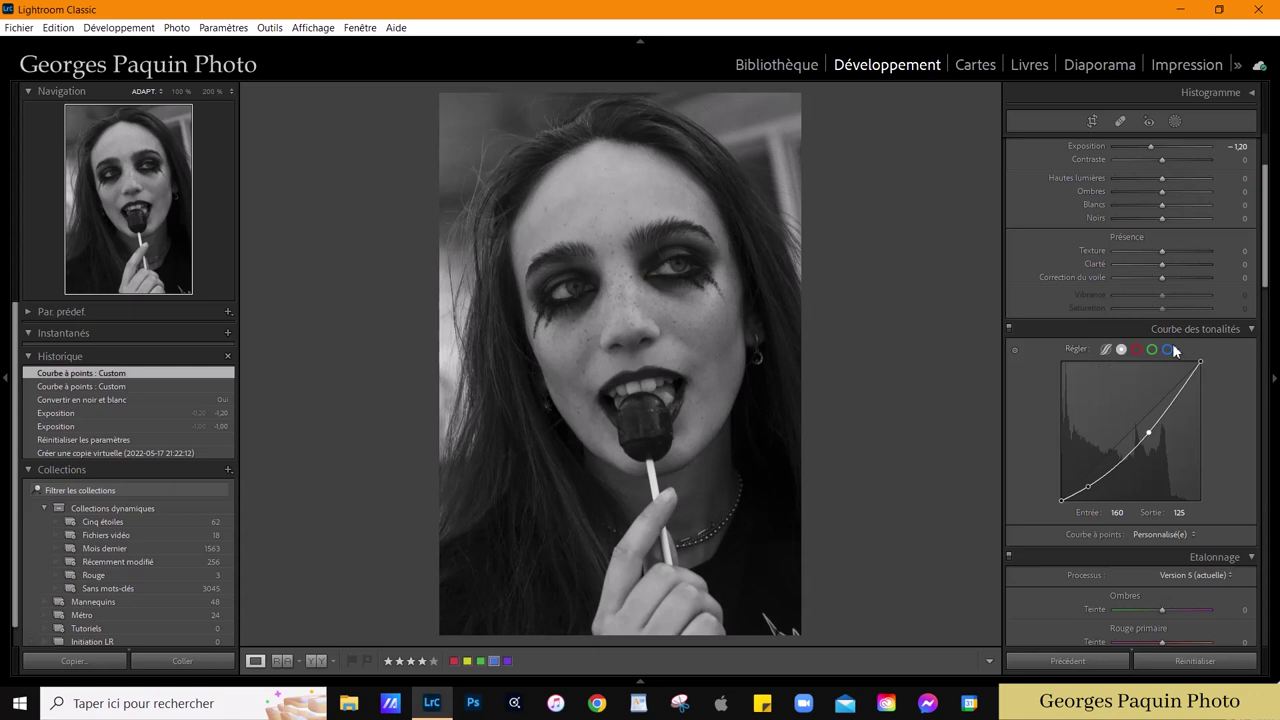
mouse_move(1184, 386)
left_click_drag(1184, 383, 1181, 382)
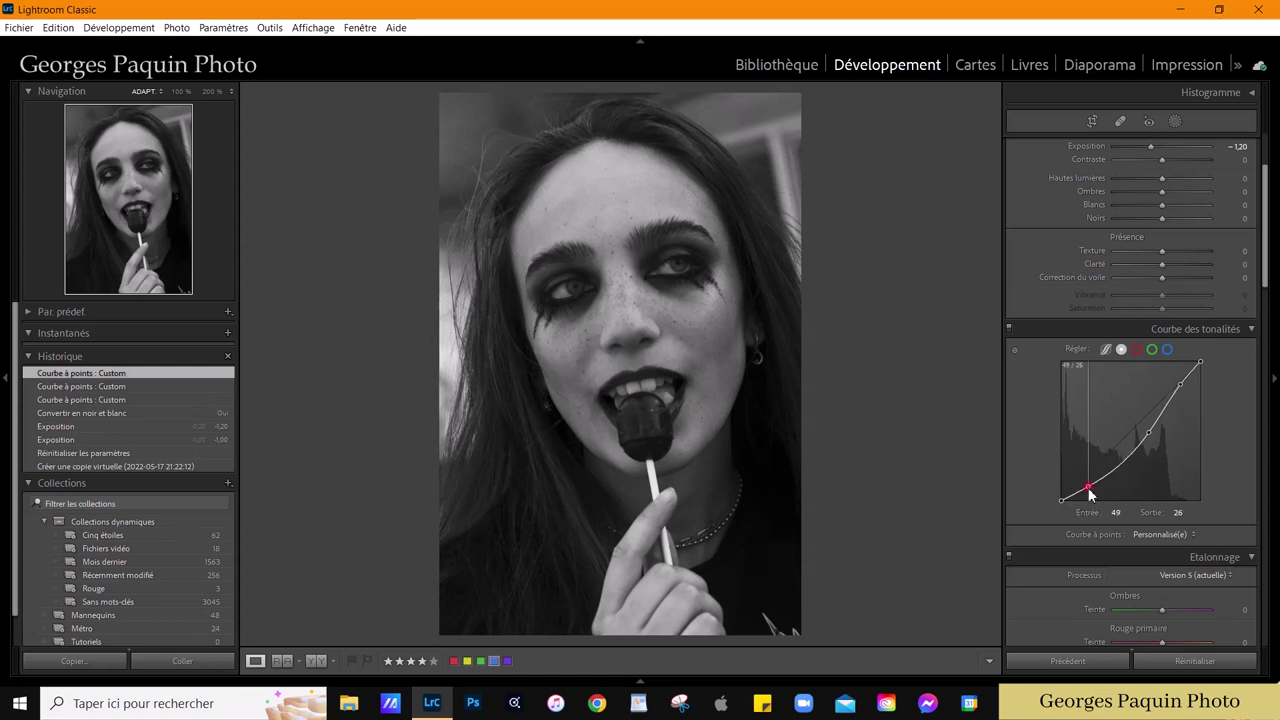
left_click_drag(1149, 432, 1149, 433)
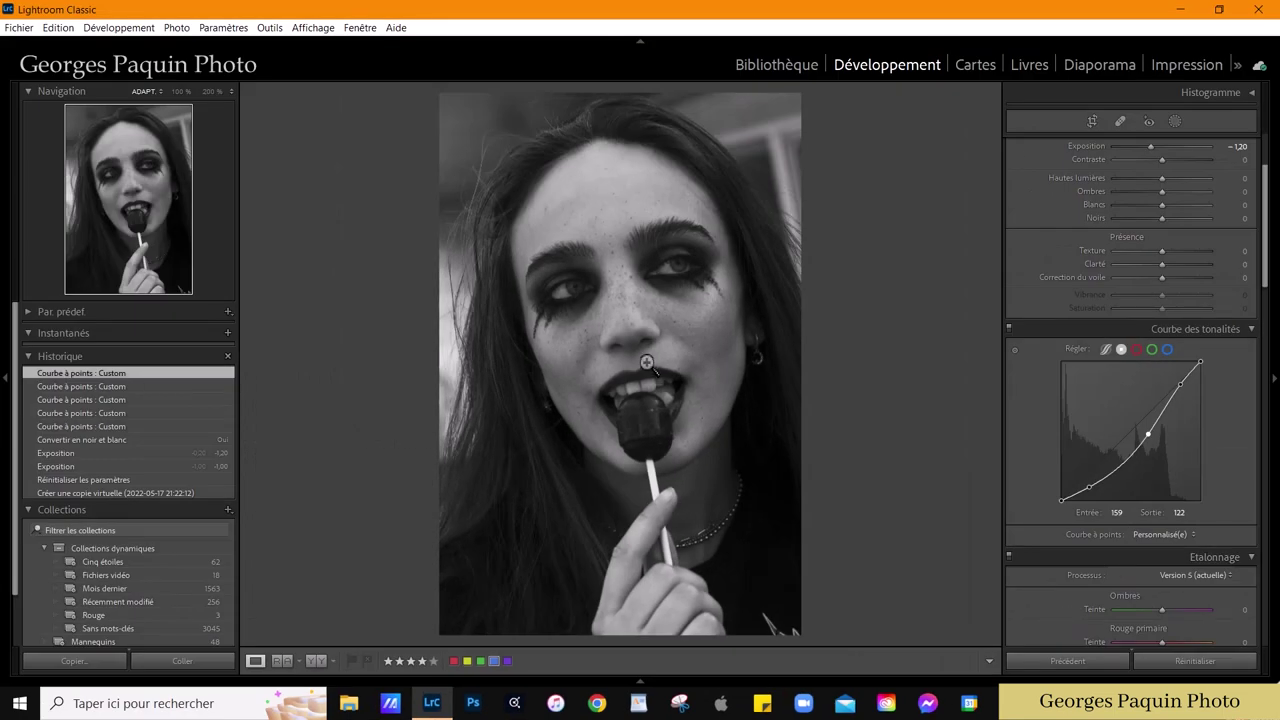
scroll(1020, 249, "up", 3)
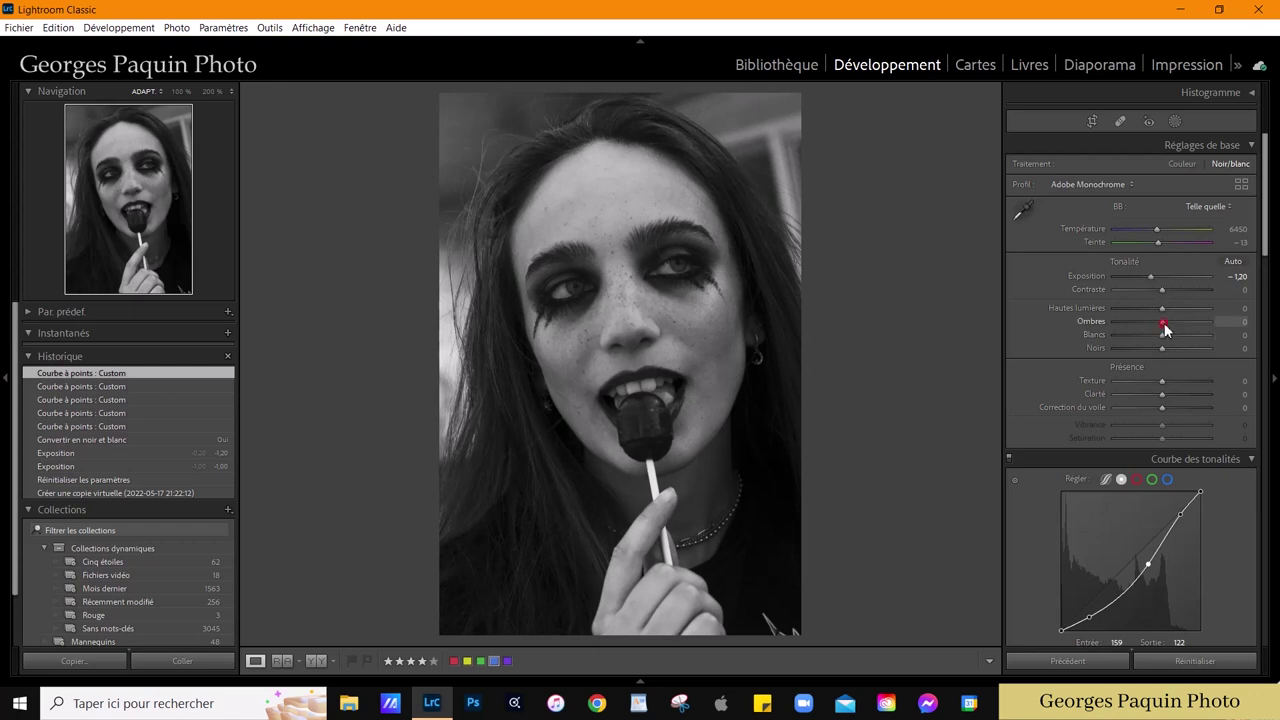
Lift shadows to +59, brighten whites to +15, and bring exposure back to -1.00.
left_click_drag(1188, 325, 1191, 324)
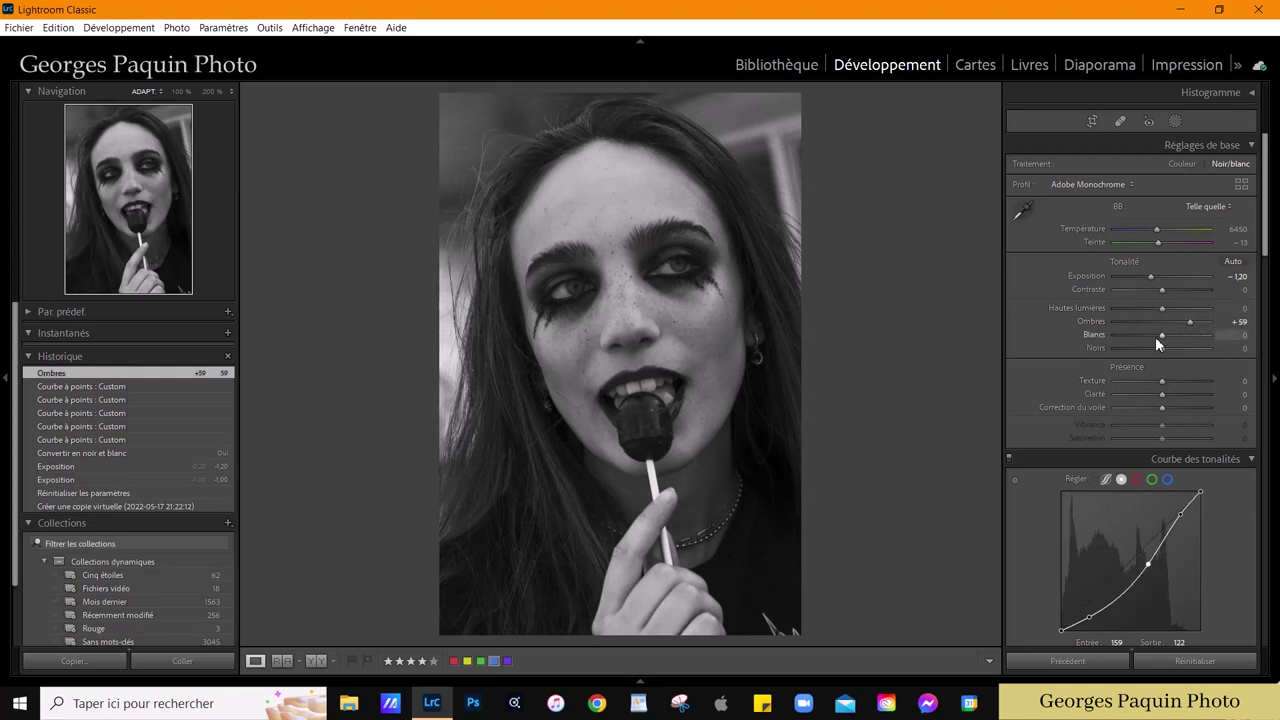
mouse_move(1159, 336)
left_mouse_down()
mouse_move(1174, 338)
mouse_move(1149, 320)
left_mouse_up()
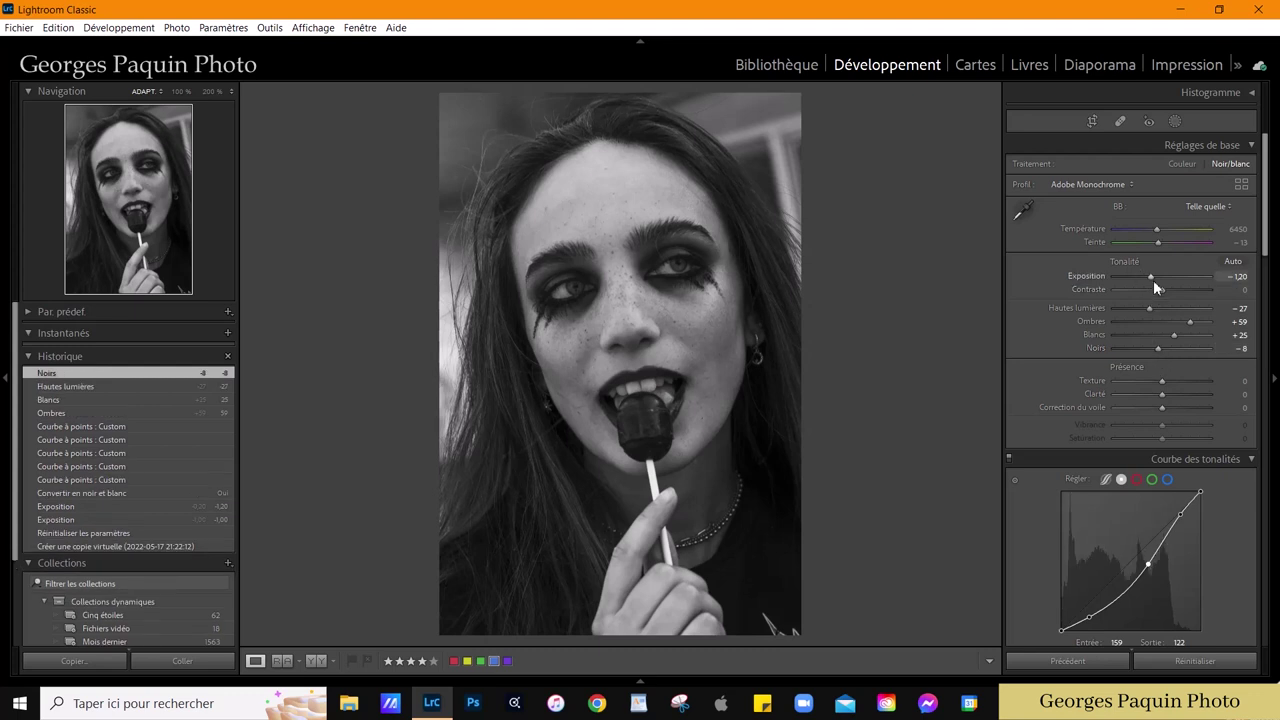
mouse_move(1153, 280)
left_mouse_down()
mouse_move(1136, 319)
mouse_move(1169, 340)
left_mouse_up()
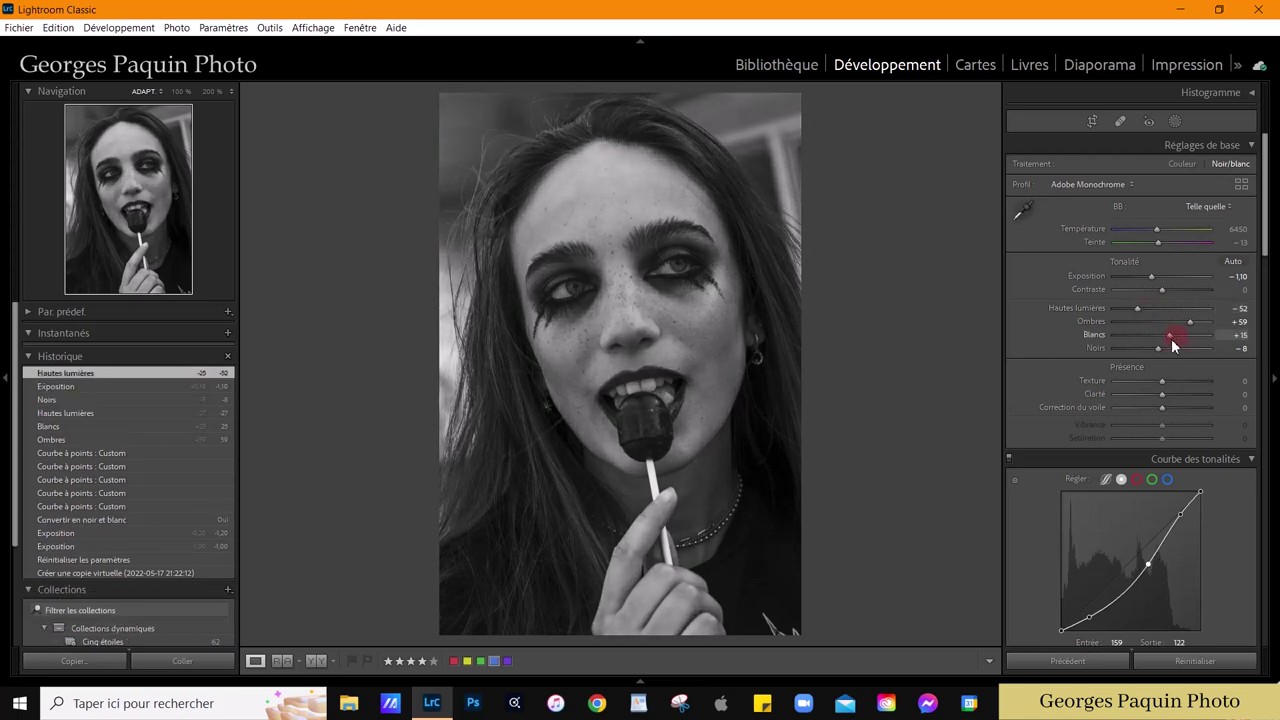
left_click(1154, 277)
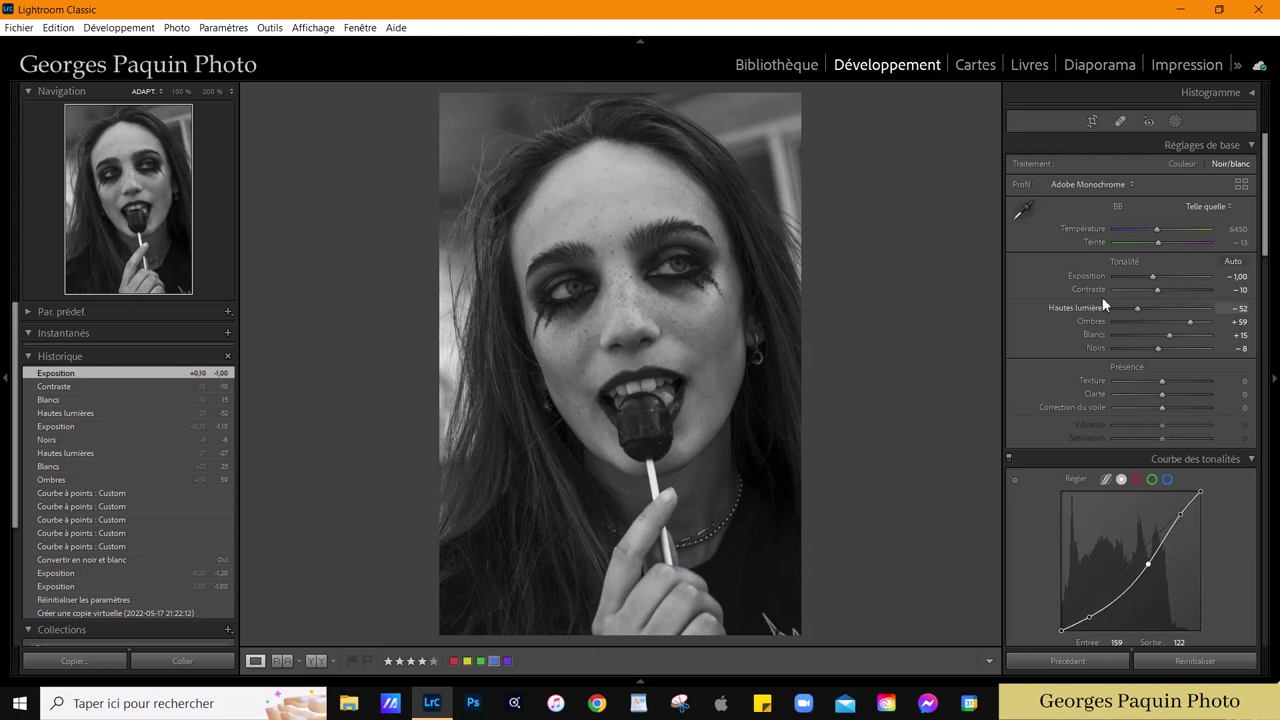
scroll(1211, 576, "down", 2)
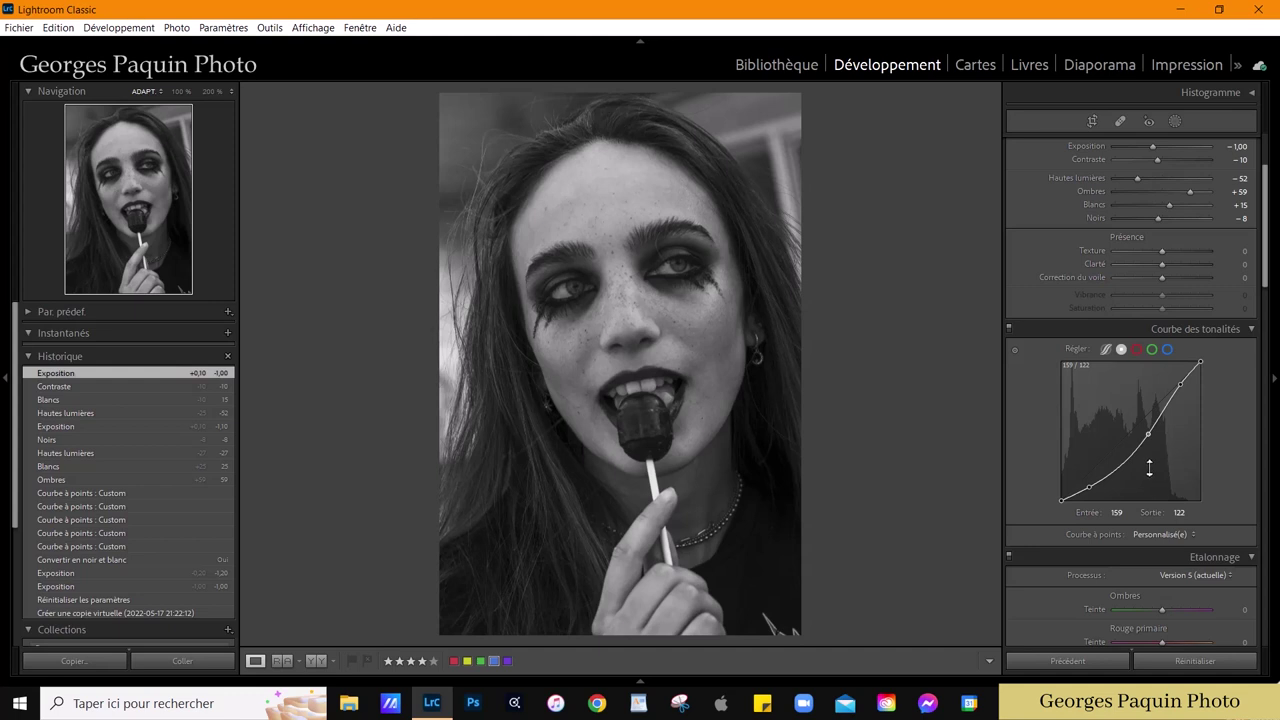
scroll(1149, 467, "up", 3)
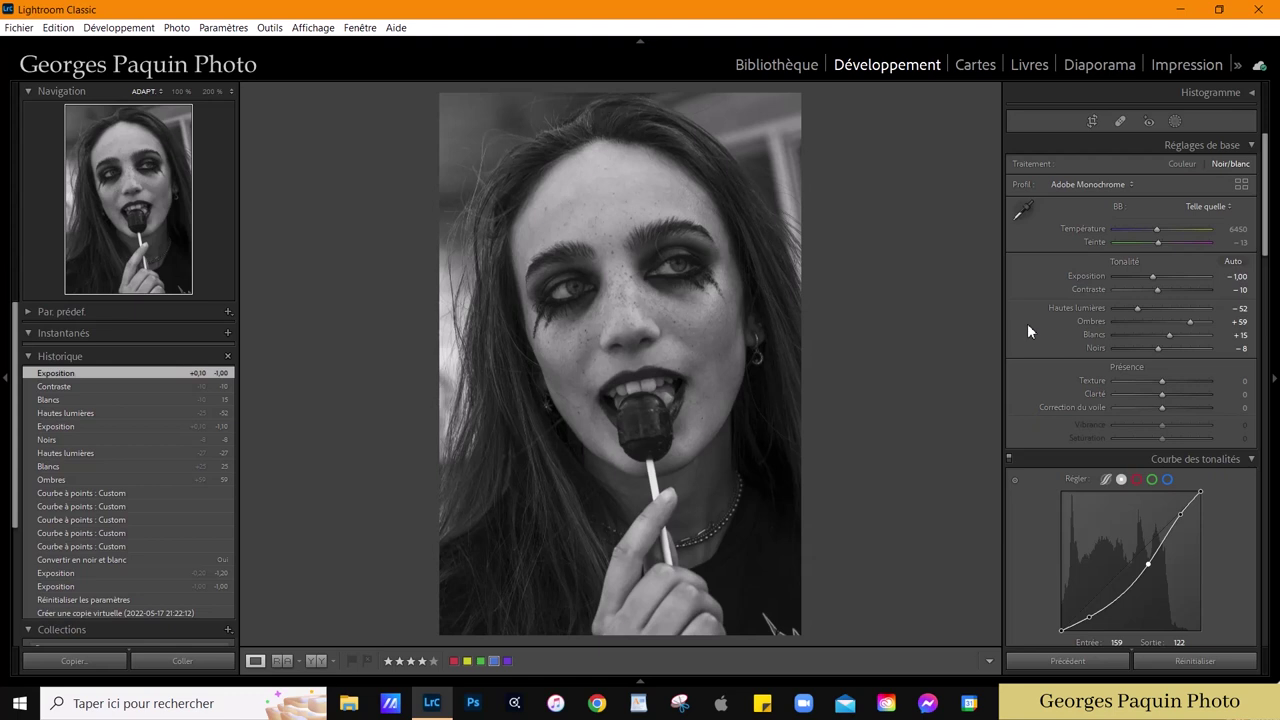
Scroll down to the B&W mix panel and zoom in on the girl's face.
scroll(1027, 323, "down", 5)
scroll(1027, 323, "down", 5)
scroll(1027, 323, "down", 3)
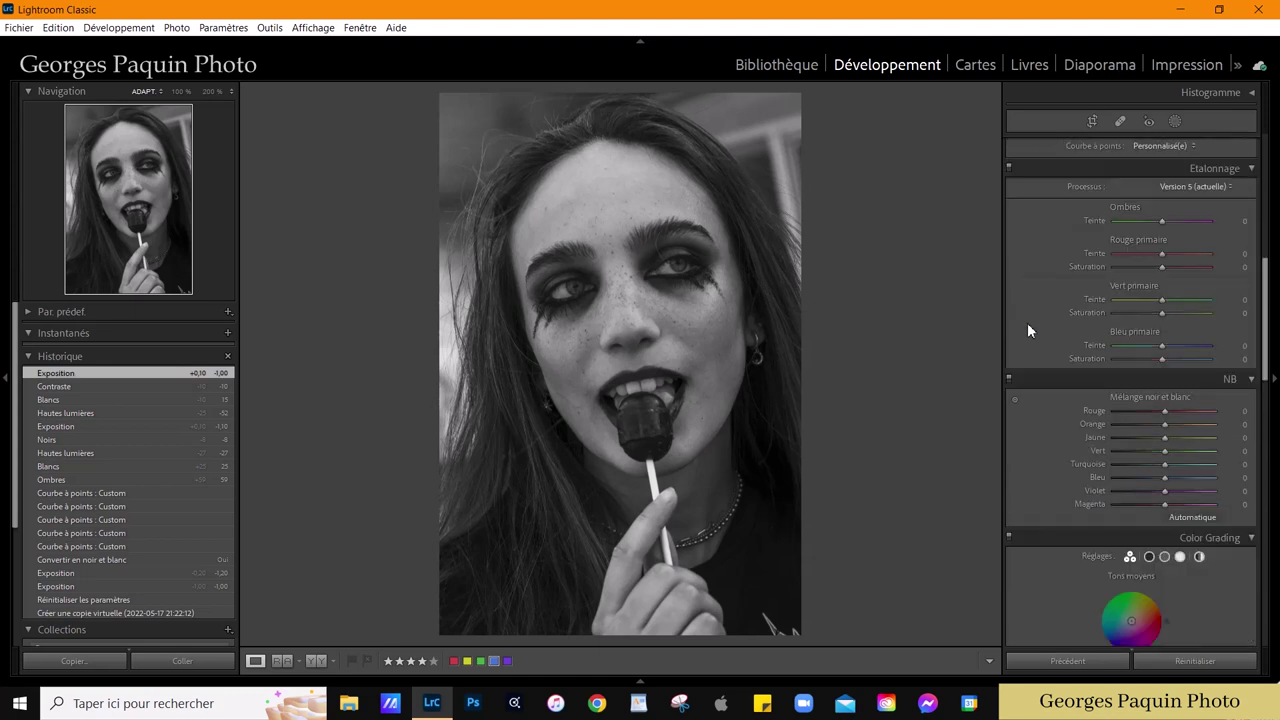
scroll(1027, 323, "down", 3)
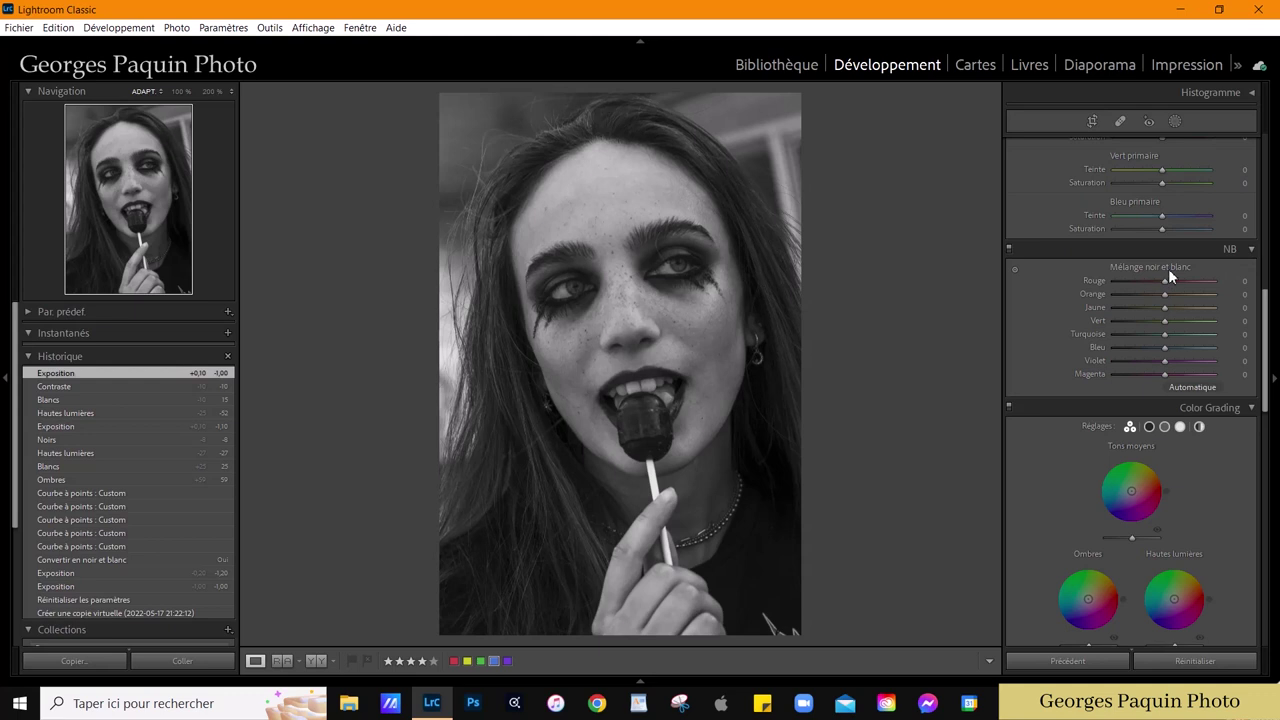
left_click(676, 342)
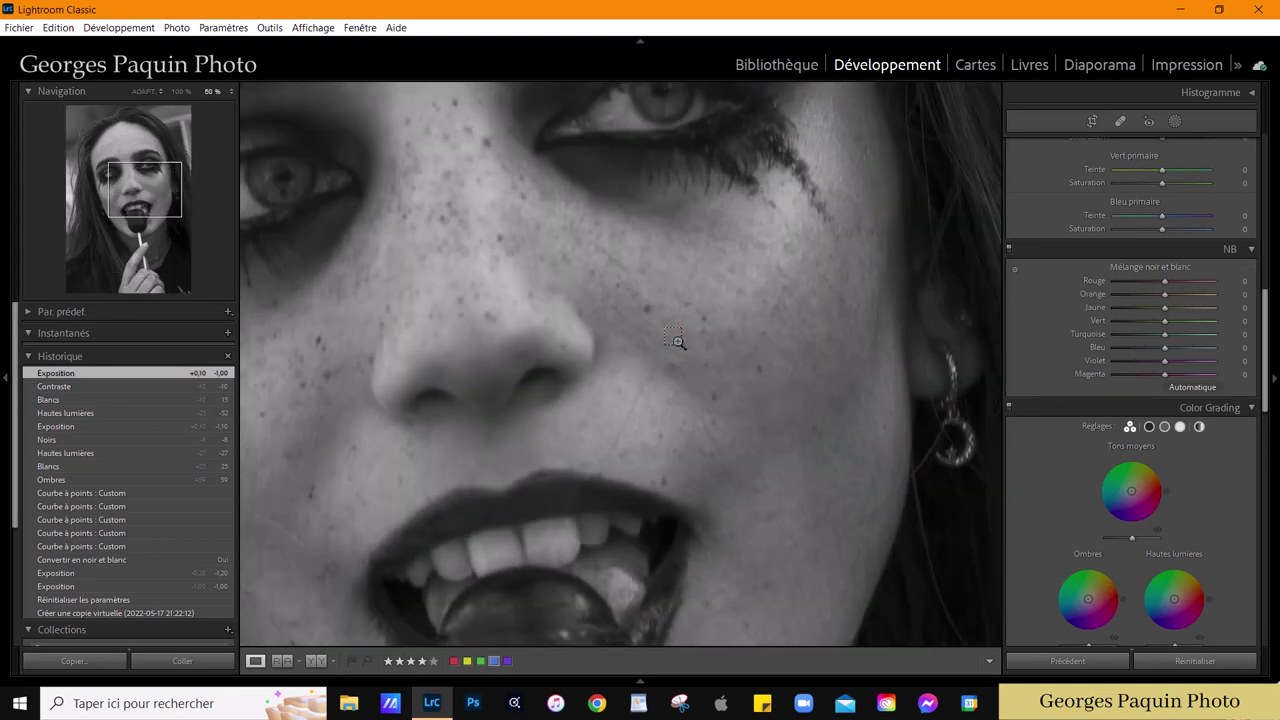
key("ctrl+minus")
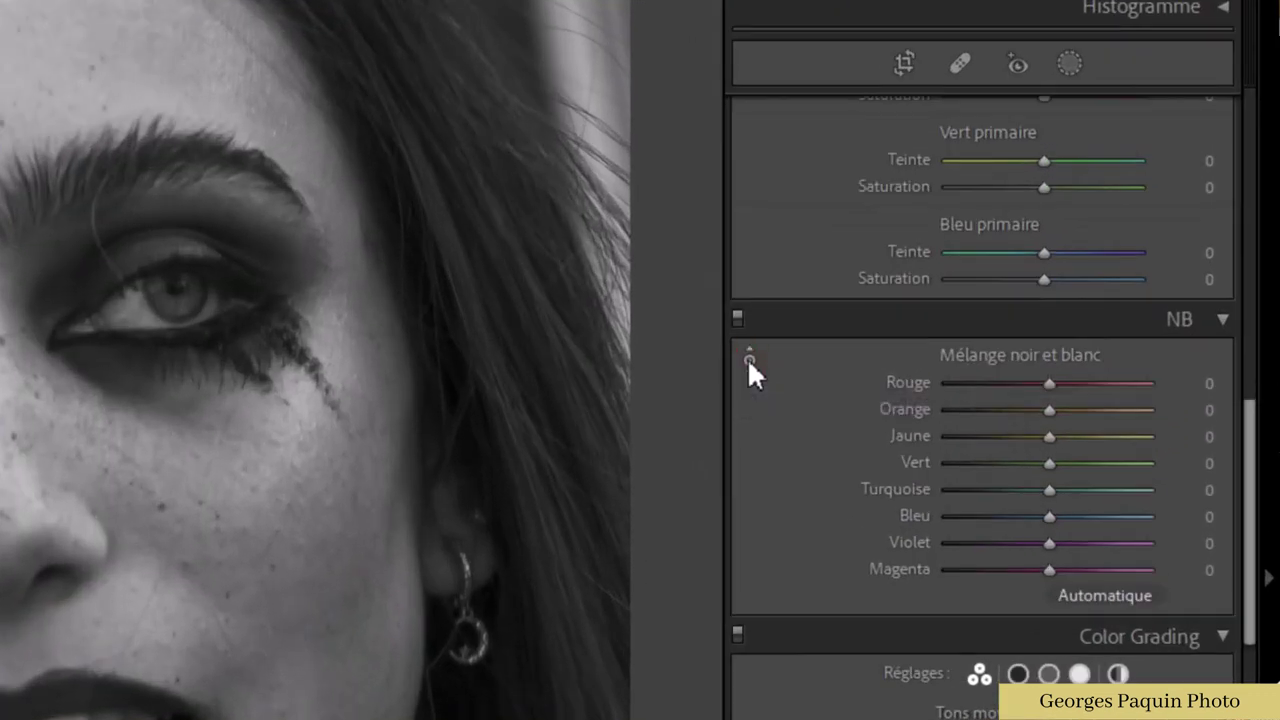
Drag on the face with the targeted adjustment tool to set Red +4 and Orange +11.
left_click(749, 360)
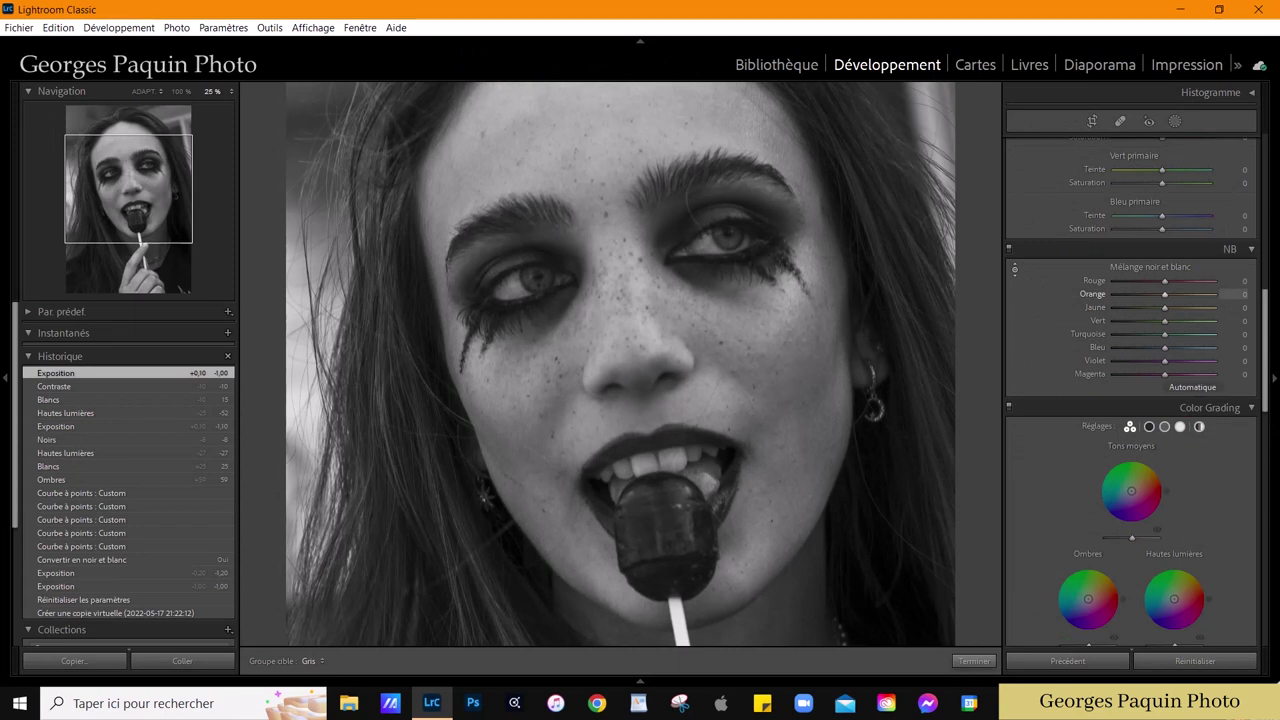
left_click_drag(745, 365, 745, 345)
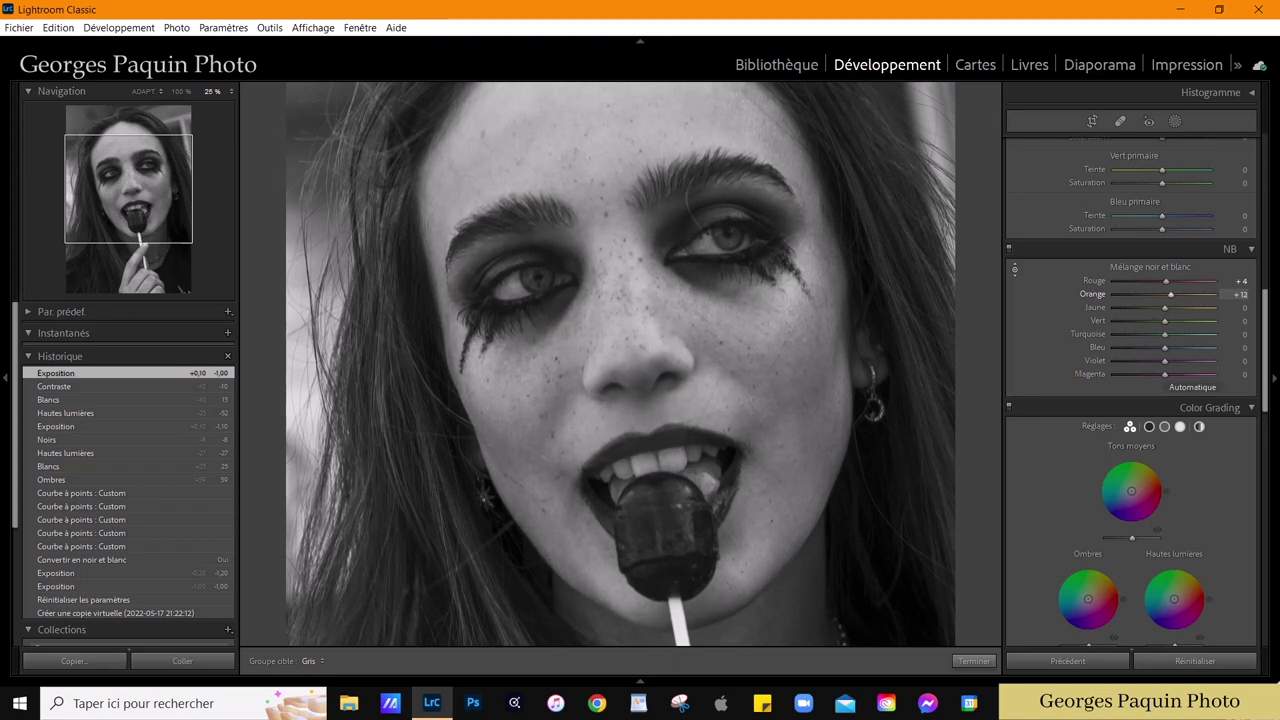
left_click_drag(781, 395, 781, 389)
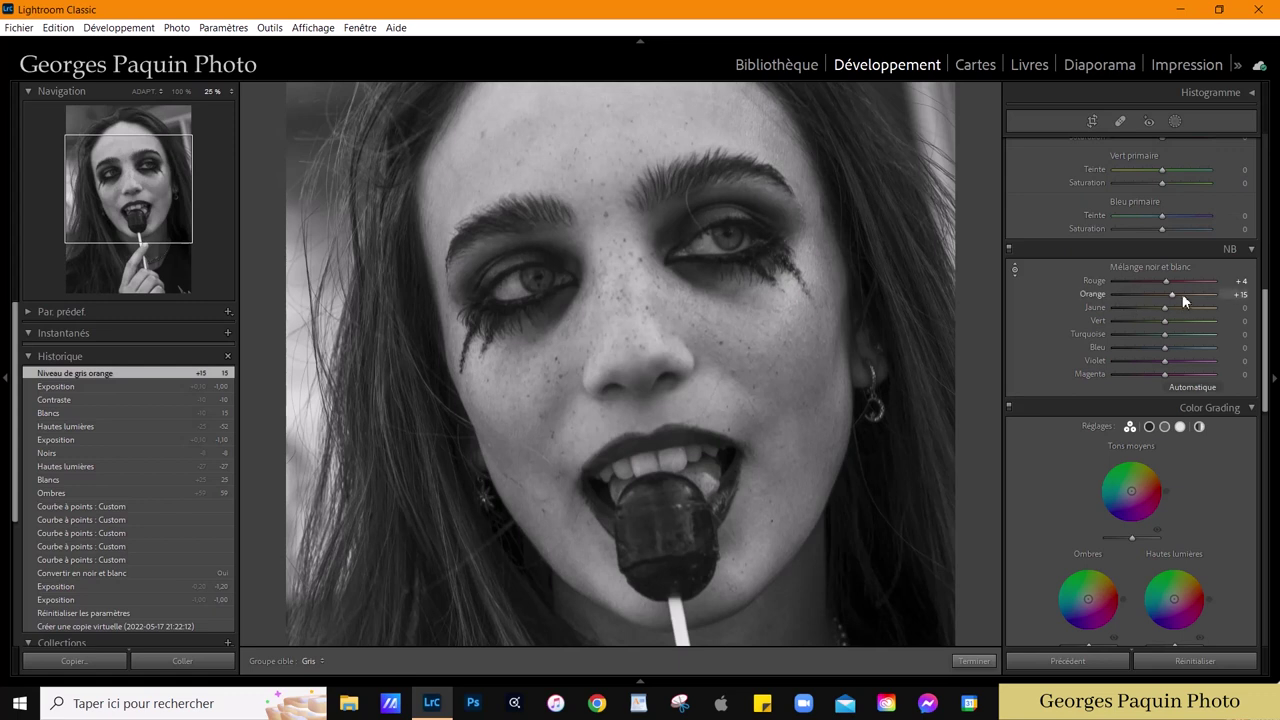
left_click_drag(1174, 295, 1172, 297)
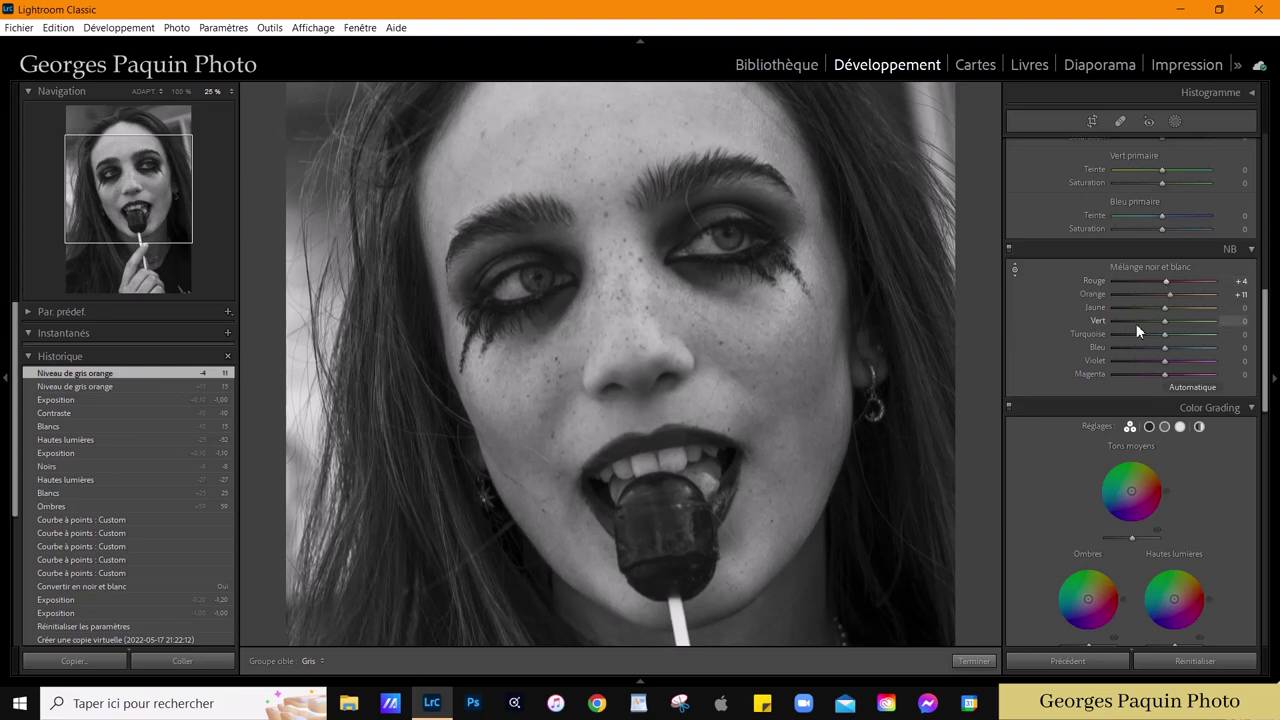
left_click(974, 662)
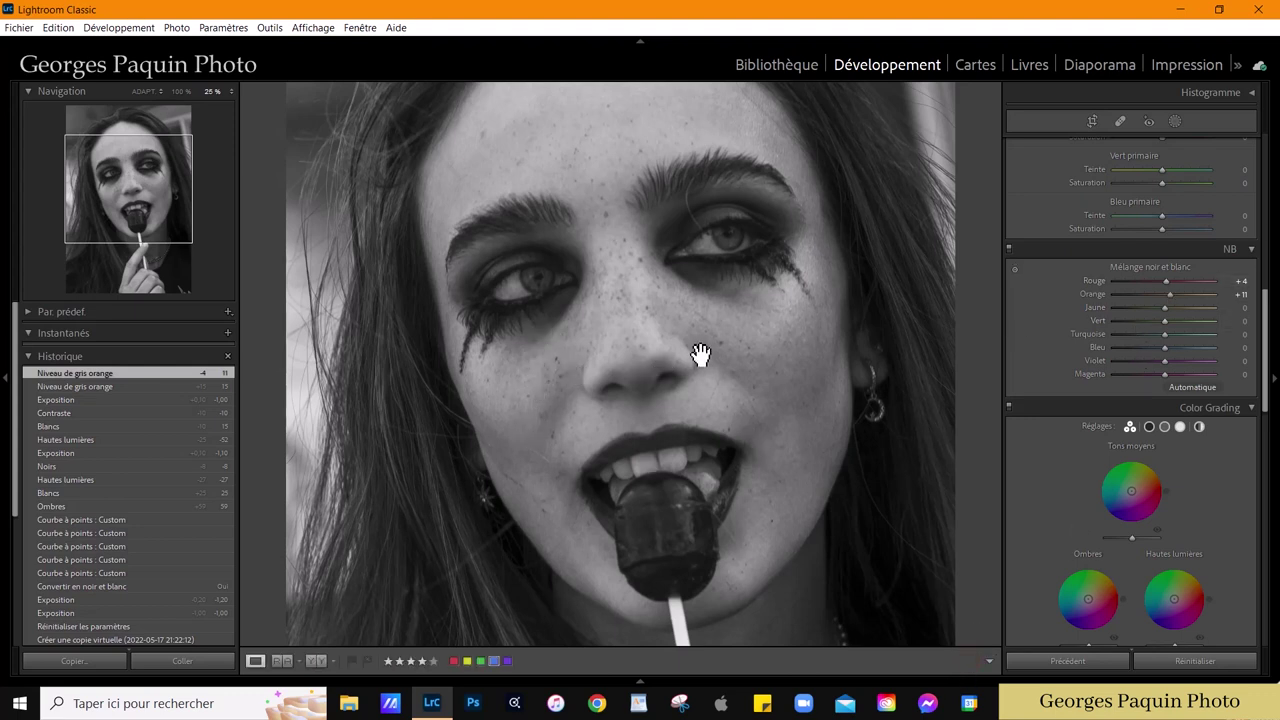
Pan toward the forehead, fit the photo, then zoom into the eye area.
left_click_drag(671, 294, 629, 366)
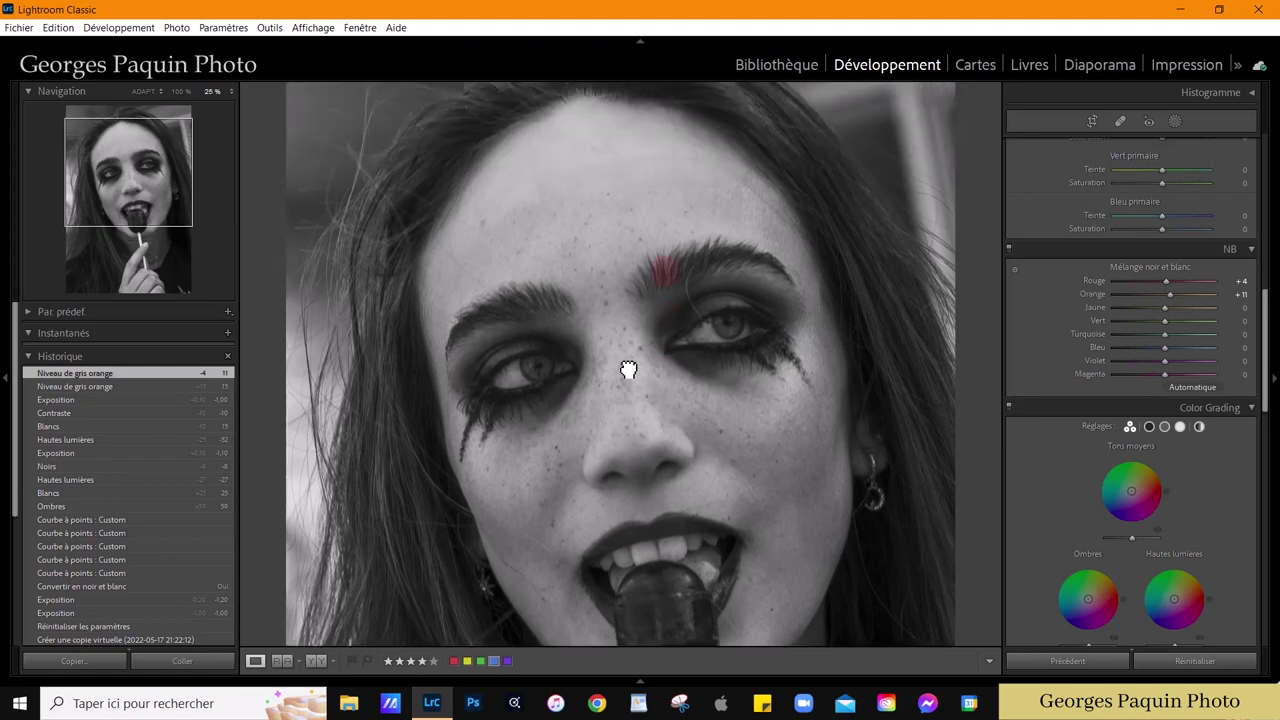
left_click(530, 413)
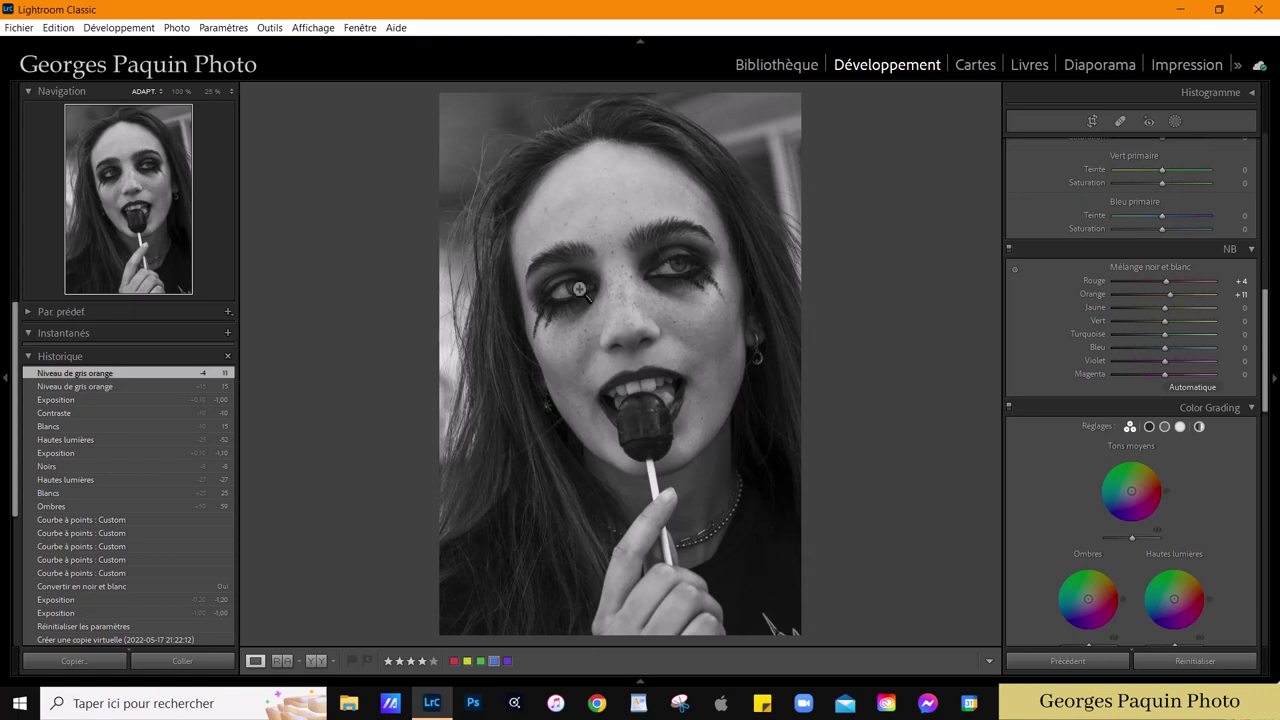
left_click(579, 289)
Start a new brush mask on the zoomed-in left eye with density and flow at 73.
left_click(540, 455)
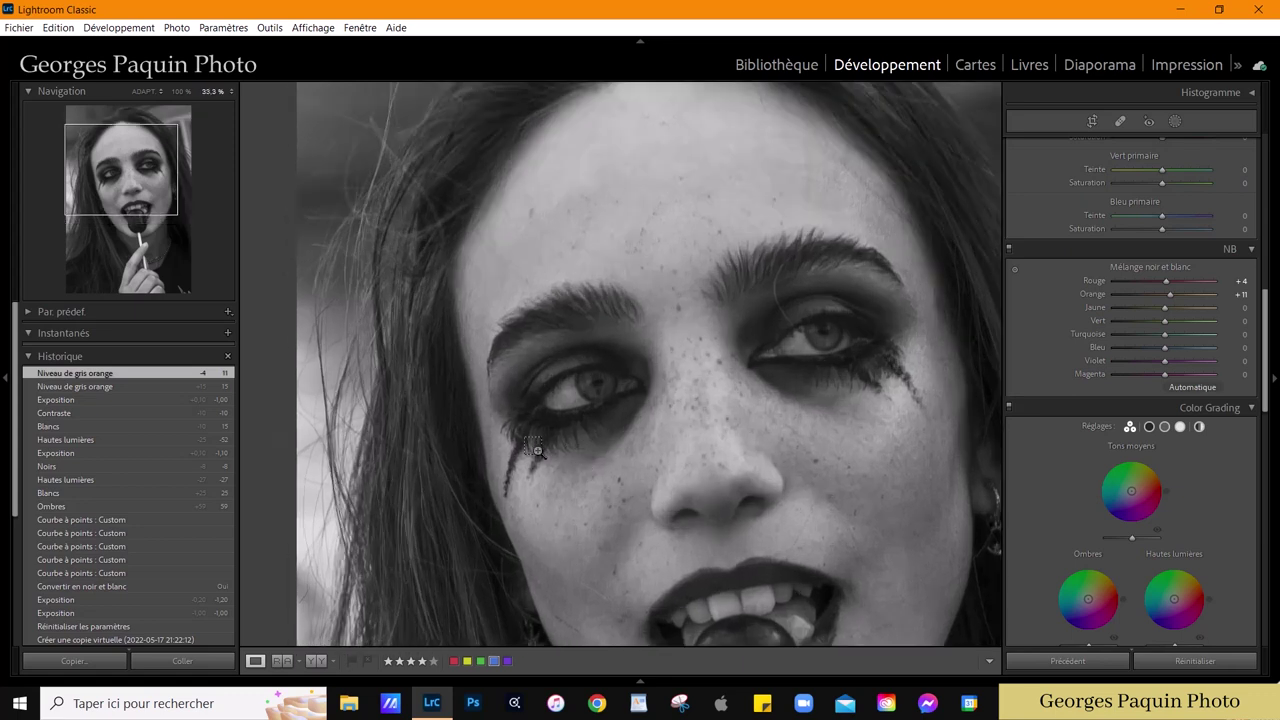
key("k")
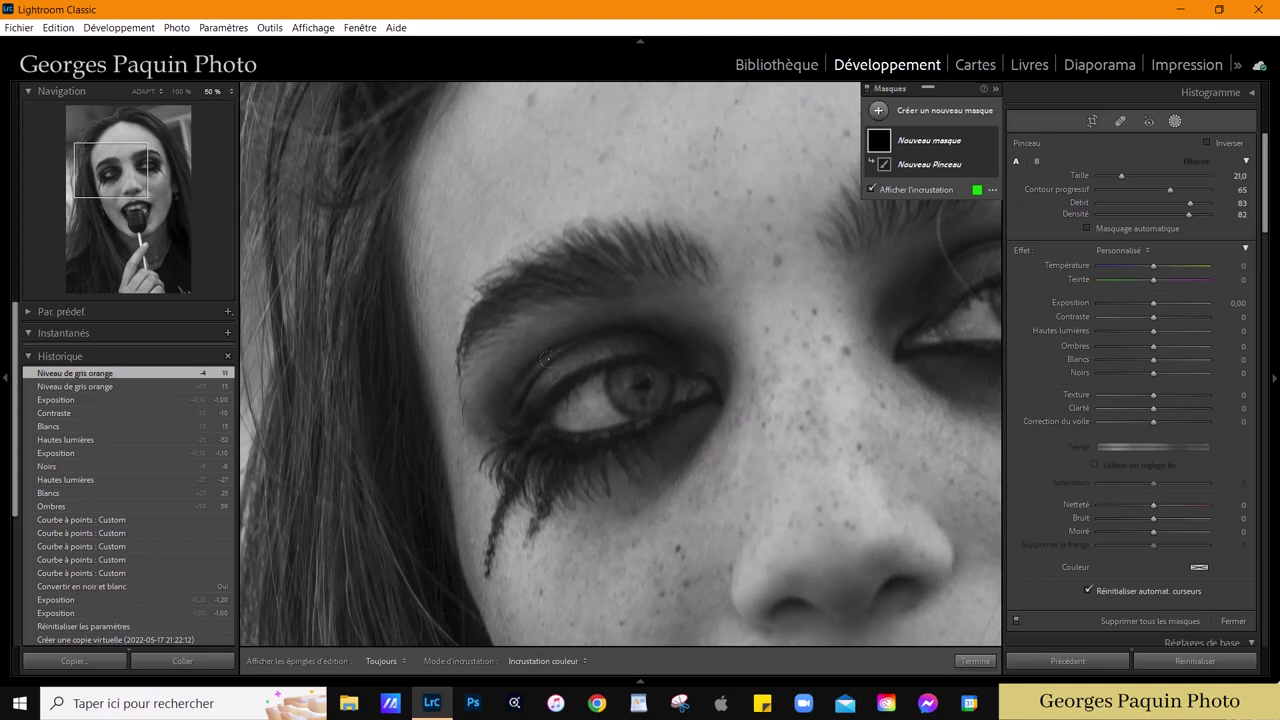
scroll(547, 360, "up", 2)
left_click_drag(1188, 215, 1184, 223)
left_click_drag(1191, 203, 1179, 213)
Raise the mask's exposure to 0.60 and paint it over the left eye with a size-24 brush.
key("o")
left_click_drag(1153, 303, 1161, 352)
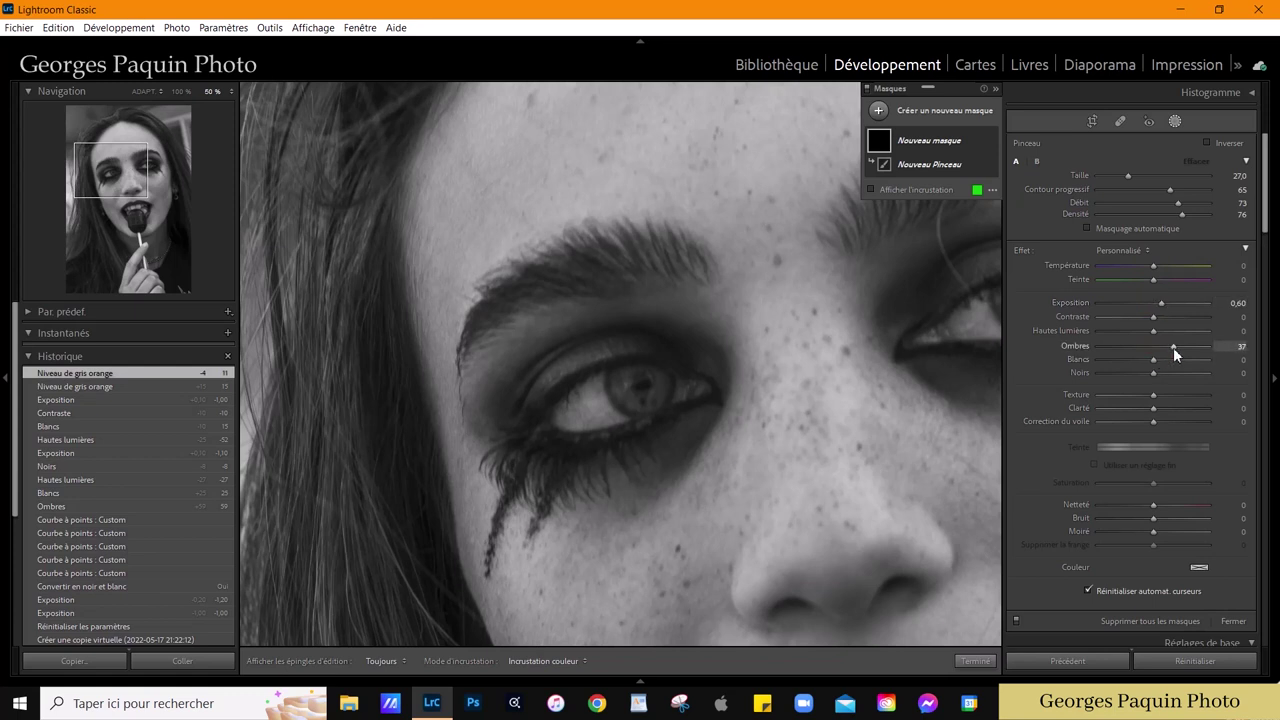
key("bracketleft")
key("h")
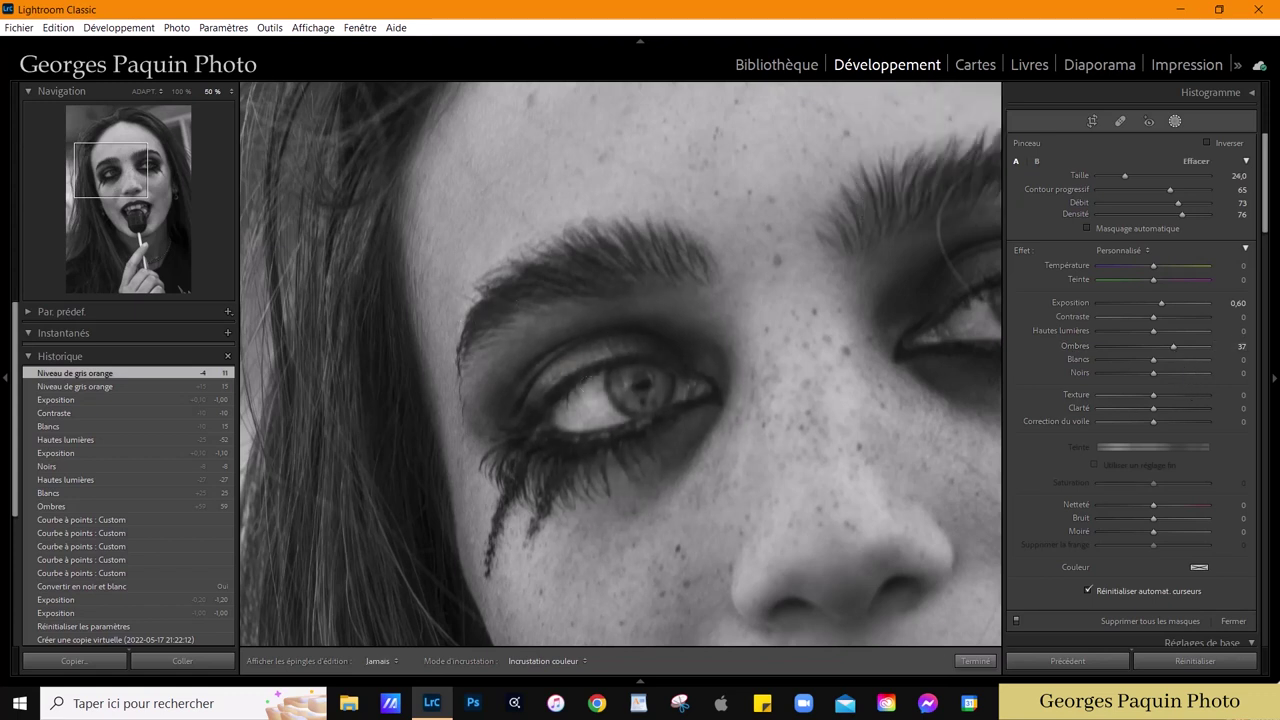
left_click_drag(510, 422, 566, 517)
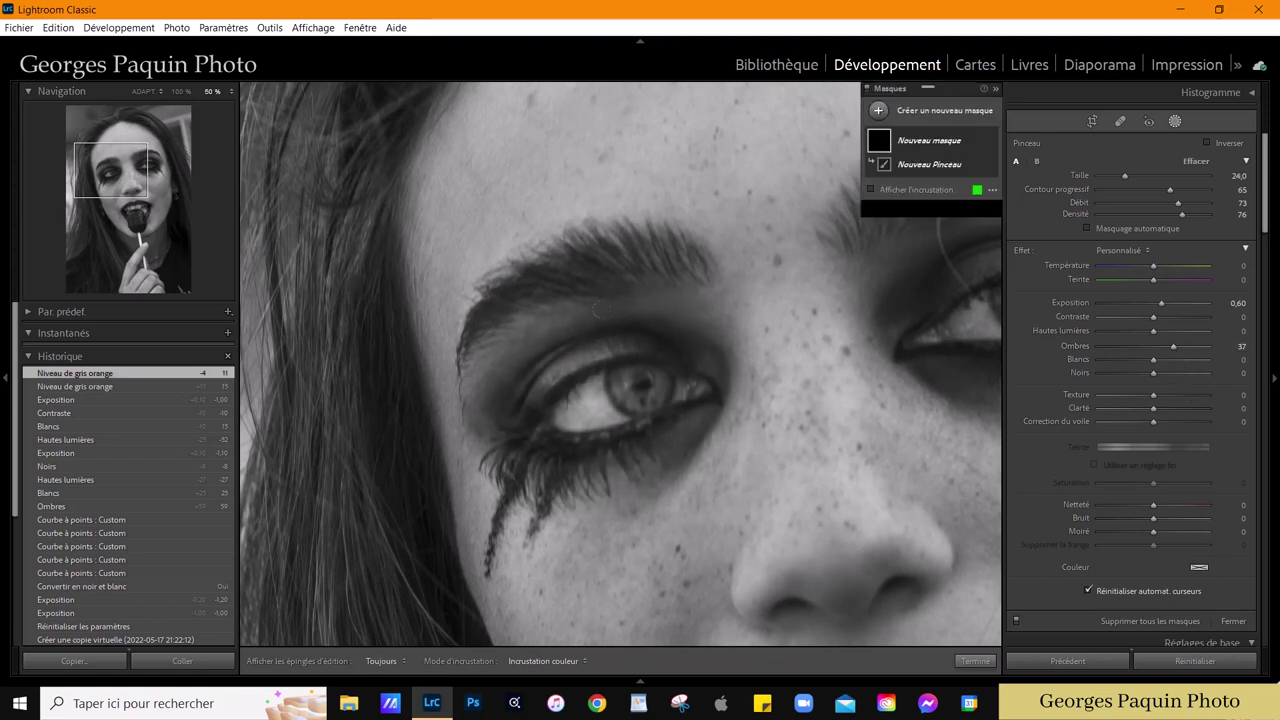
Zoom back into the left eye and extend the brightening brush mask across it.
left_click(145, 90)
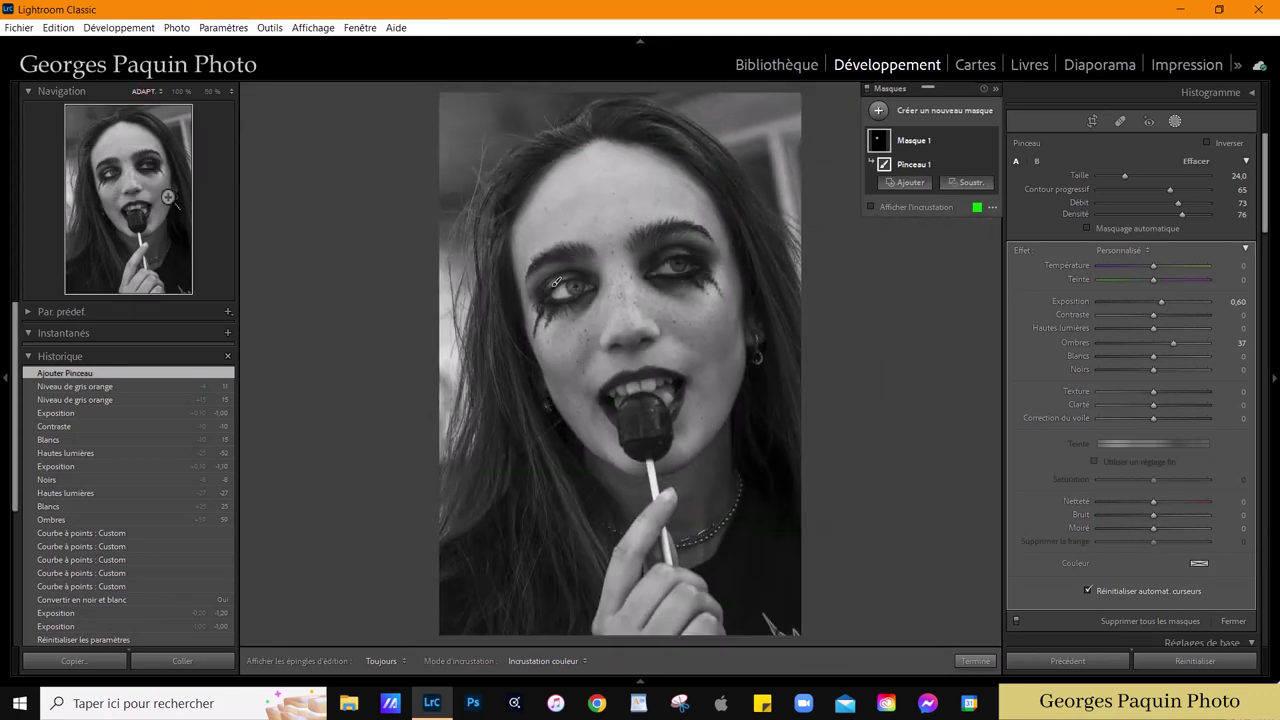
left_click(150, 166)
key("h")
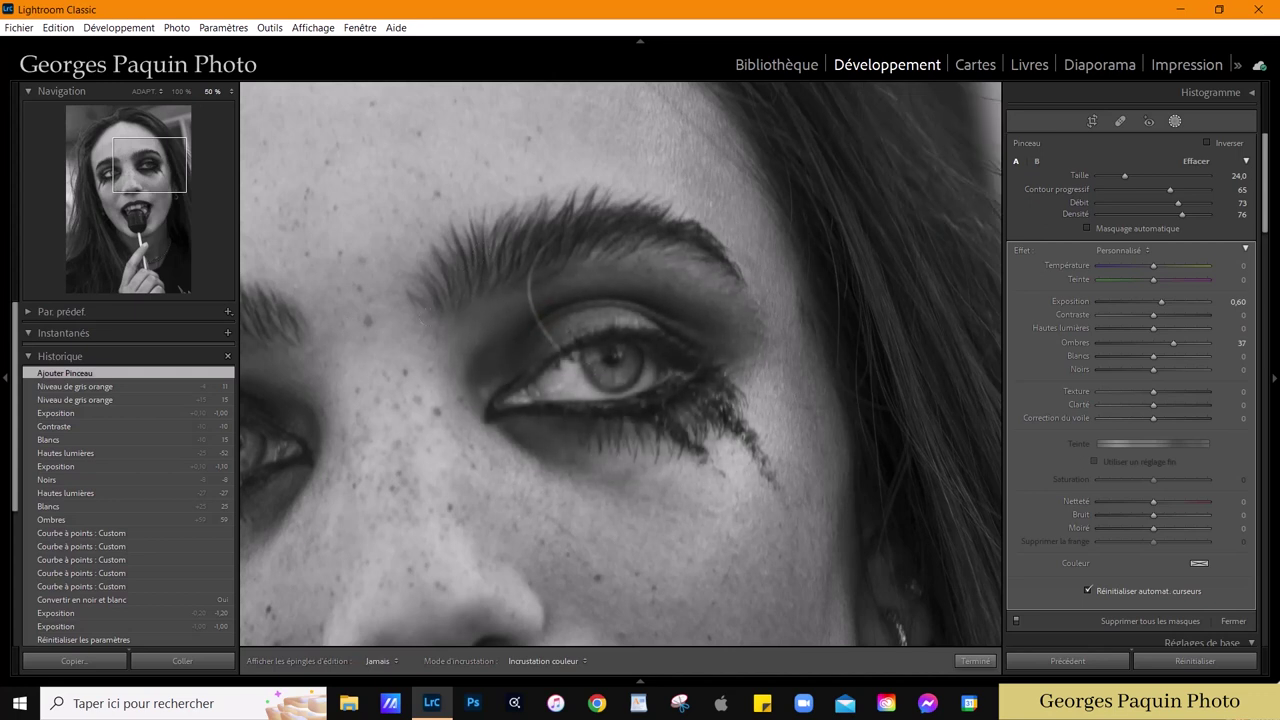
left_click(142, 91)
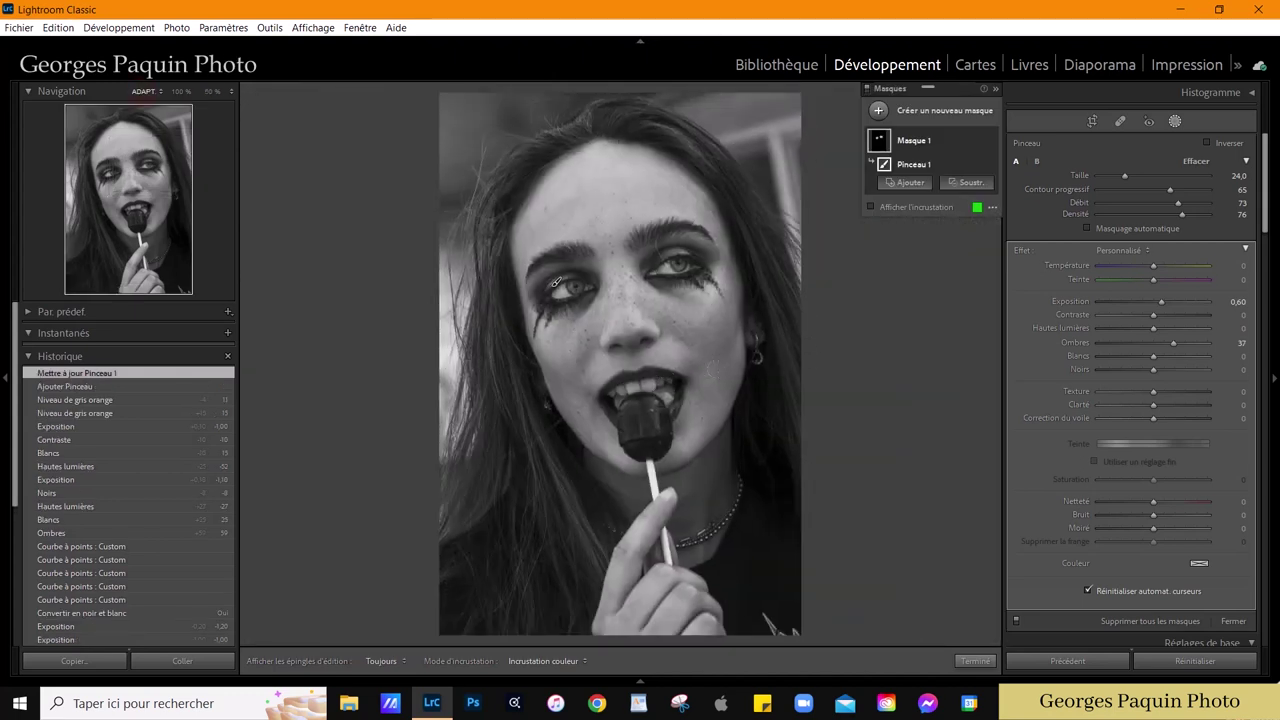
scroll(555, 283, "down", 2)
scroll(732, 258, "down", 2)
scroll(643, 238, "down", 1)
Check both eyes up close, then fit the photo and hide Mask 1 to compare.
left_click(148, 172)
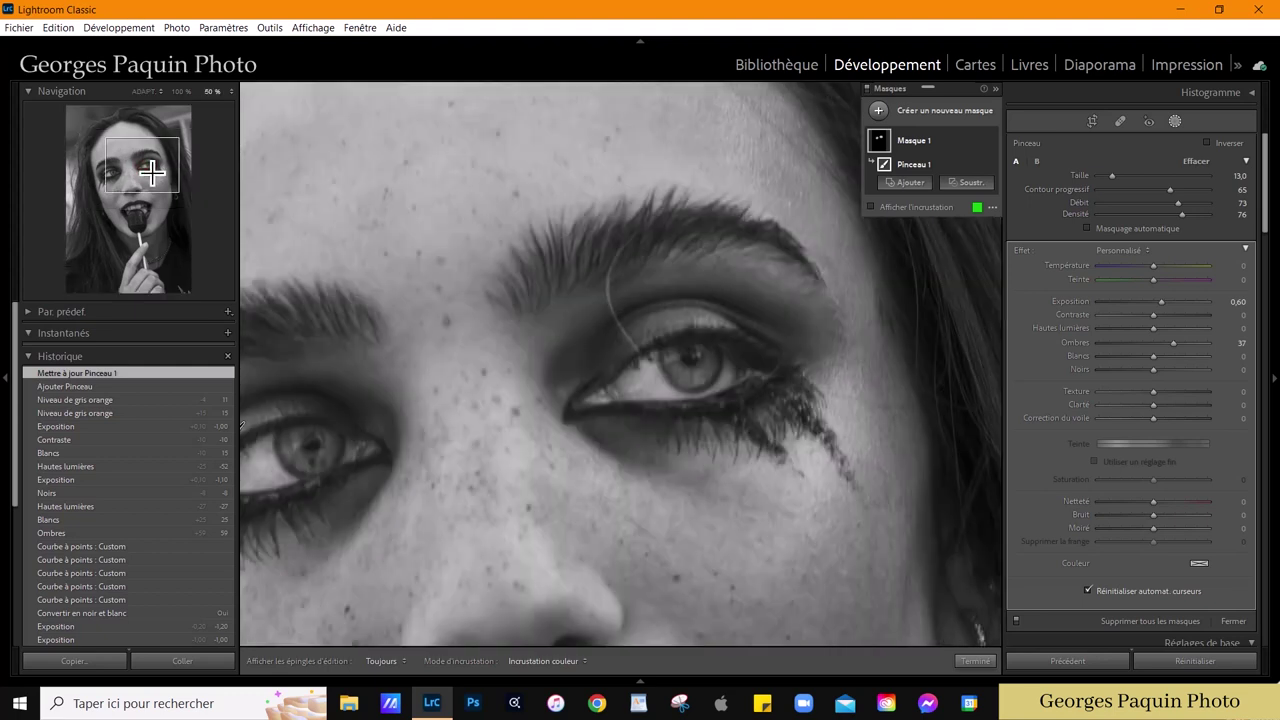
scroll(650, 345, "up", 2)
left_click(140, 91)
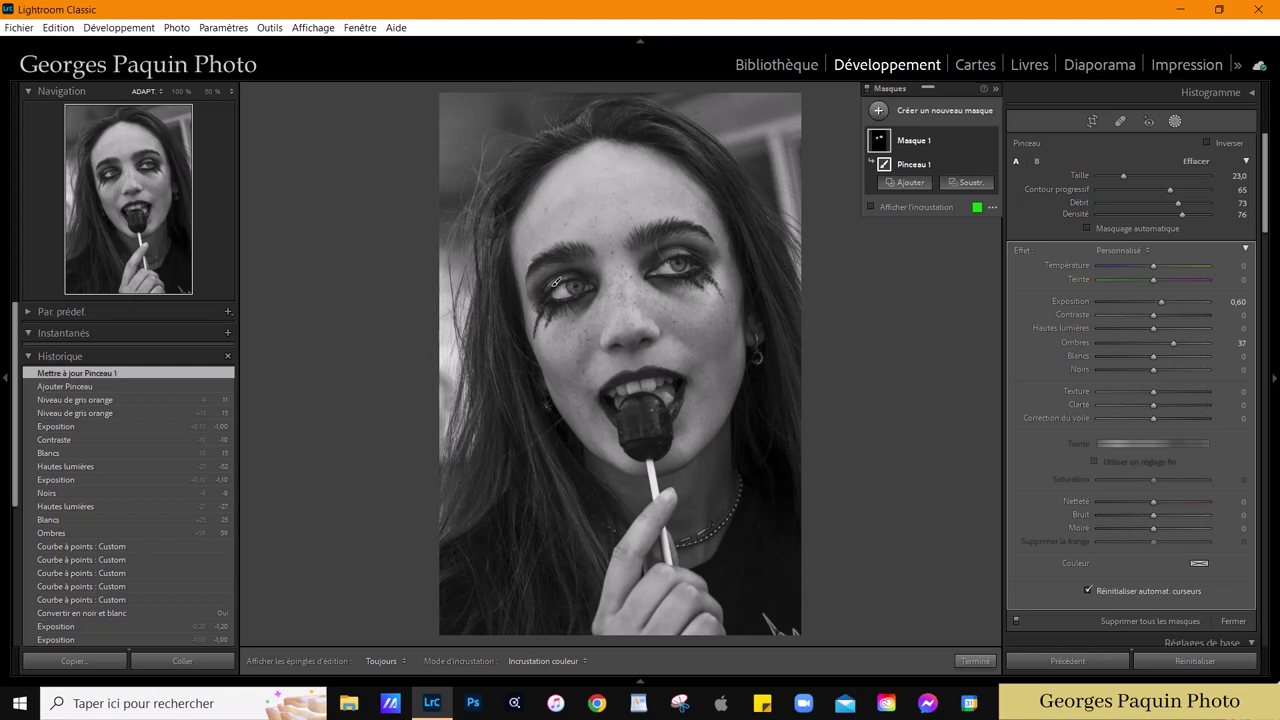
scroll(801, 239, "down", 5)
scroll(548, 283, "up", 3)
left_click(990, 141)
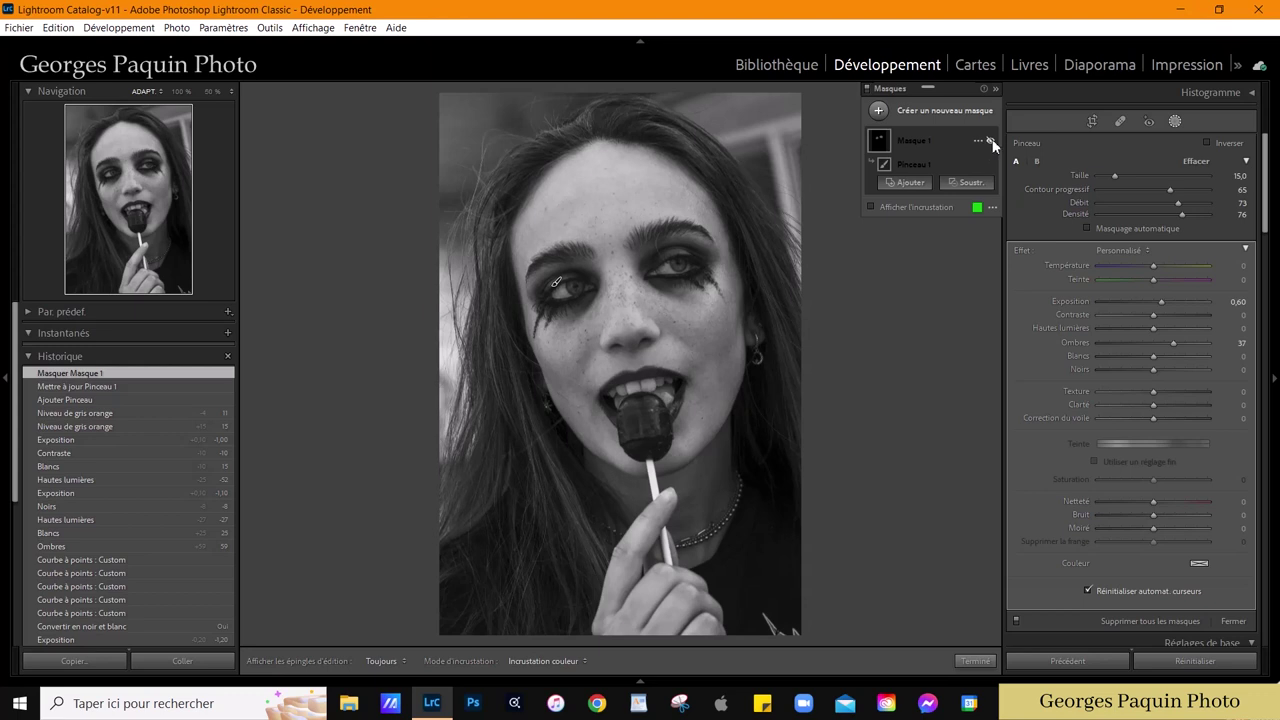
Show Mask 1 again and close the Masks panel with Done.
left_click(986, 139)
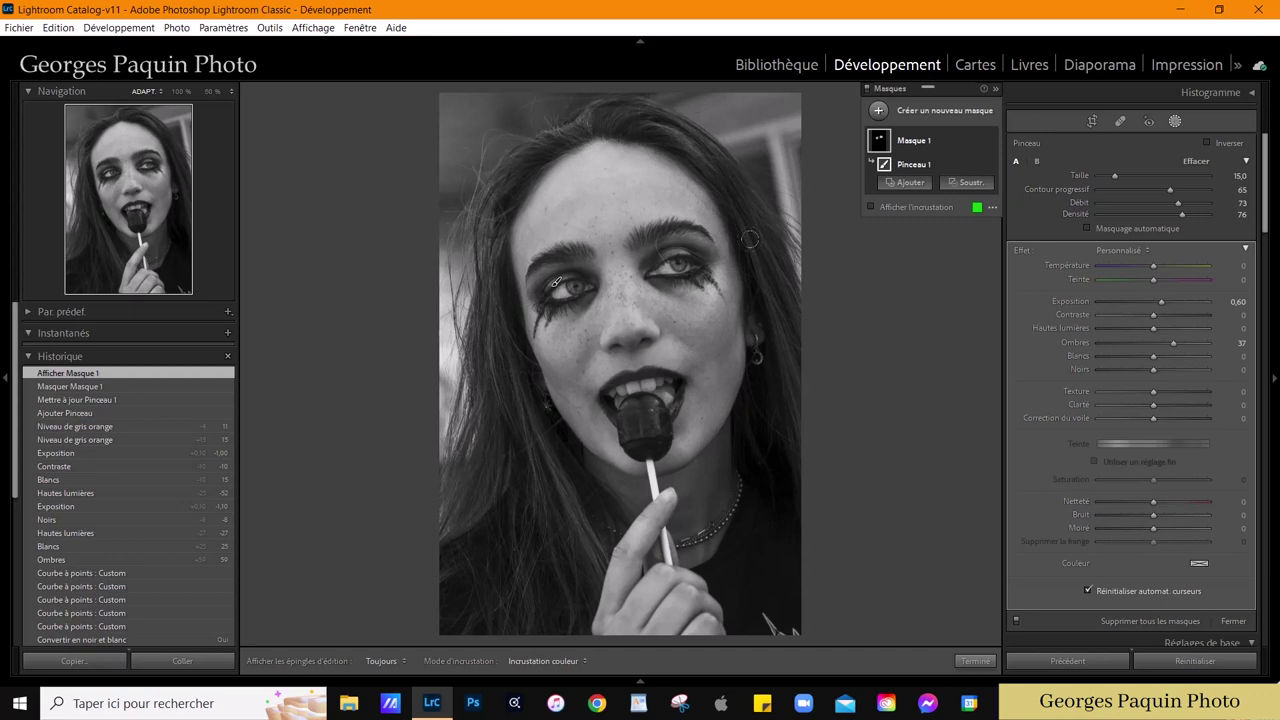
scroll(642, 238, "down", 2)
left_click(977, 661)
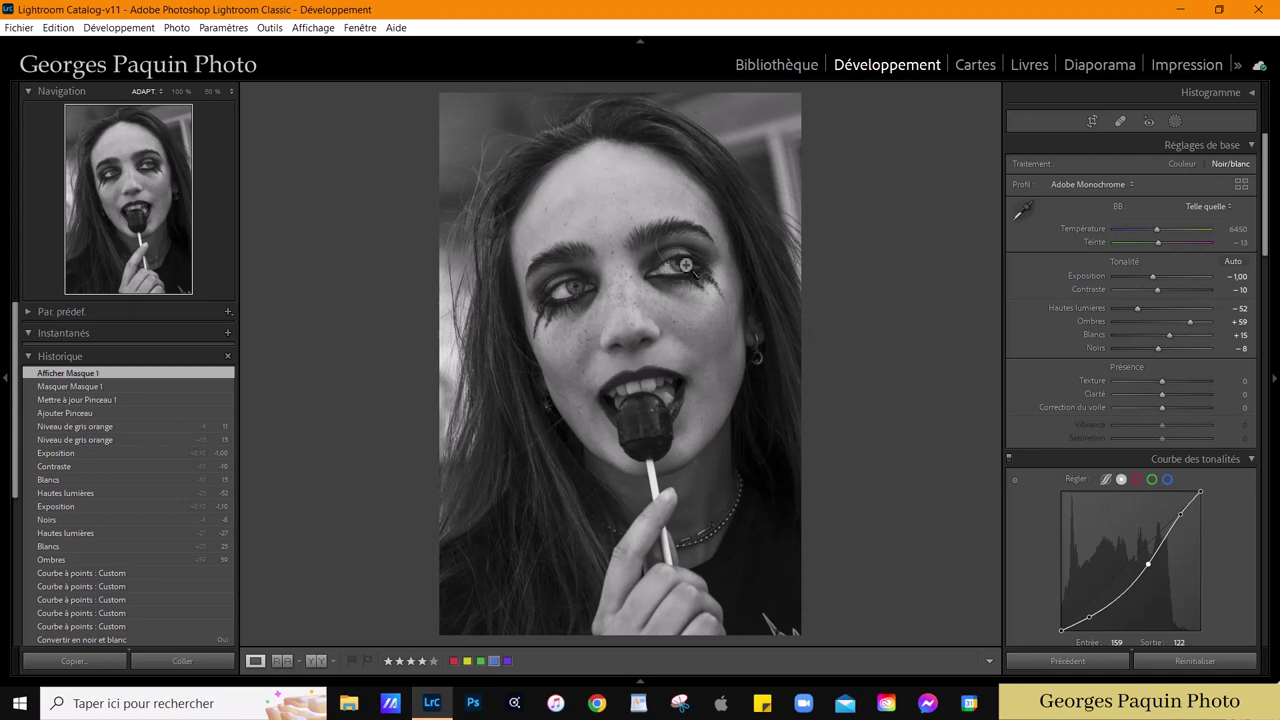
Inspect the eye at 100% and 200% zoom, then reopen the Masks panel.
left_click(680, 266)
key("ctrl+equal")
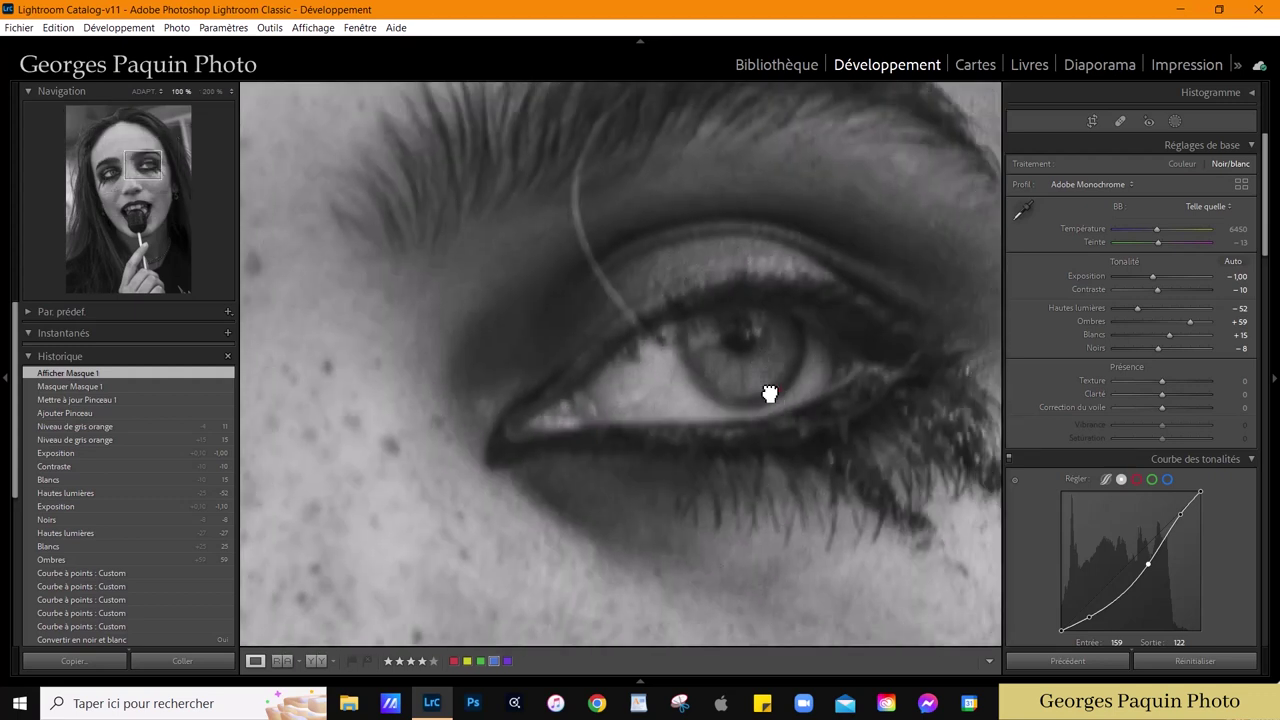
left_click_drag(769, 393, 735, 377)
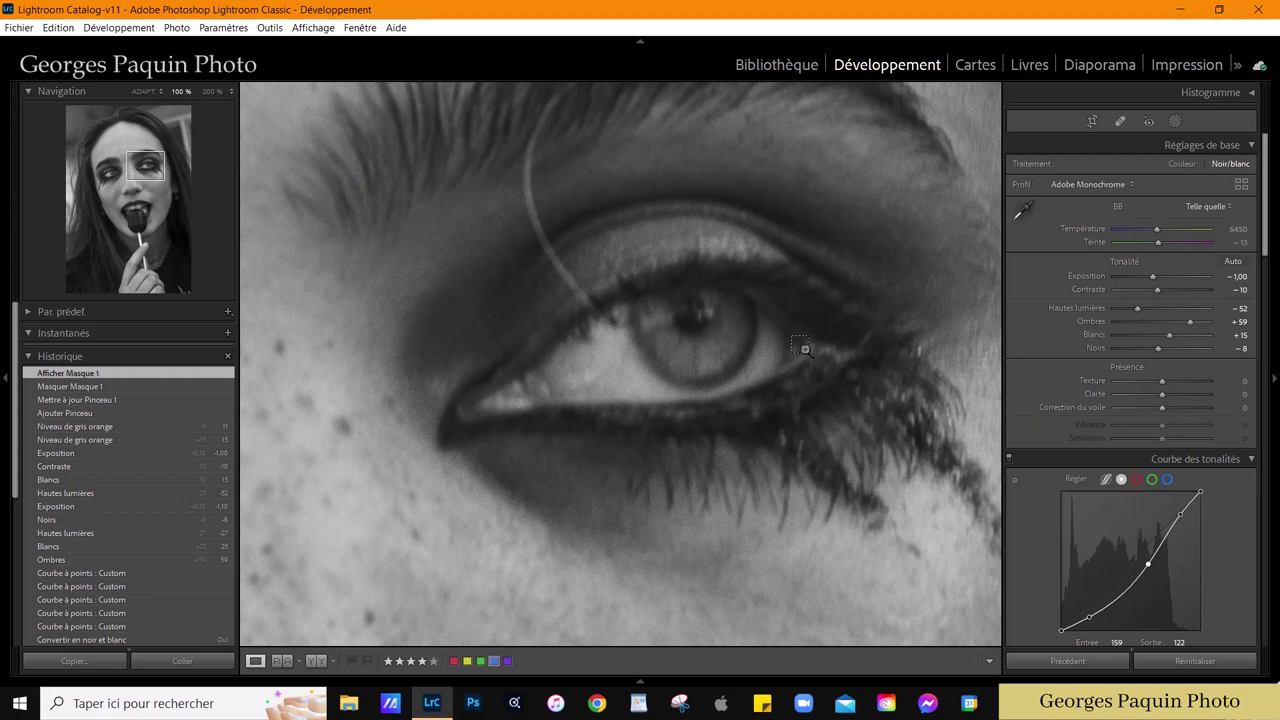
key("ctrl+equal")
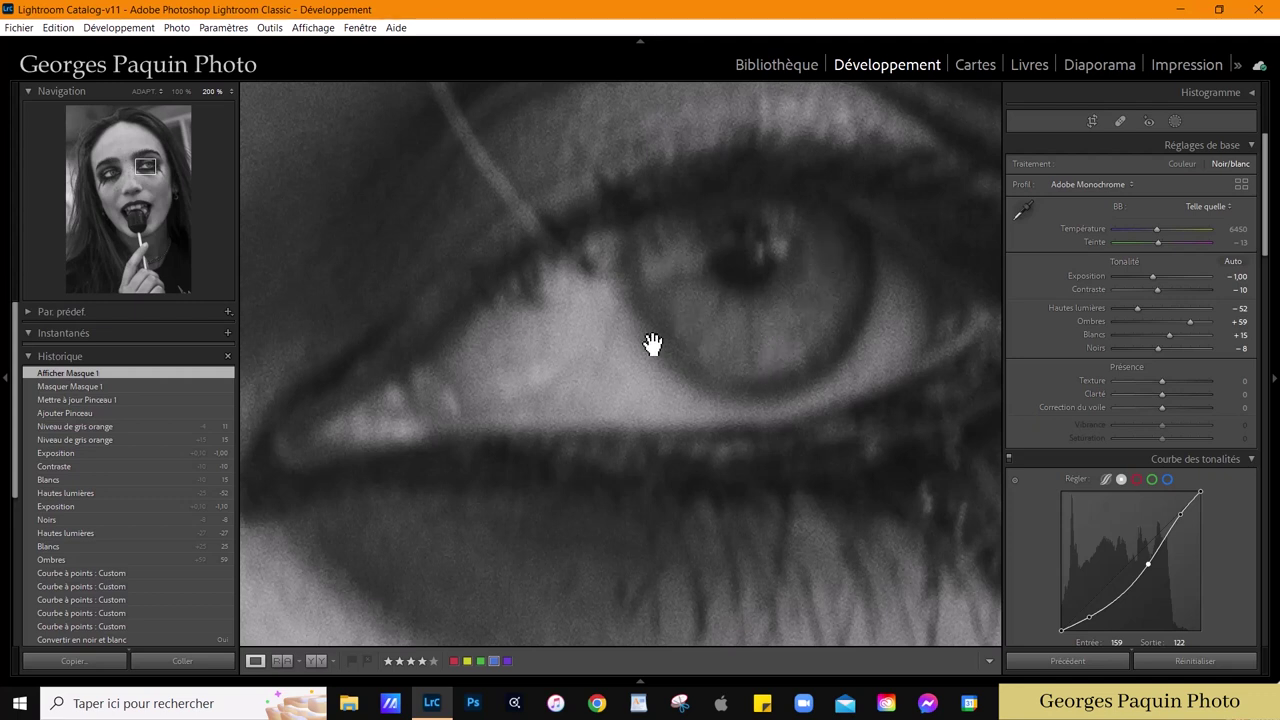
left_click(726, 338)
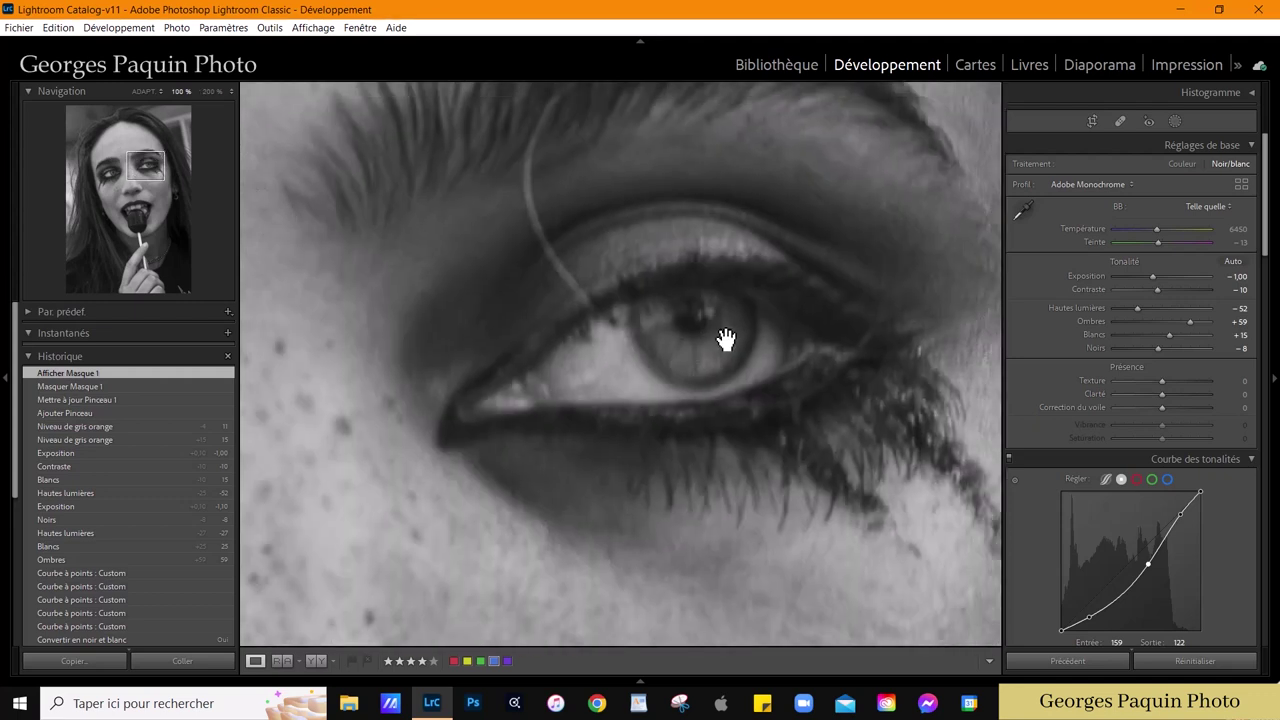
left_click(716, 337)
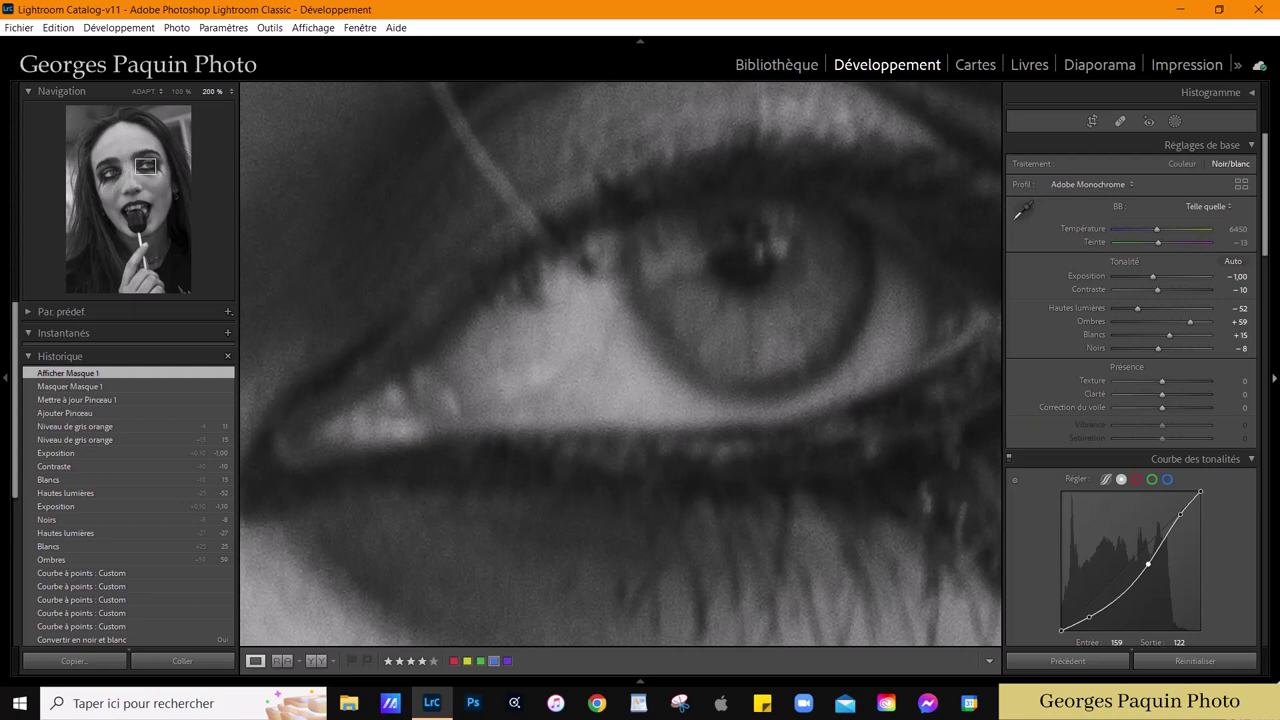
left_click(1173, 120)
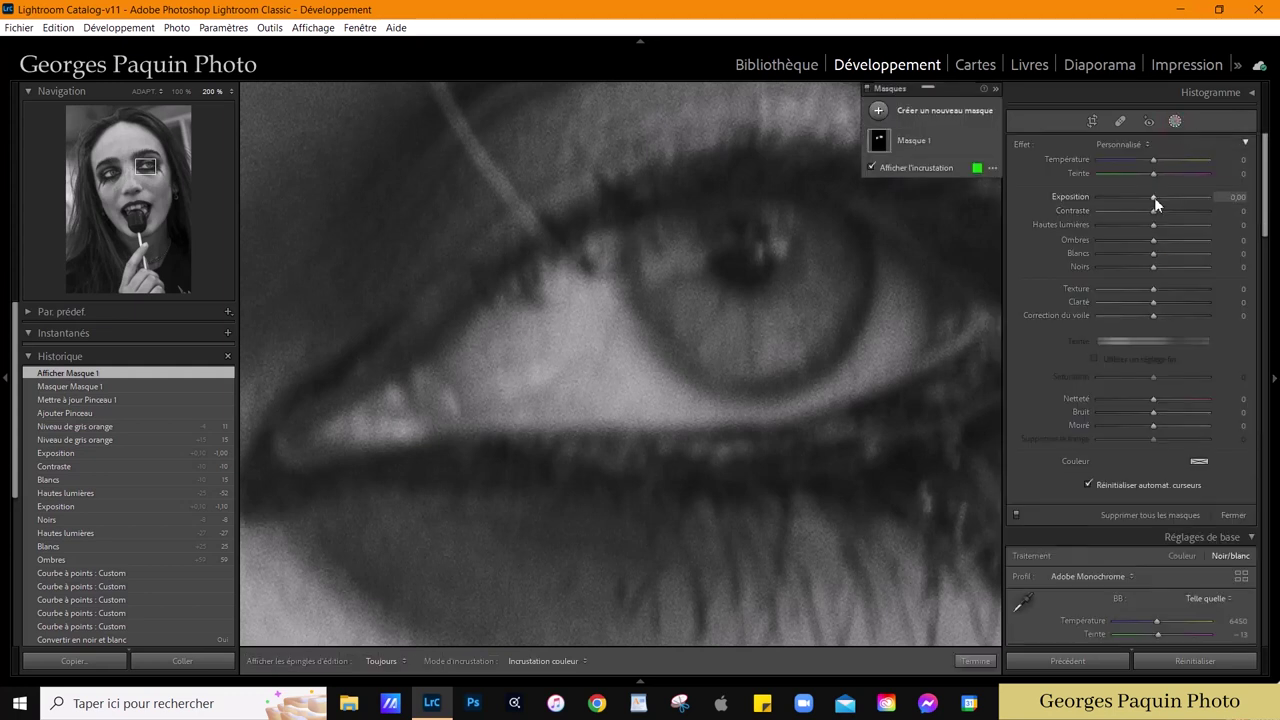
Add a second brush mask at +0.39 exposure and paint it over both irises.
left_click_drag(1154, 197, 1160, 199)
left_click(878, 110)
left_click(953, 177)
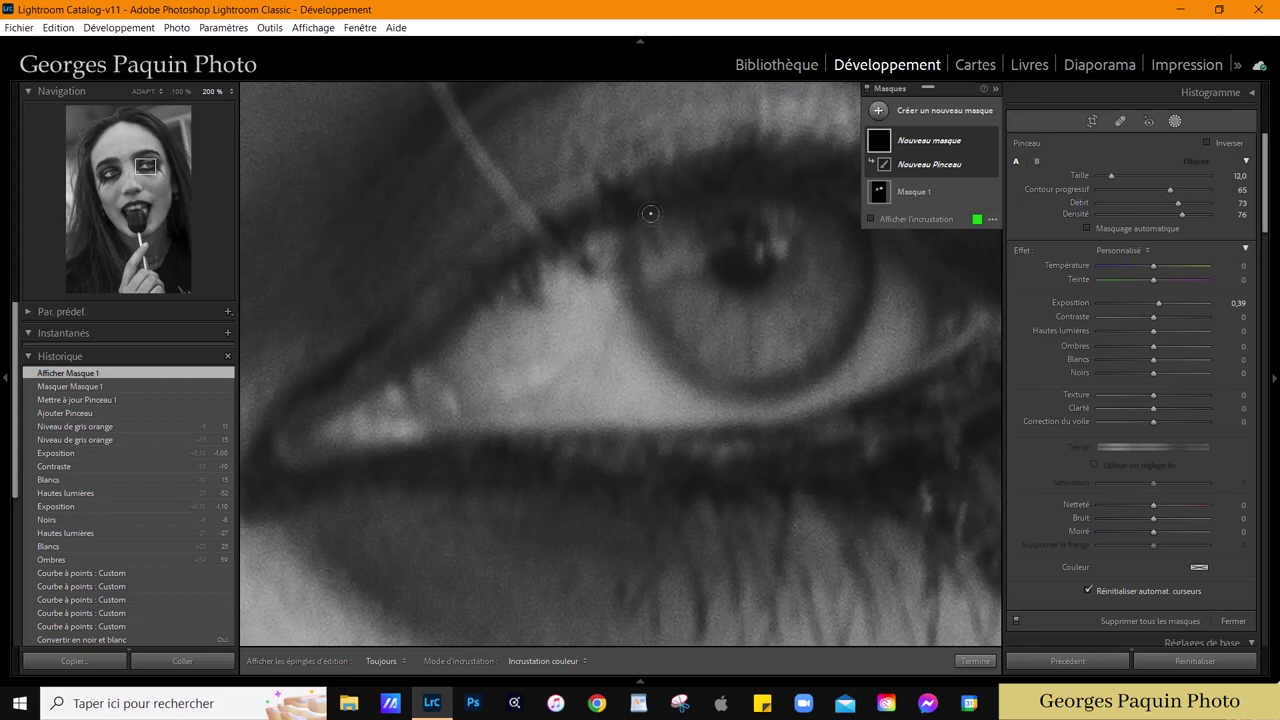
key("h")
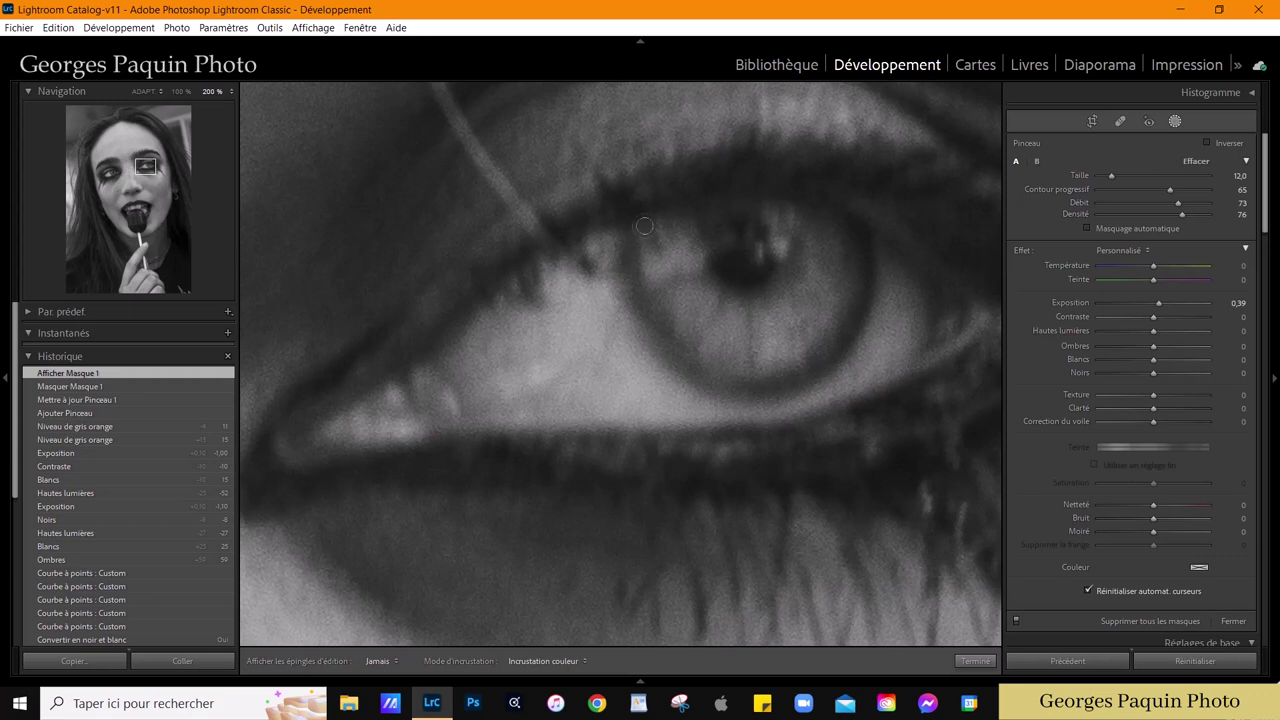
left_click_drag(802, 290, 749, 311)
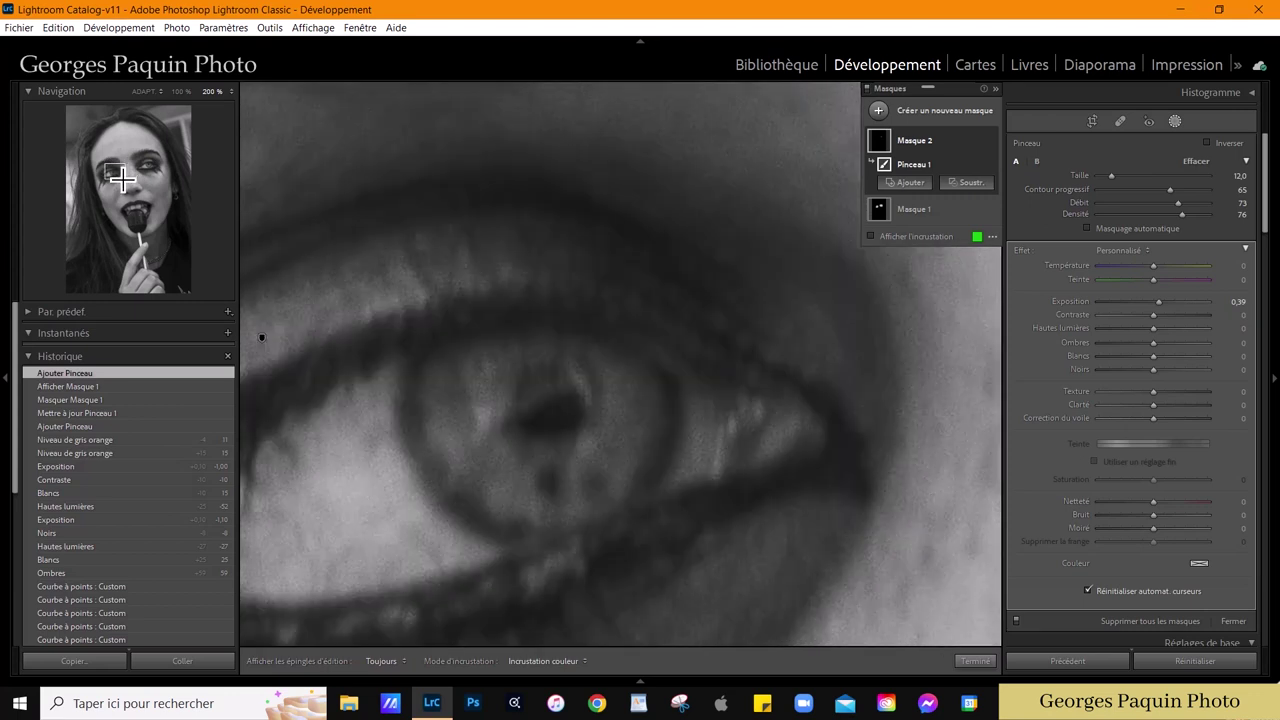
left_click_drag(263, 337, 578, 318)
scroll(524, 306, "up", 2)
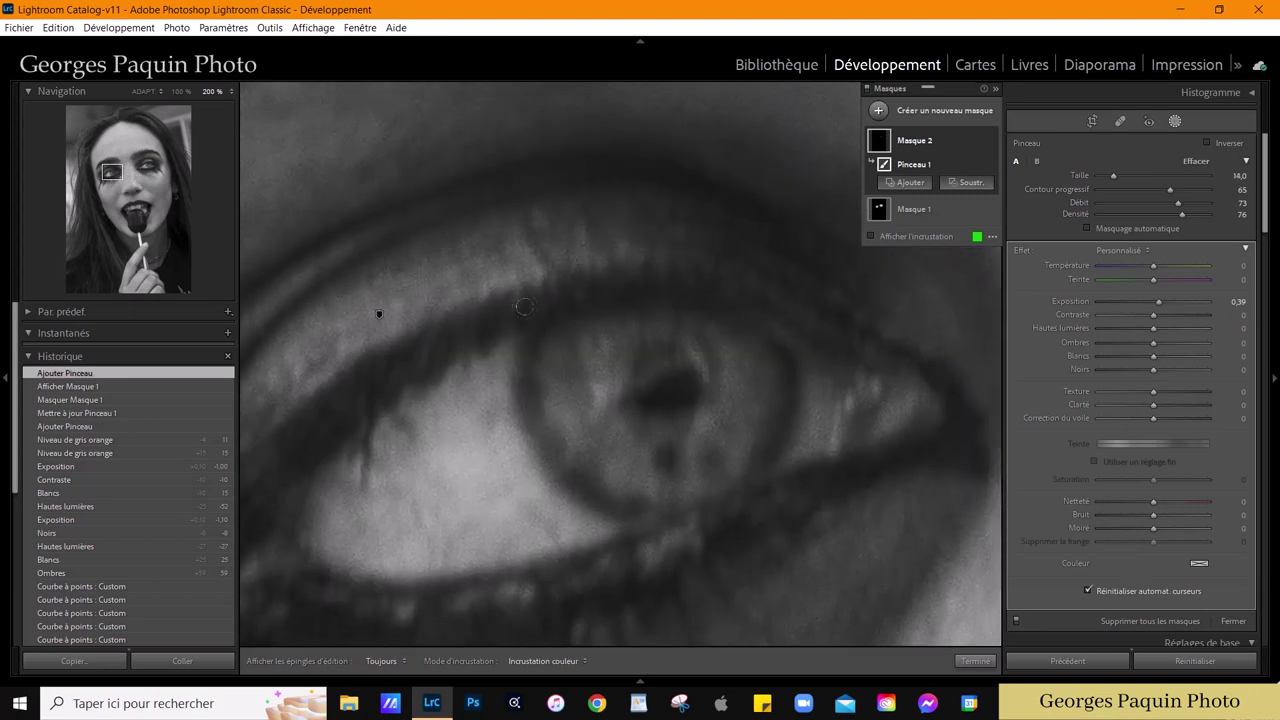
key("h")
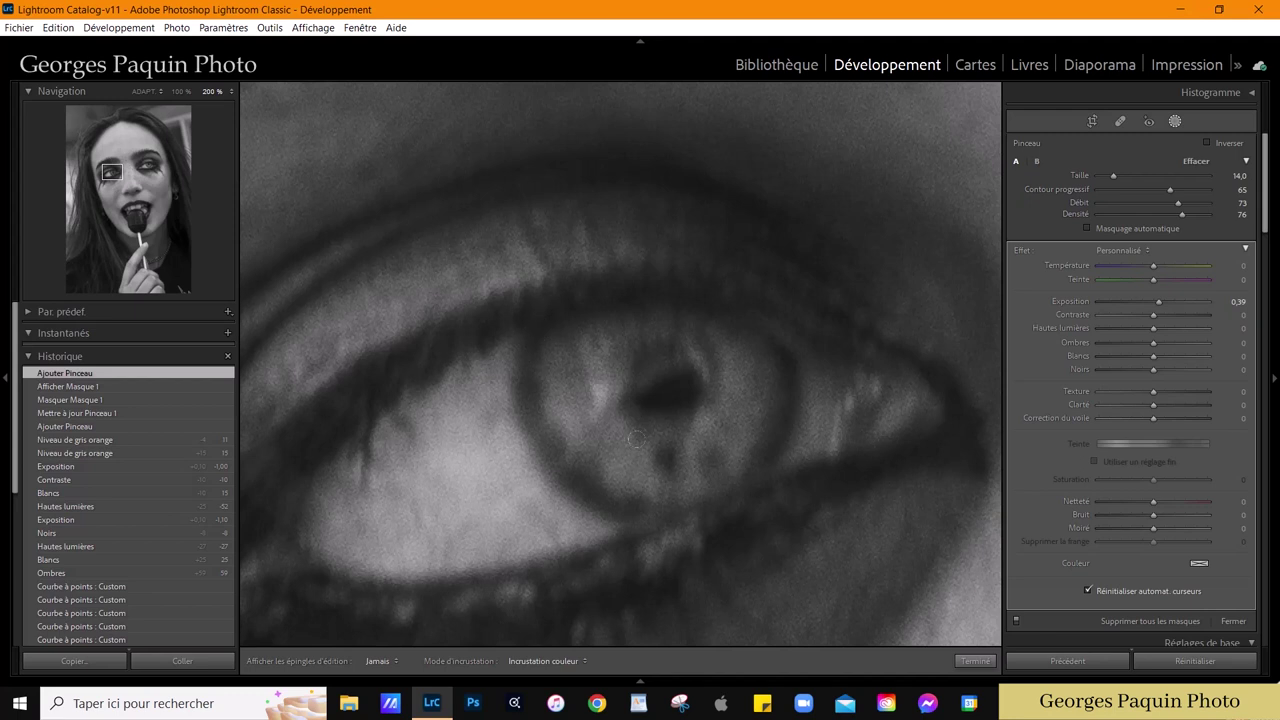
key("h")
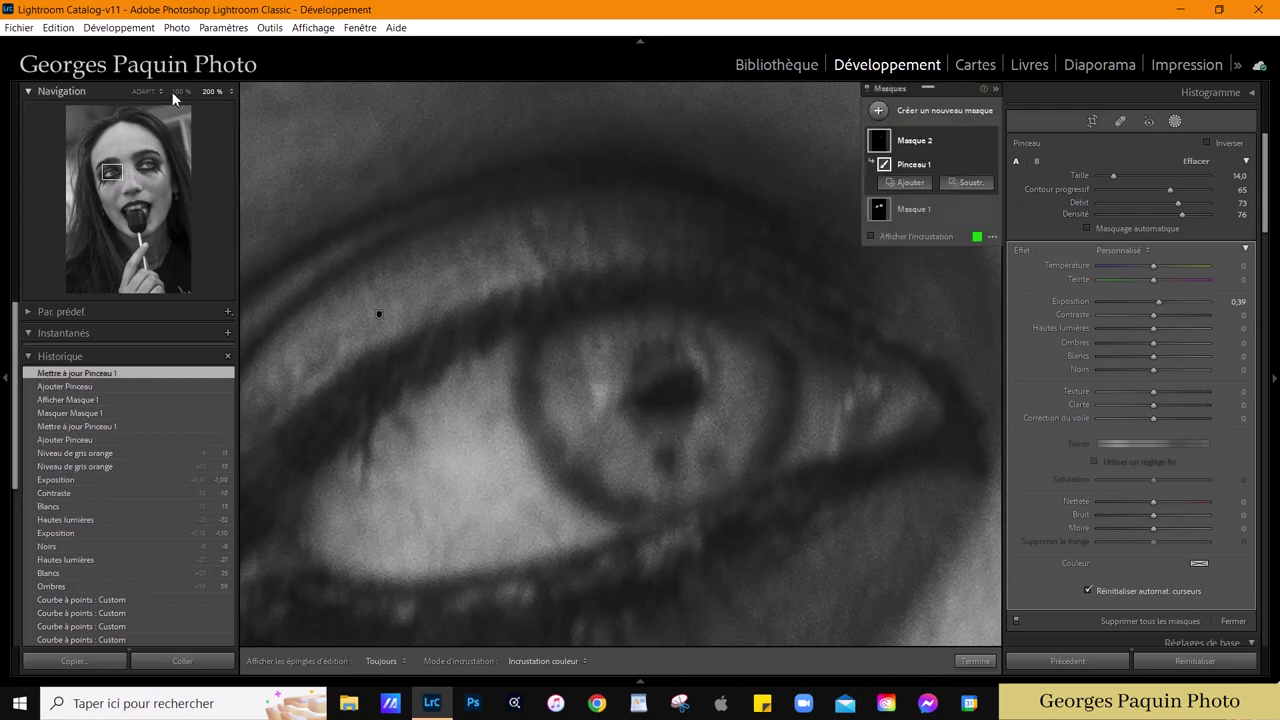
left_click(144, 92)
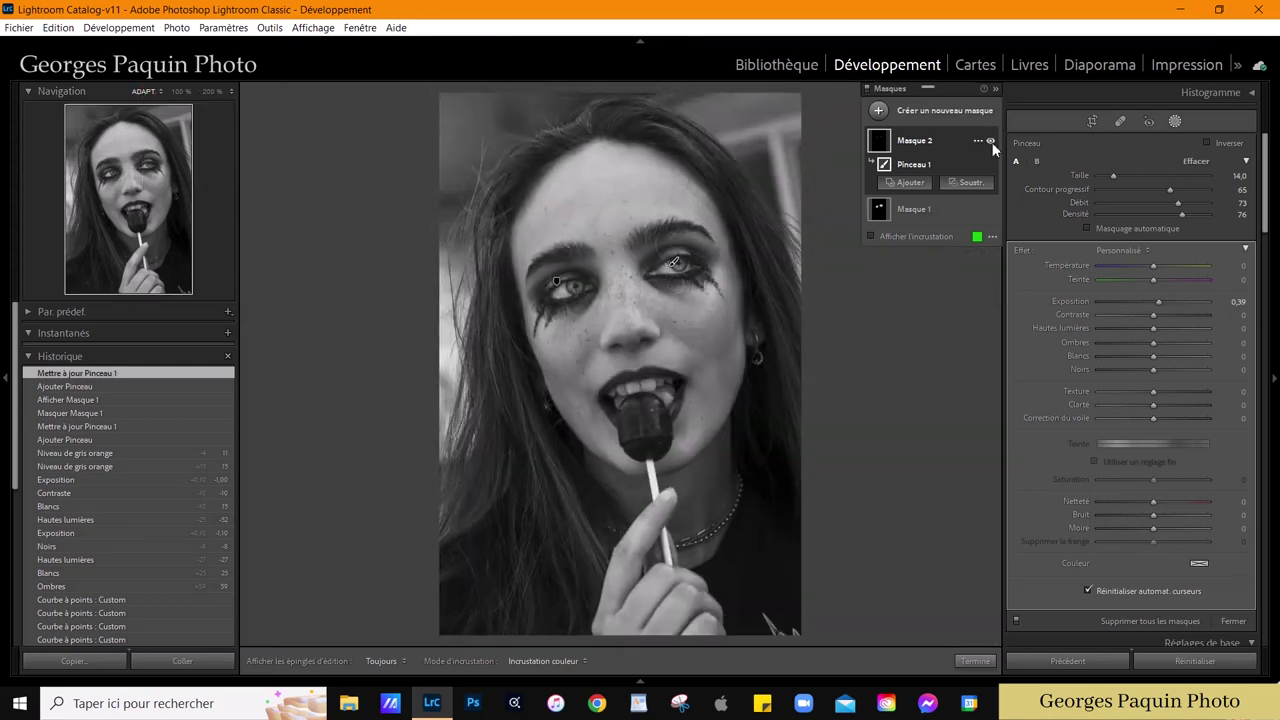
Compare Mask 2 on and off at 50% zoom, lower its exposure to +0.29, and finish.
left_click(990, 141)
left_click(990, 141)
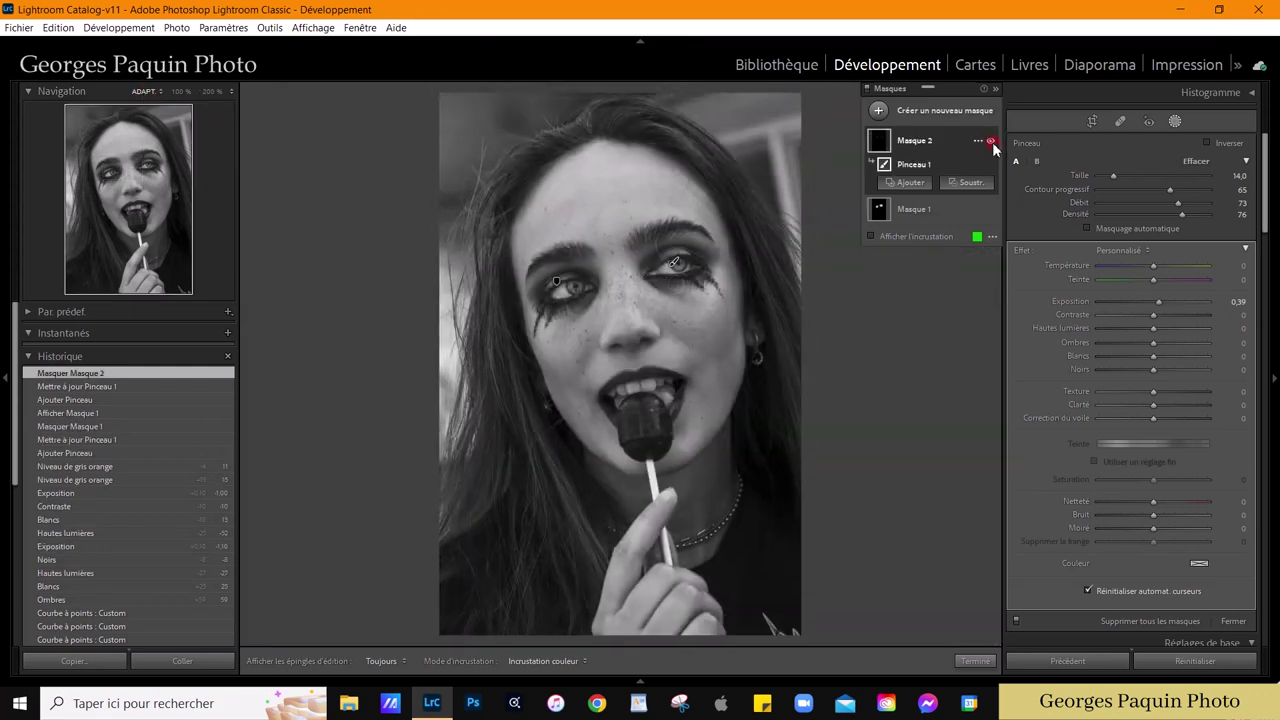
left_click(181, 91)
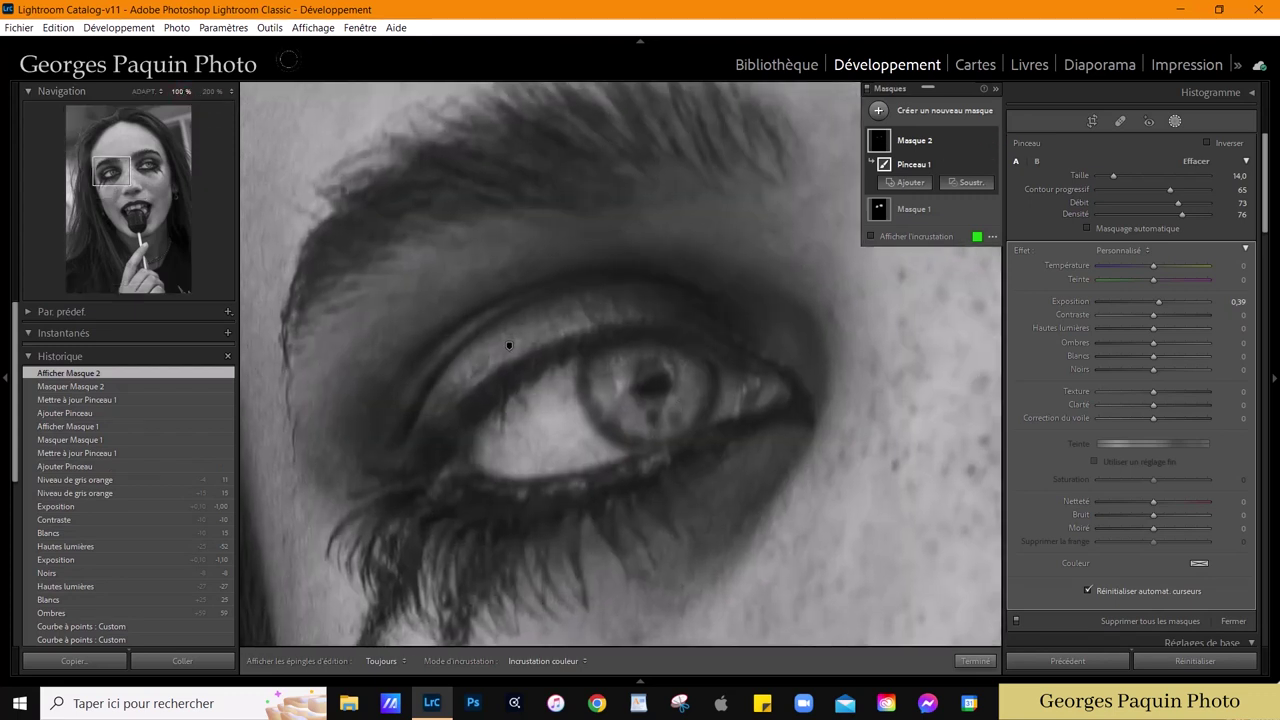
left_click(233, 92)
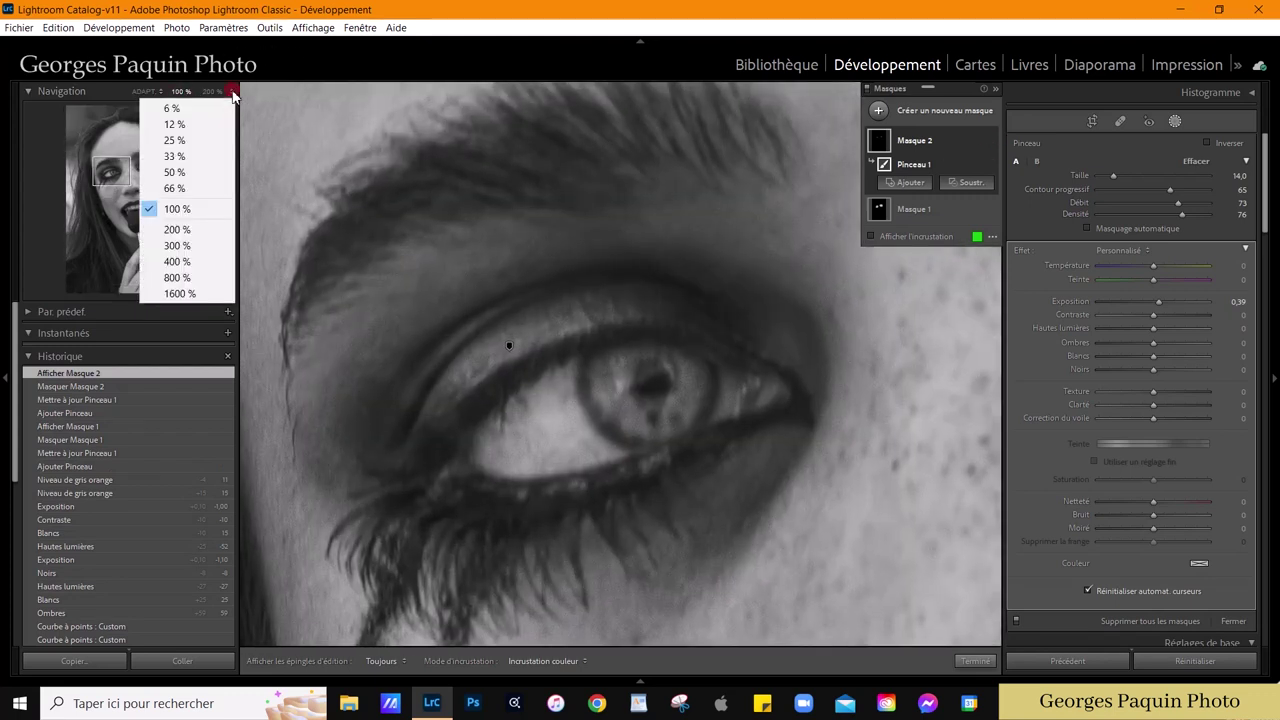
left_click(190, 180)
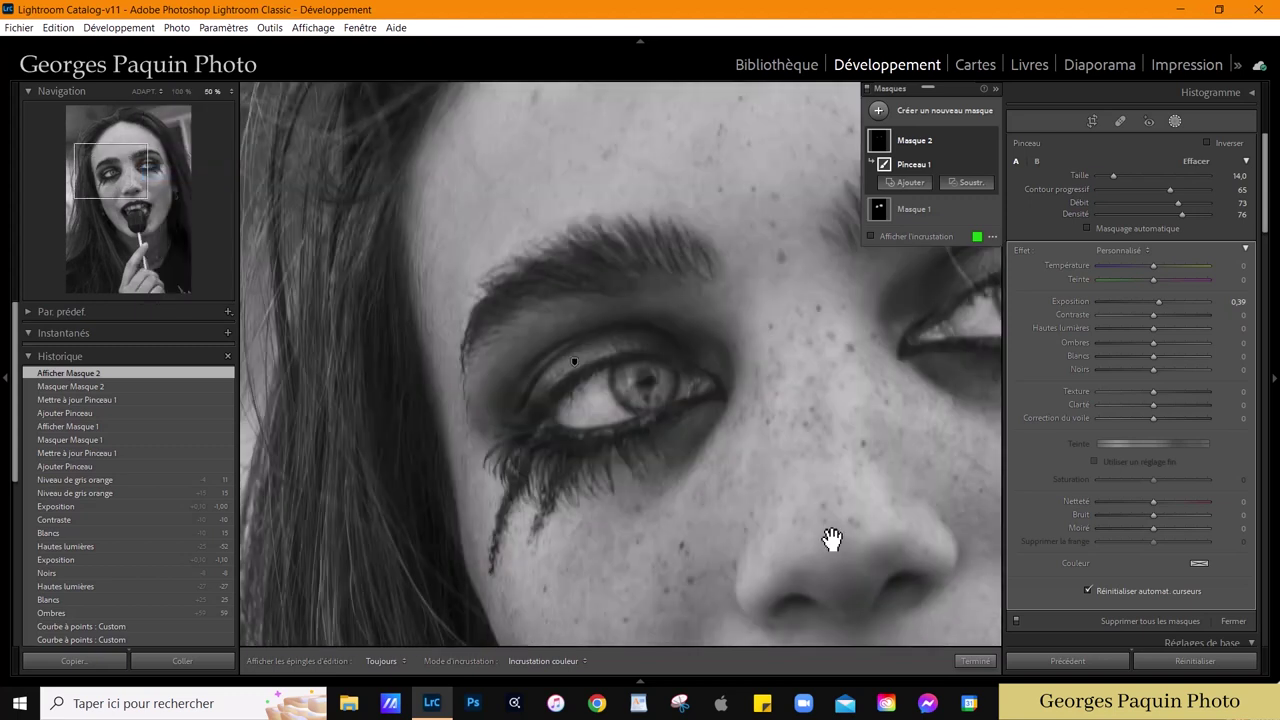
left_click_drag(832, 539, 677, 425)
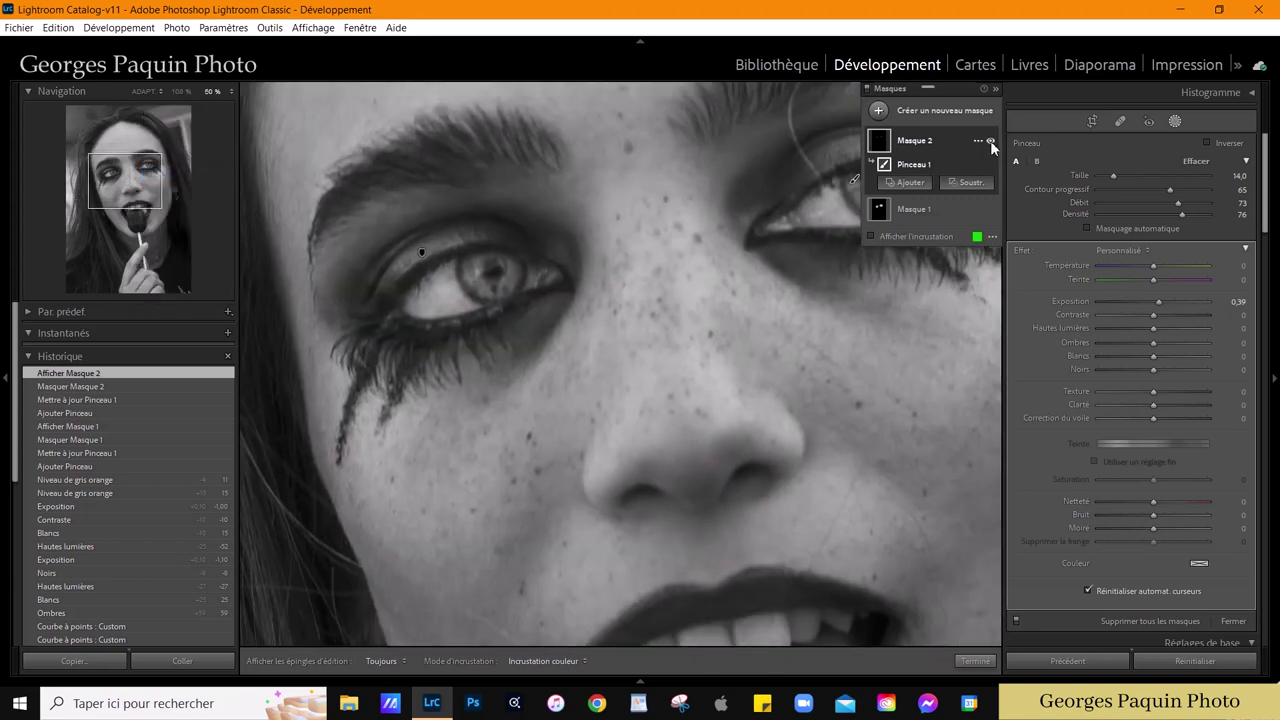
left_click(990, 141)
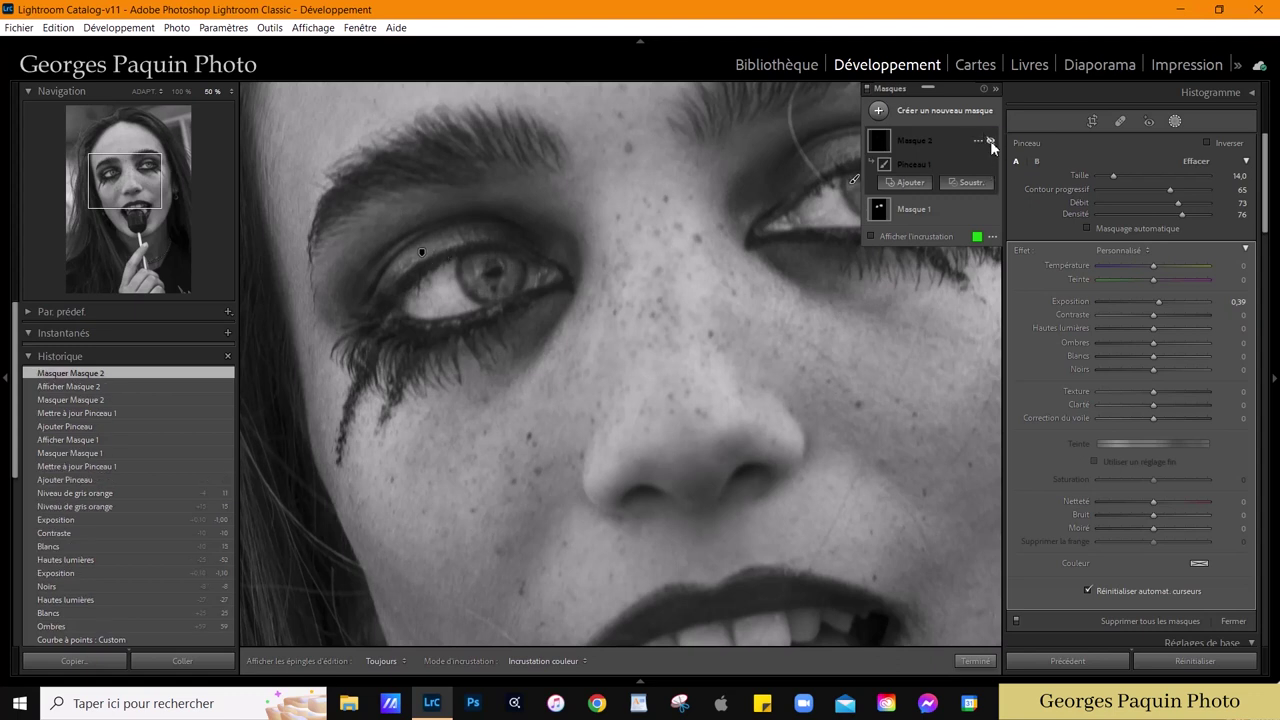
left_click(990, 141)
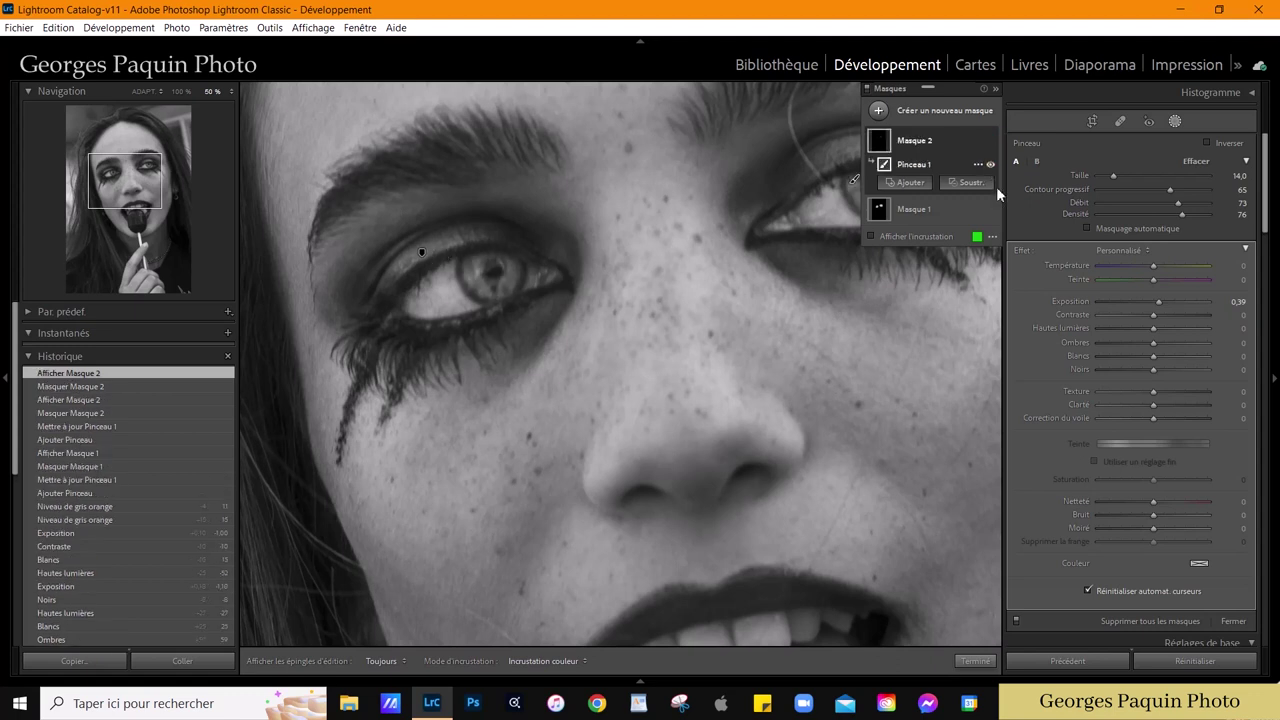
left_click(1158, 305)
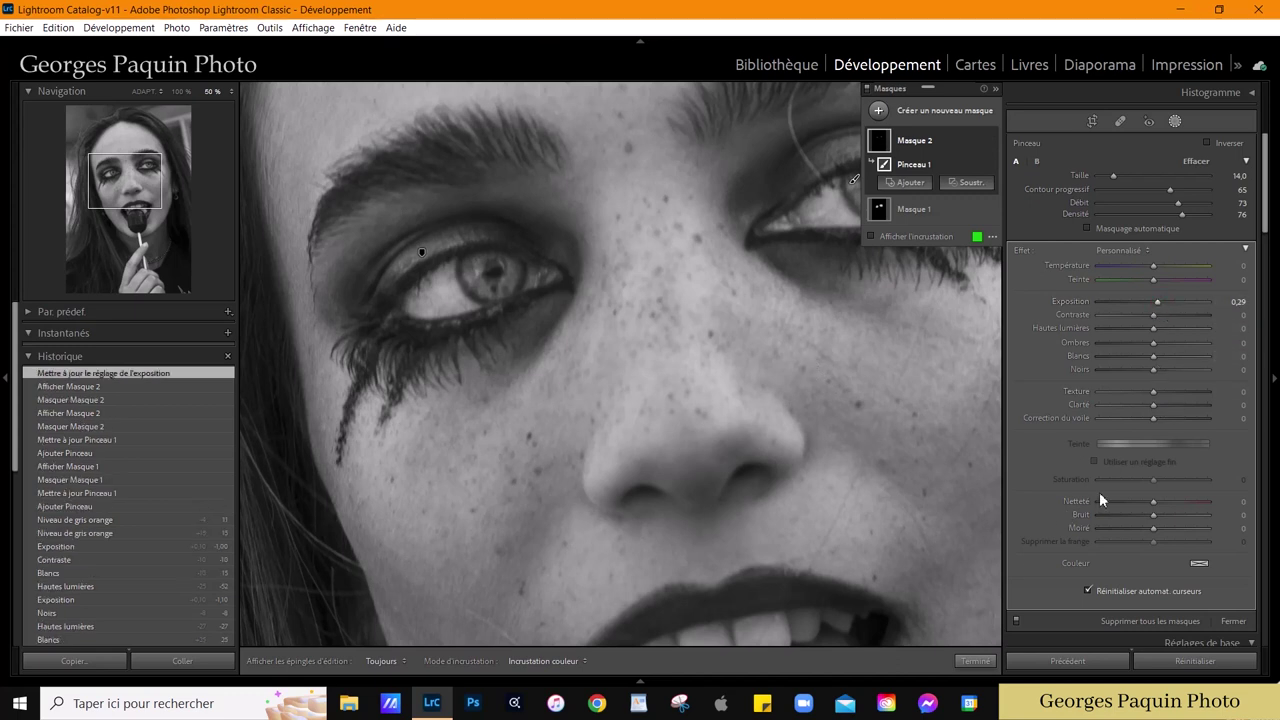
left_click(973, 661)
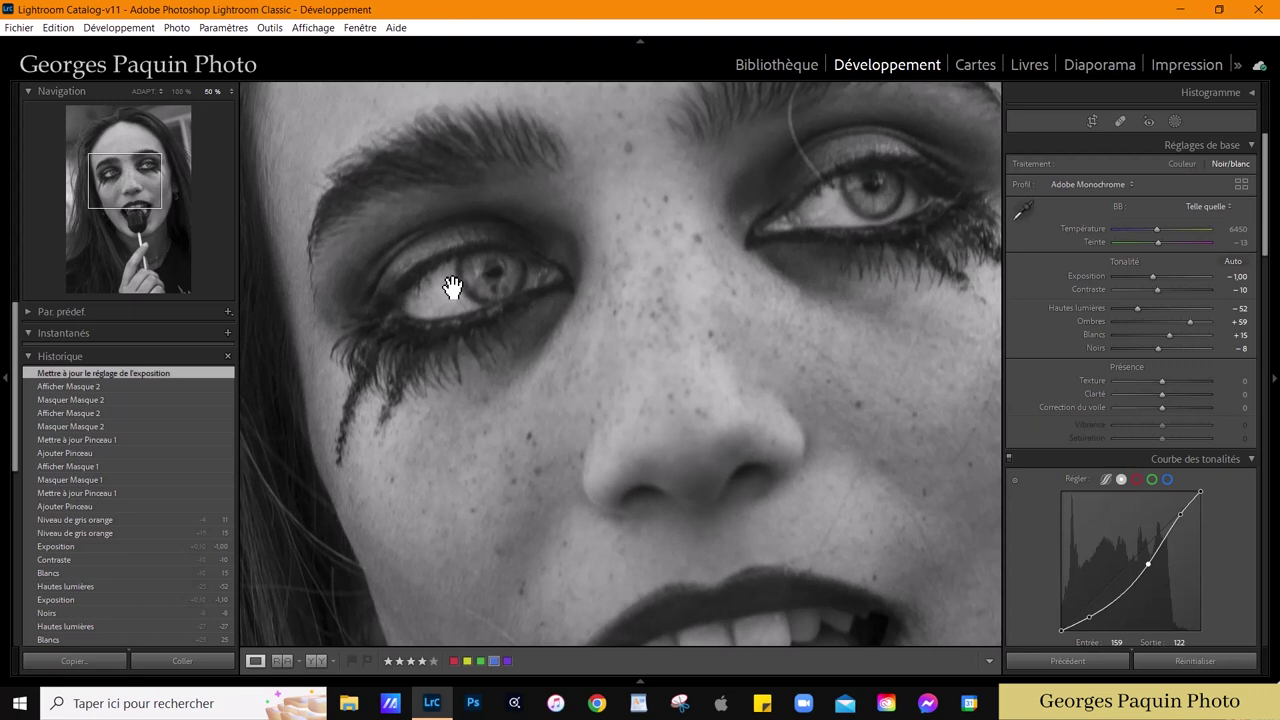
Create a new brush mask with flow 83, Clarity 22, Texture 10 and Dehaze 6, and paint the eye.
key("k")
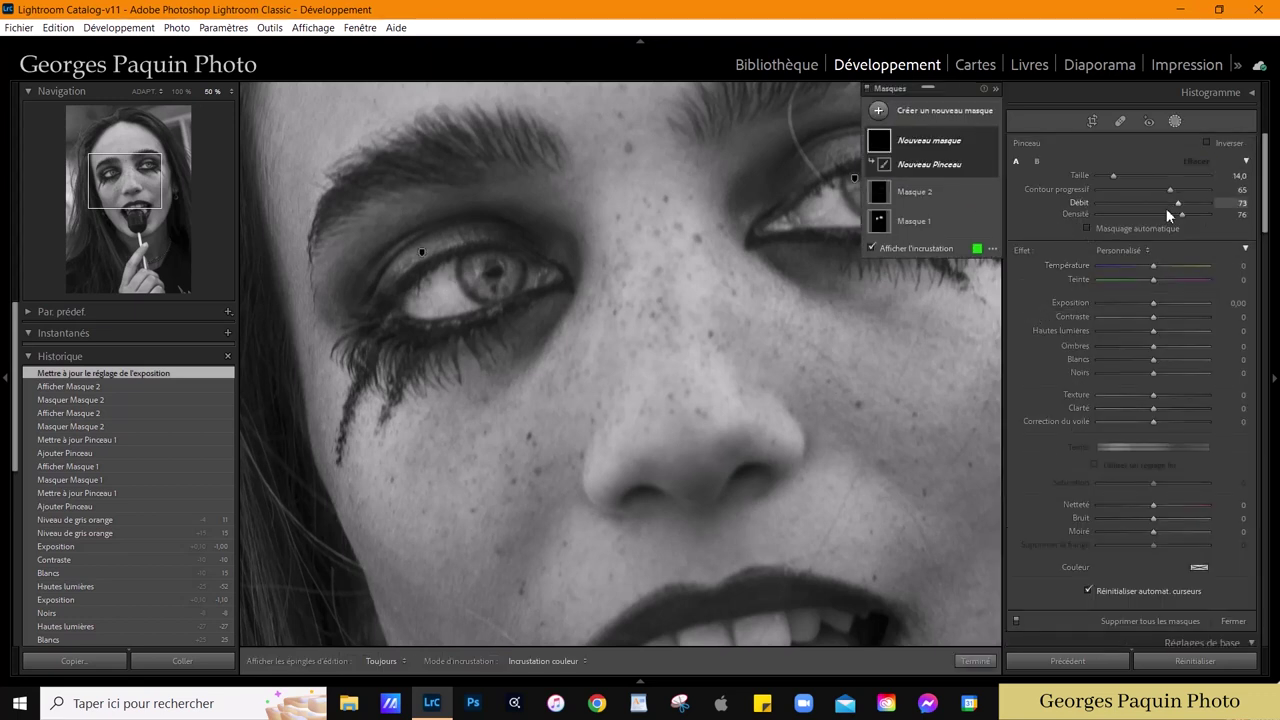
left_click_drag(1178, 202, 1191, 215)
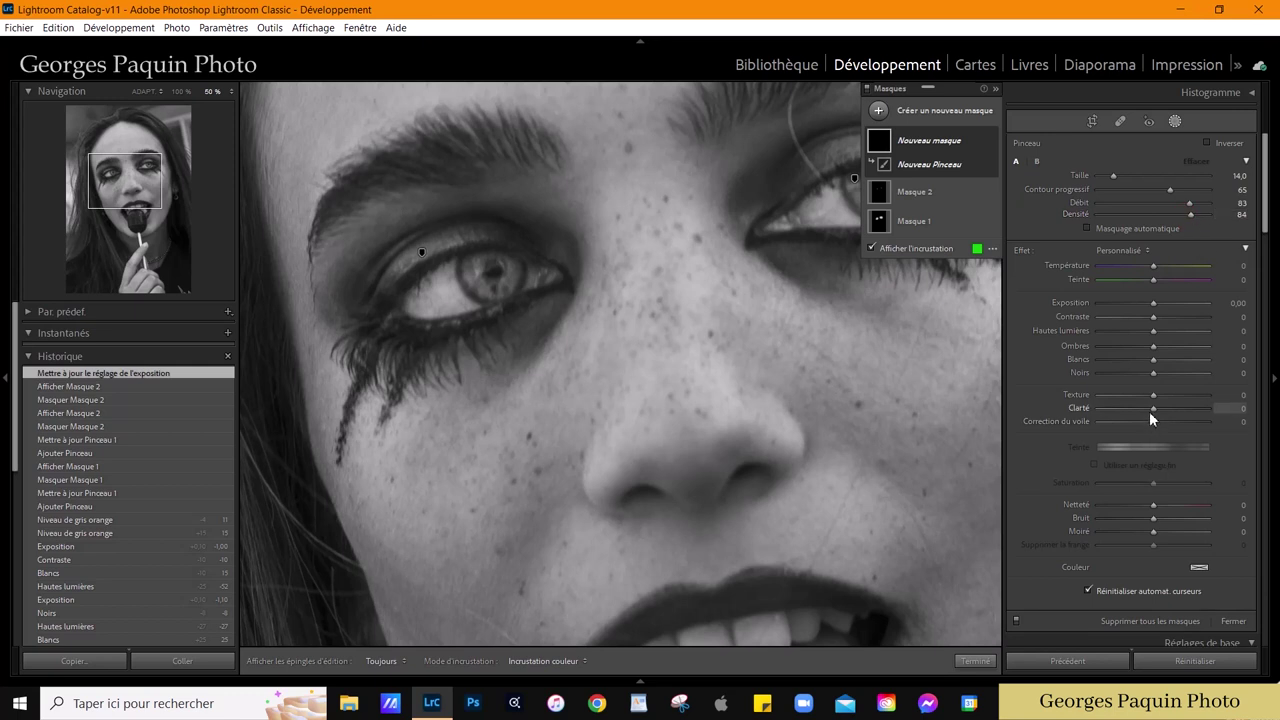
left_click_drag(1153, 409, 1159, 409)
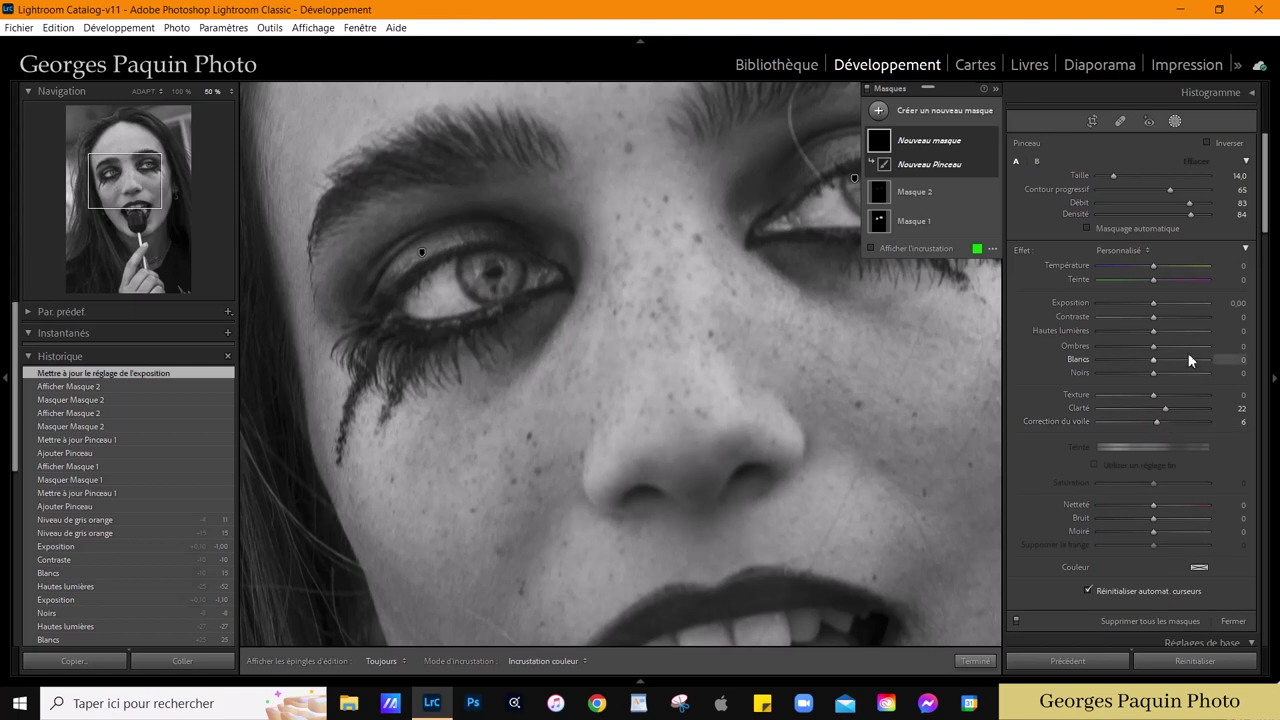
left_click_drag(1154, 396, 1158, 394)
key("h")
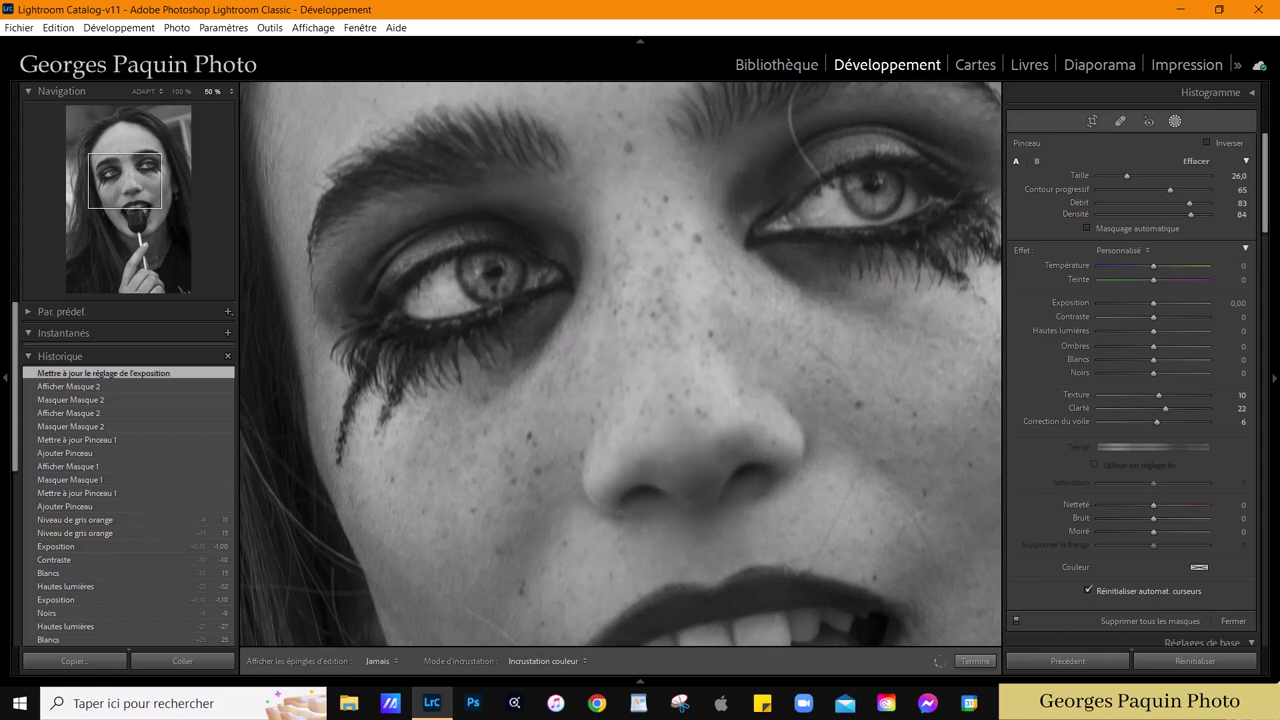
left_click(422, 251)
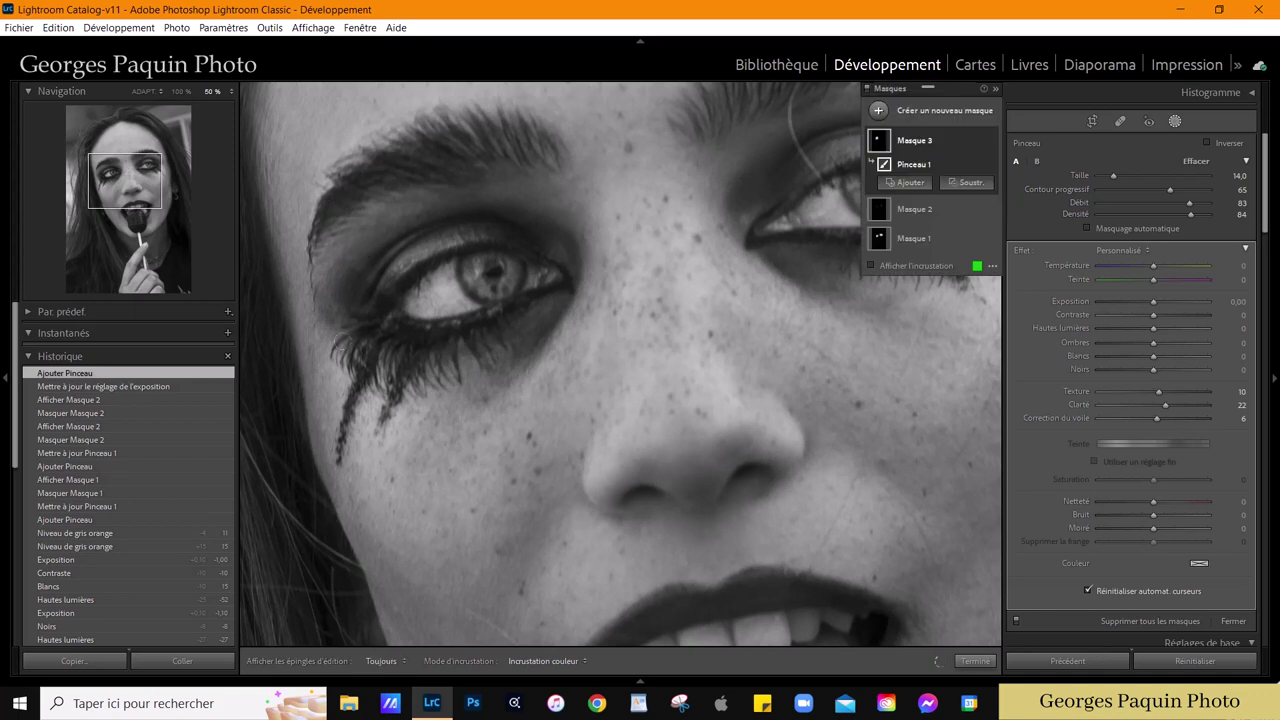
Extend the eye mask around the eye and along the other eye's lower lashes.
left_click_drag(335, 211, 422, 251)
scroll(403, 363, "up", 2)
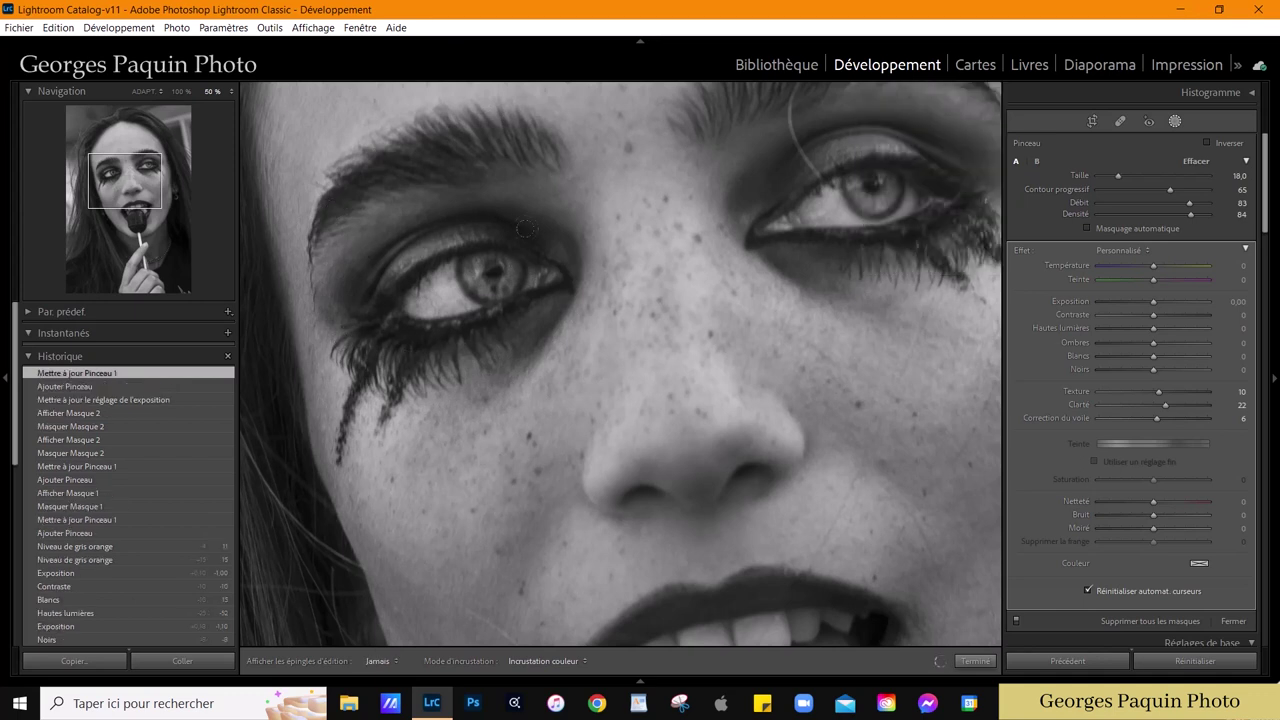
left_click(493, 192)
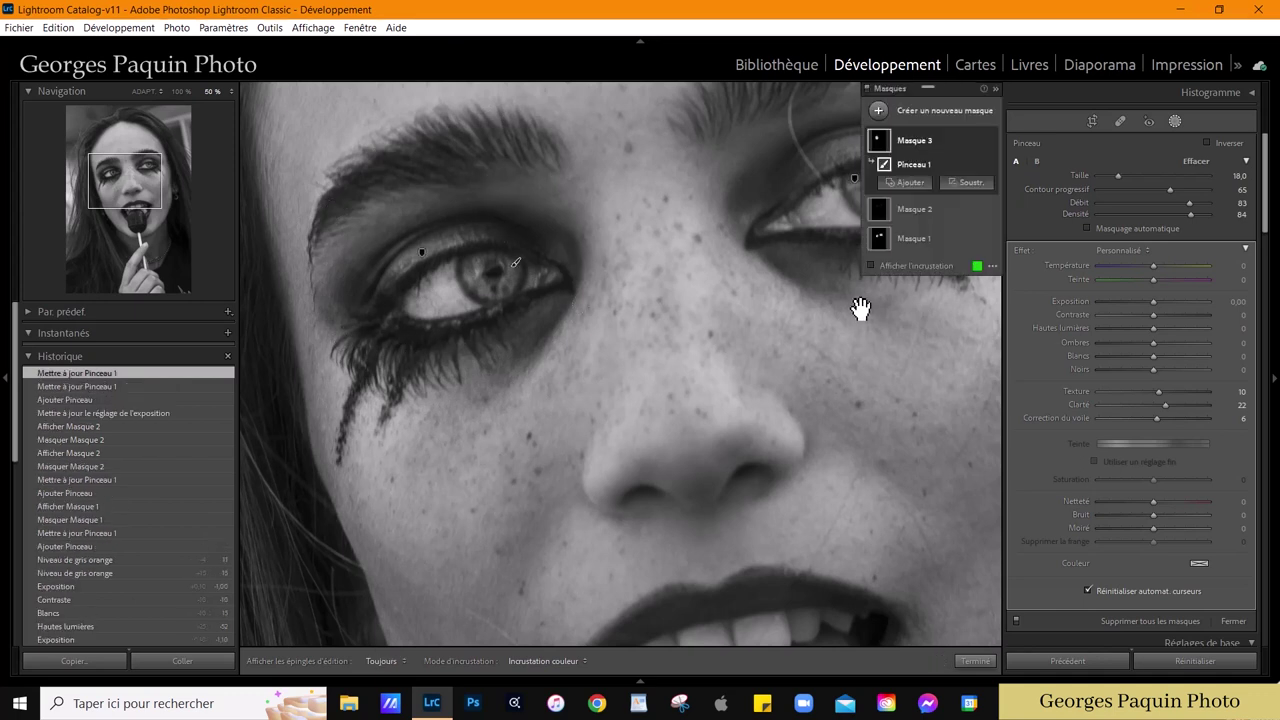
left_click_drag(857, 309, 514, 443)
key("h")
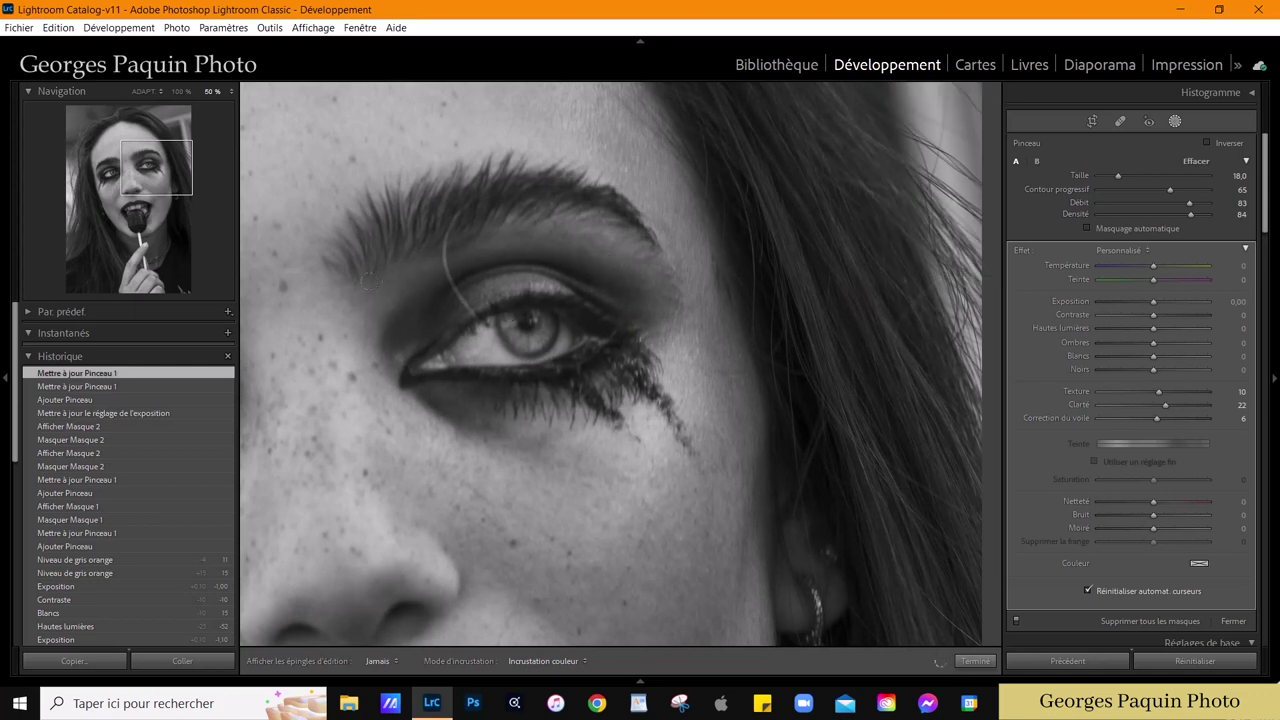
scroll(484, 374, "down", 2)
left_click_drag(640, 378, 648, 392)
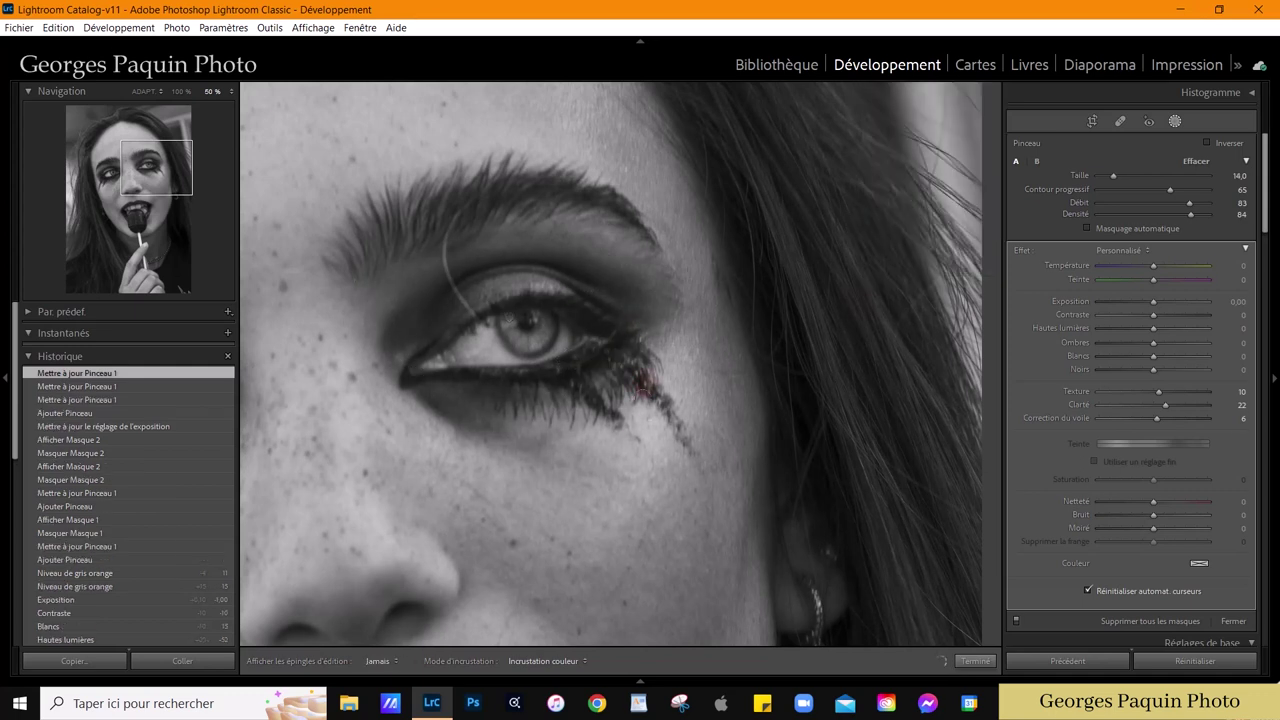
Paint further mask strokes over the lashes and around the eye.
key("h")
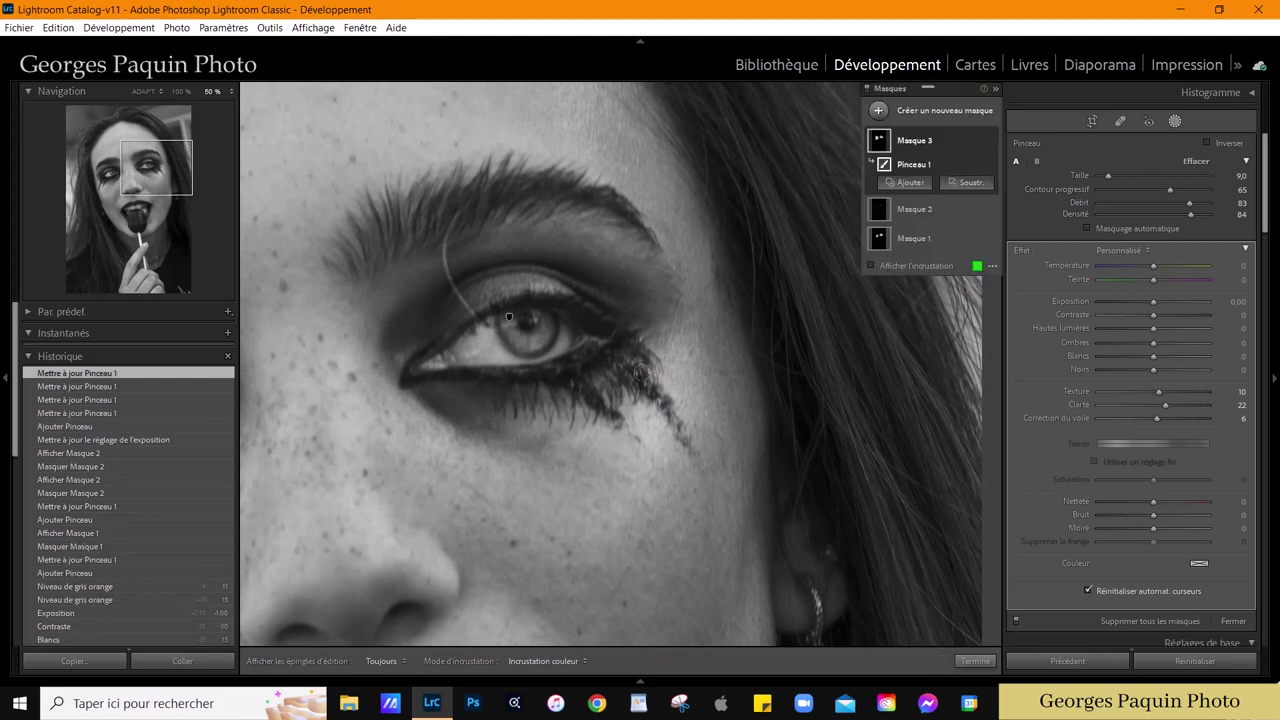
scroll(634, 370, "down", 1)
key("h")
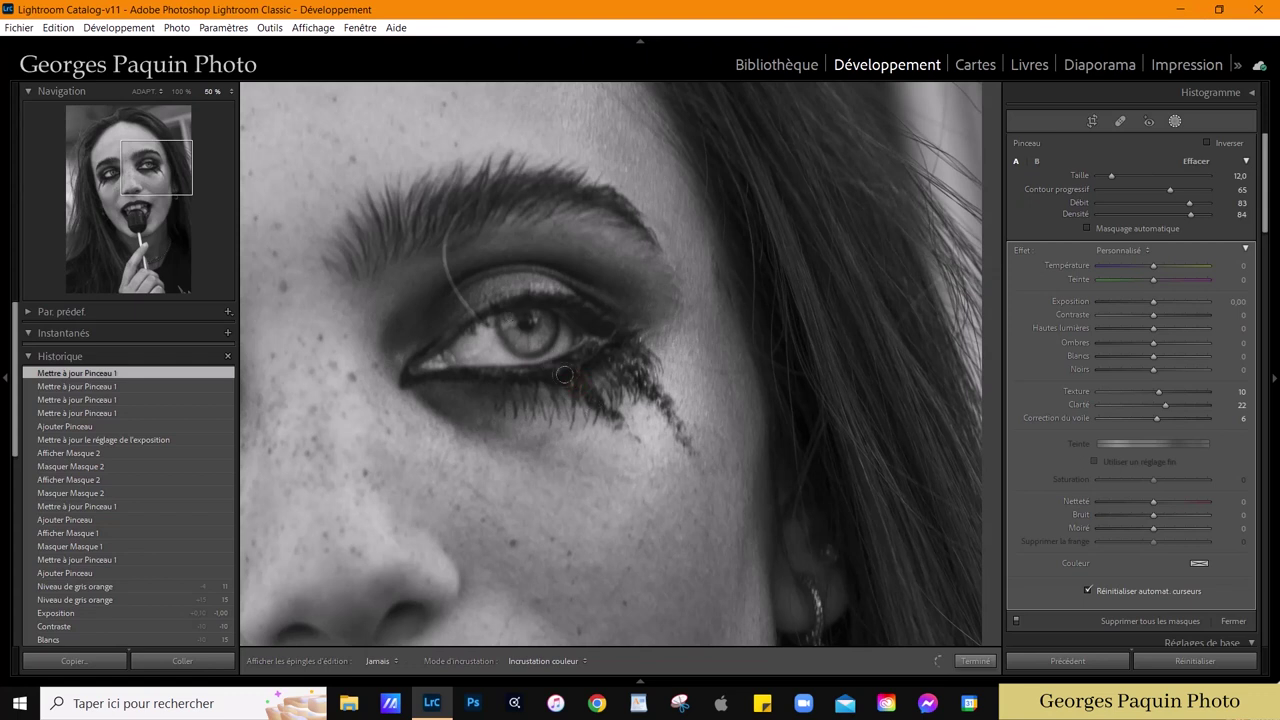
left_click_drag(564, 375, 582, 401)
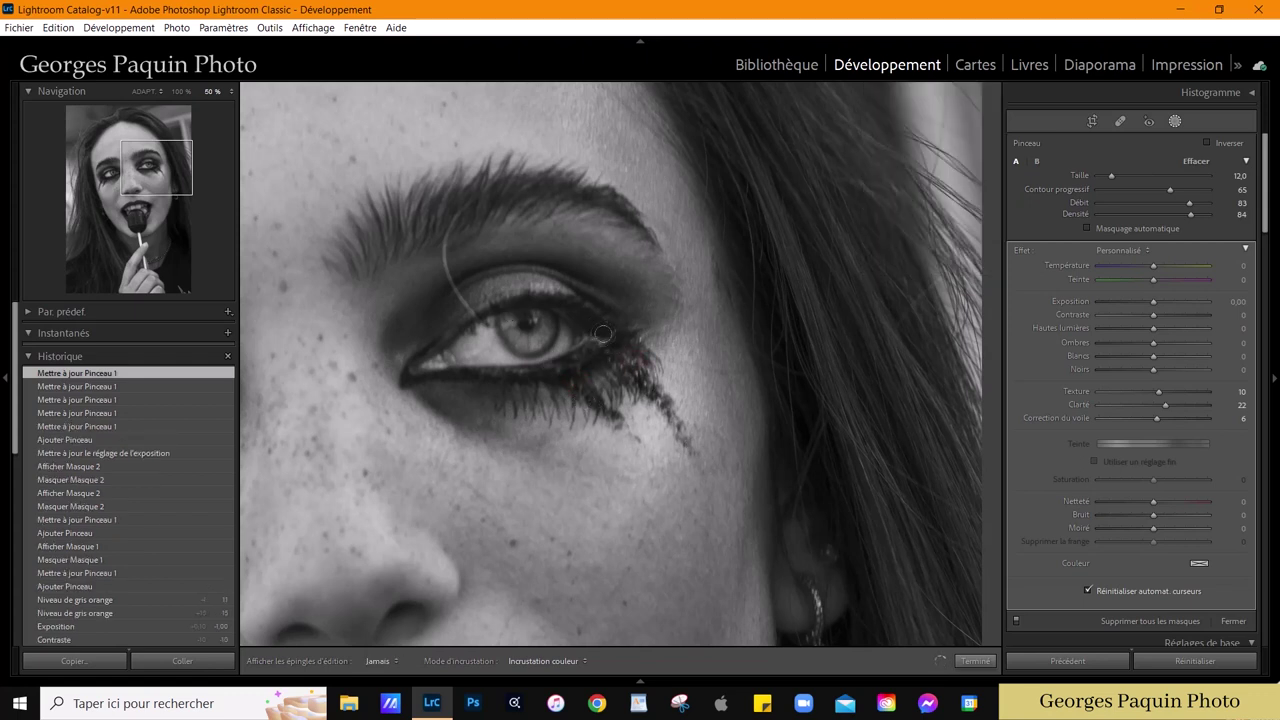
left_click_drag(603, 333, 602, 356)
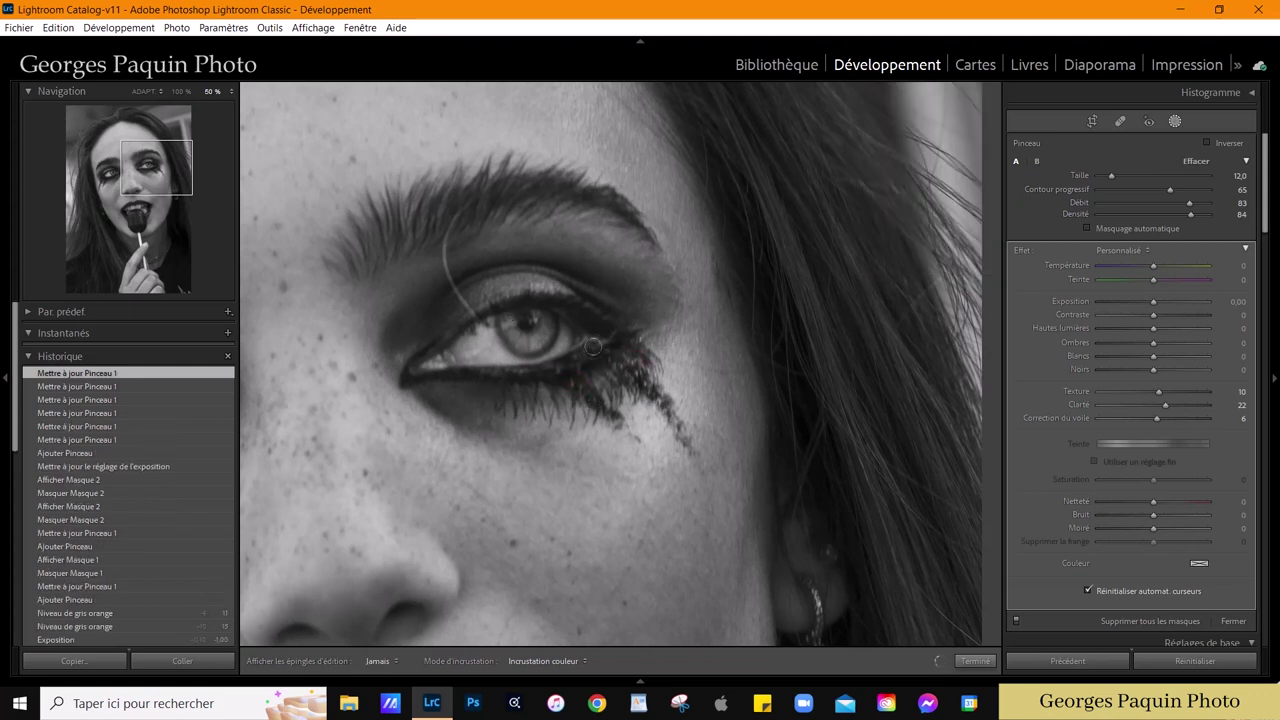
left_click_drag(453, 279, 397, 347)
Add final strokes with a slightly larger brush, then fit the photo and exit masking.
key("bracketright")
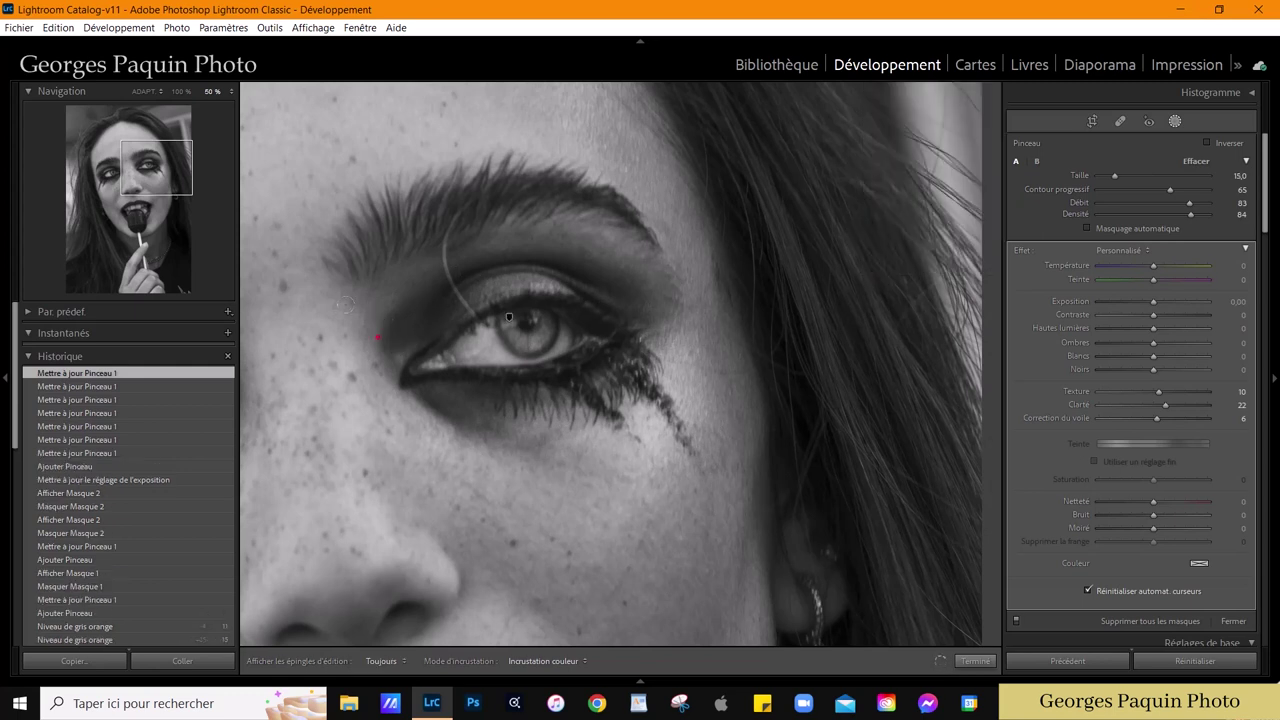
key("h")
left_click_drag(497, 198, 571, 258)
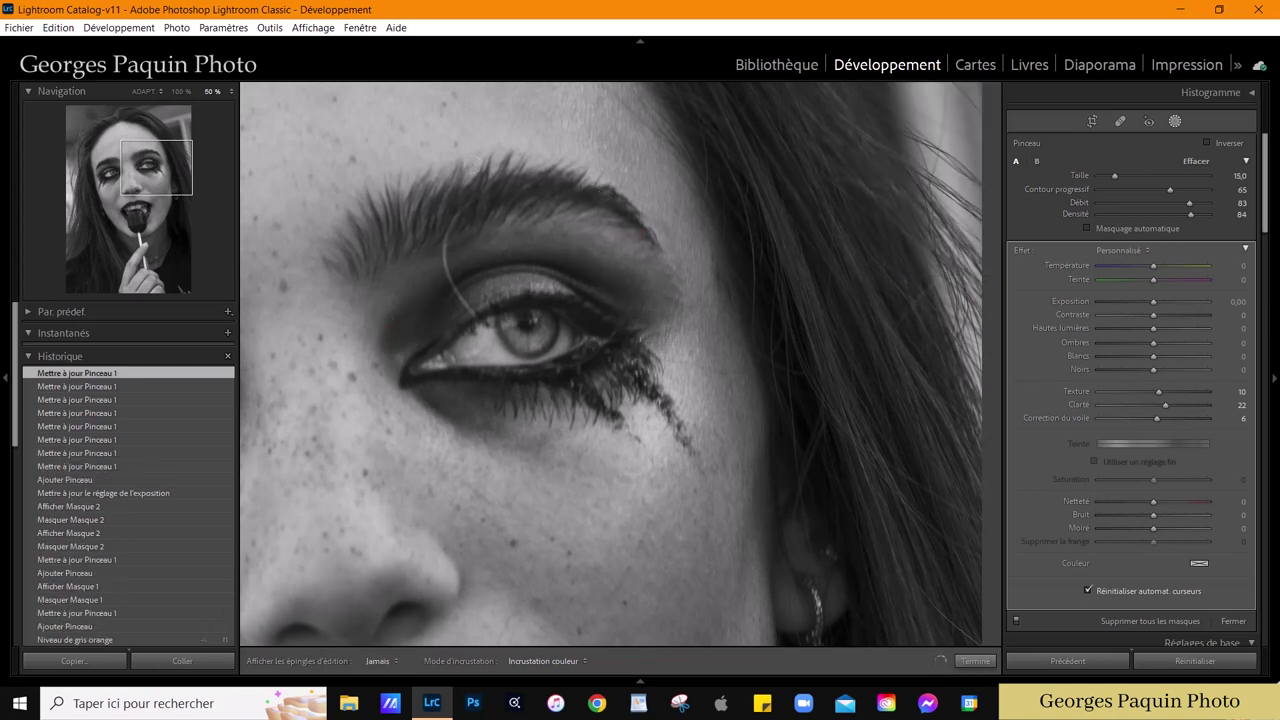
key("h")
left_click_drag(560, 178, 668, 262)
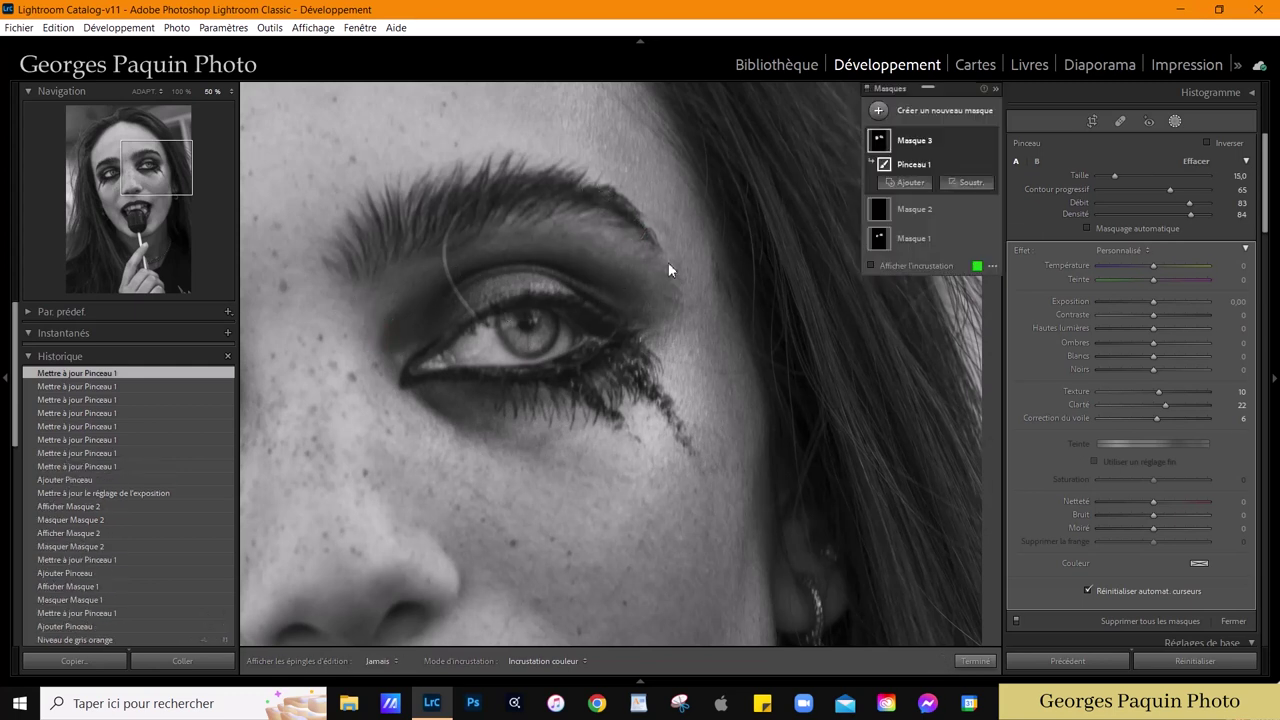
left_click(143, 91)
left_click(975, 661)
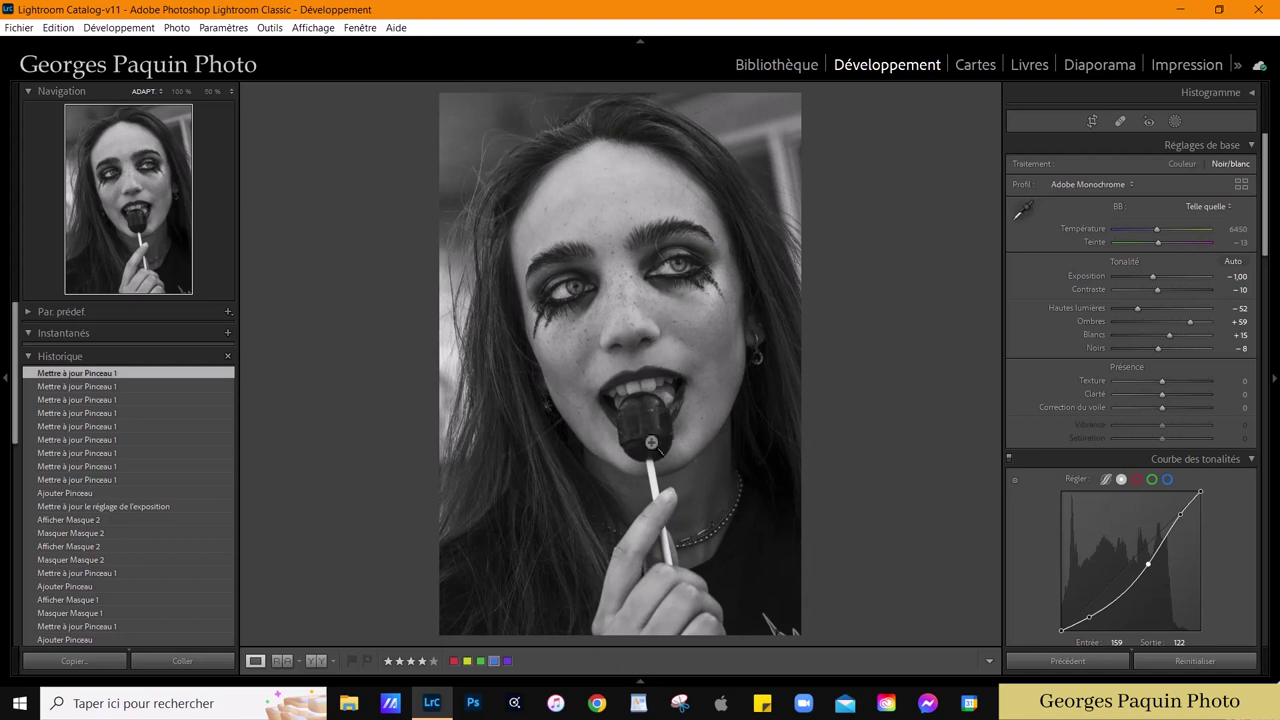
Zoom in on the lollipop to 66.7% and start a new brush mask.
left_click(651, 444)
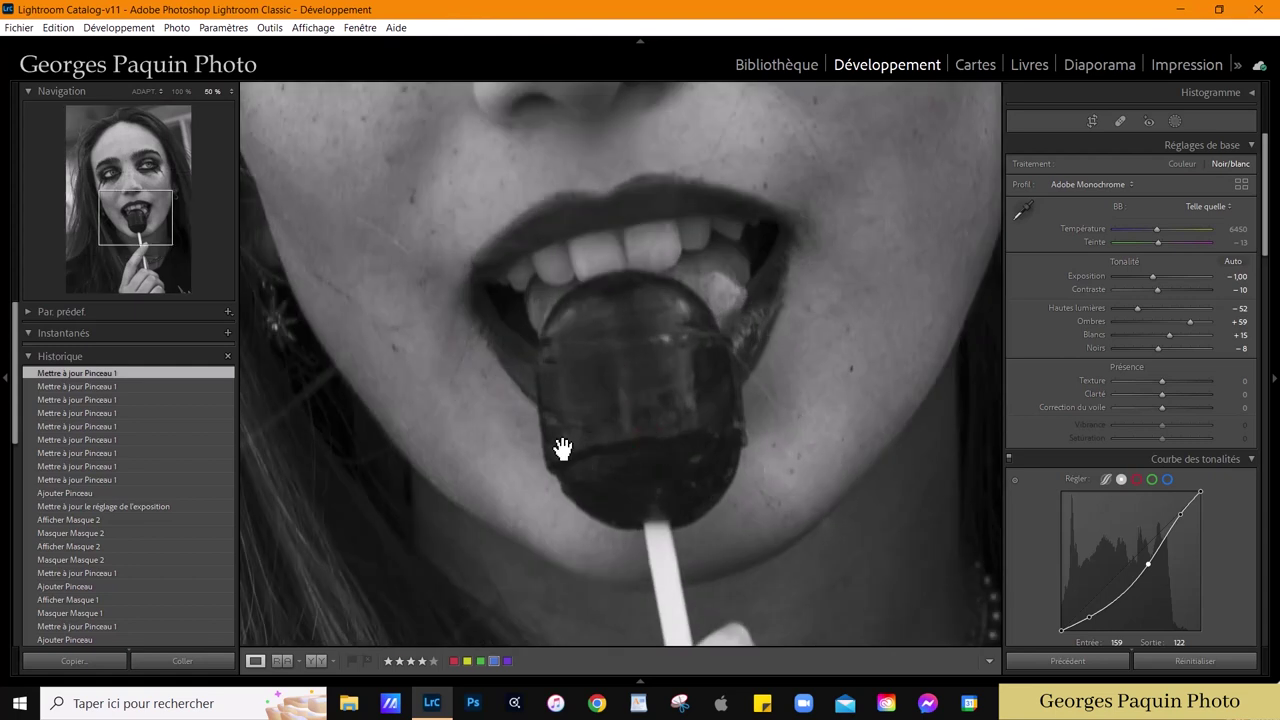
left_click(586, 467)
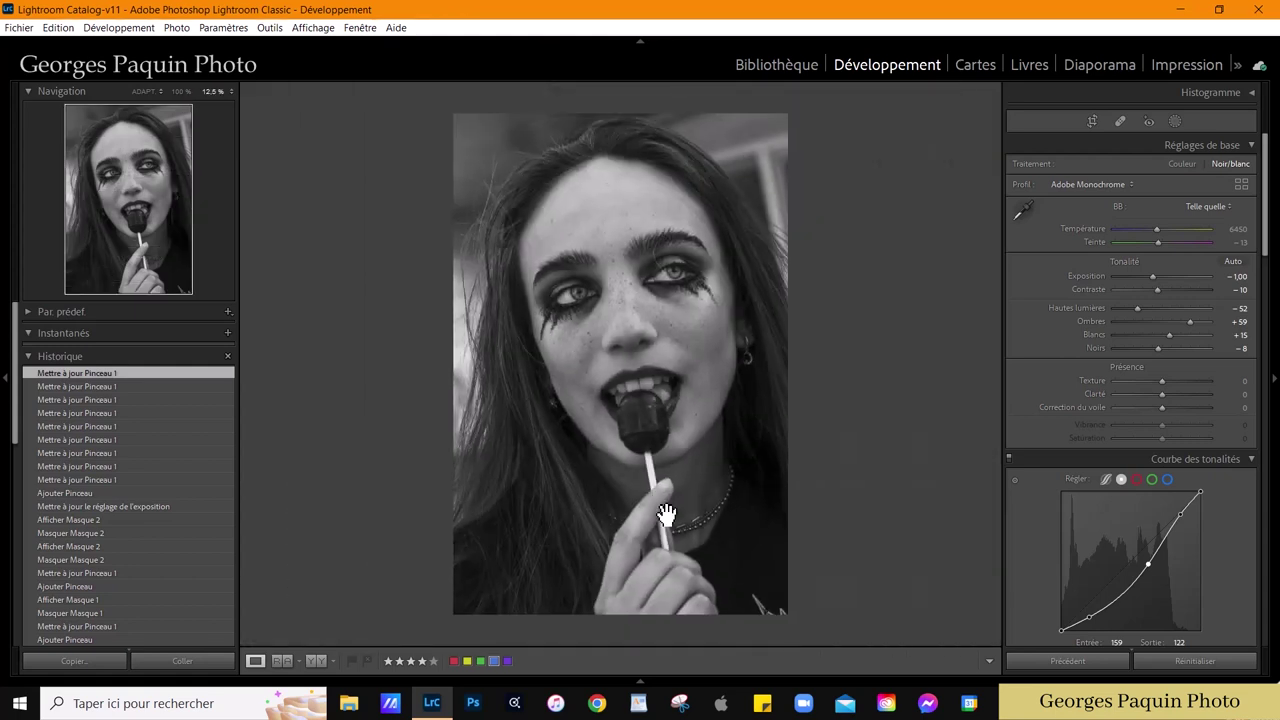
left_click(652, 455)
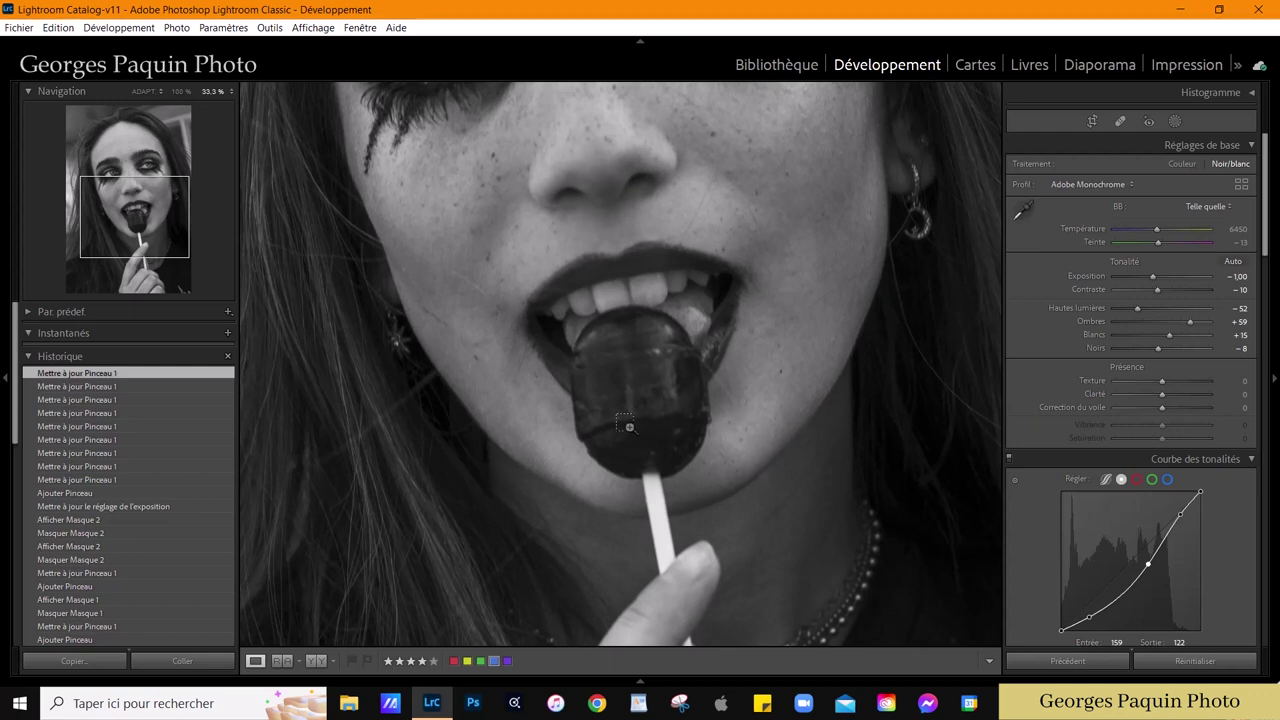
key("ctrl+equal")
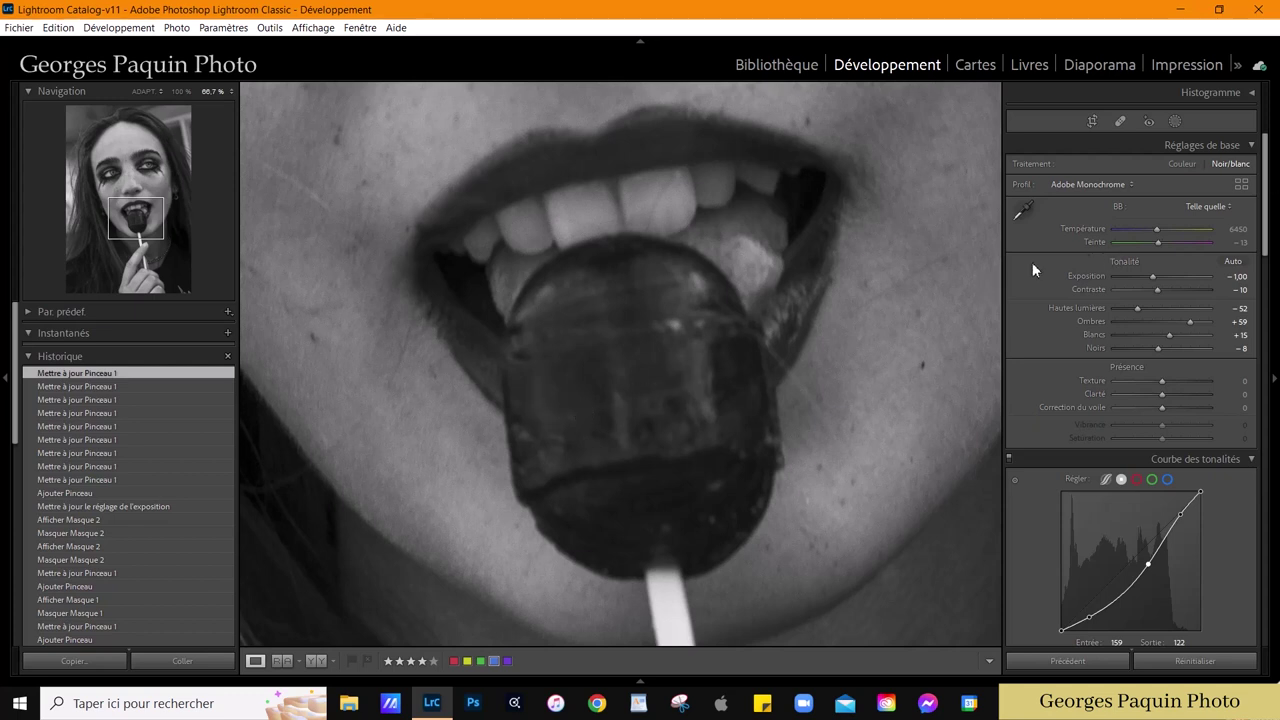
key("k")
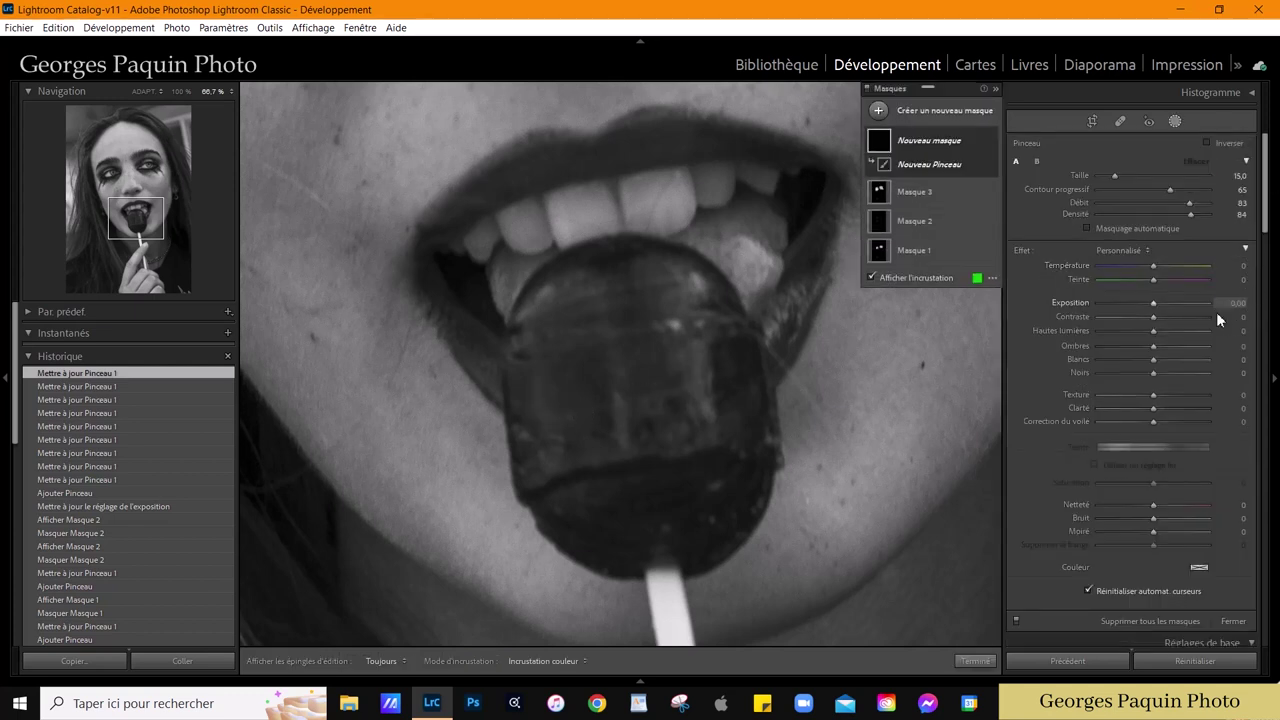
Set the new mask's Whites to 88 and Highlights to 56, with brush flow 65.
left_click(1153, 362)
left_click_drag(1208, 358, 1158, 304)
left_click_drag(1190, 202, 1172, 227)
scroll(668, 284, "down", 2)
key("h")
Paint the brightening over the lollipop and raise the mask's Exposure to 0.59.
left_click_drag(668, 290, 652, 275)
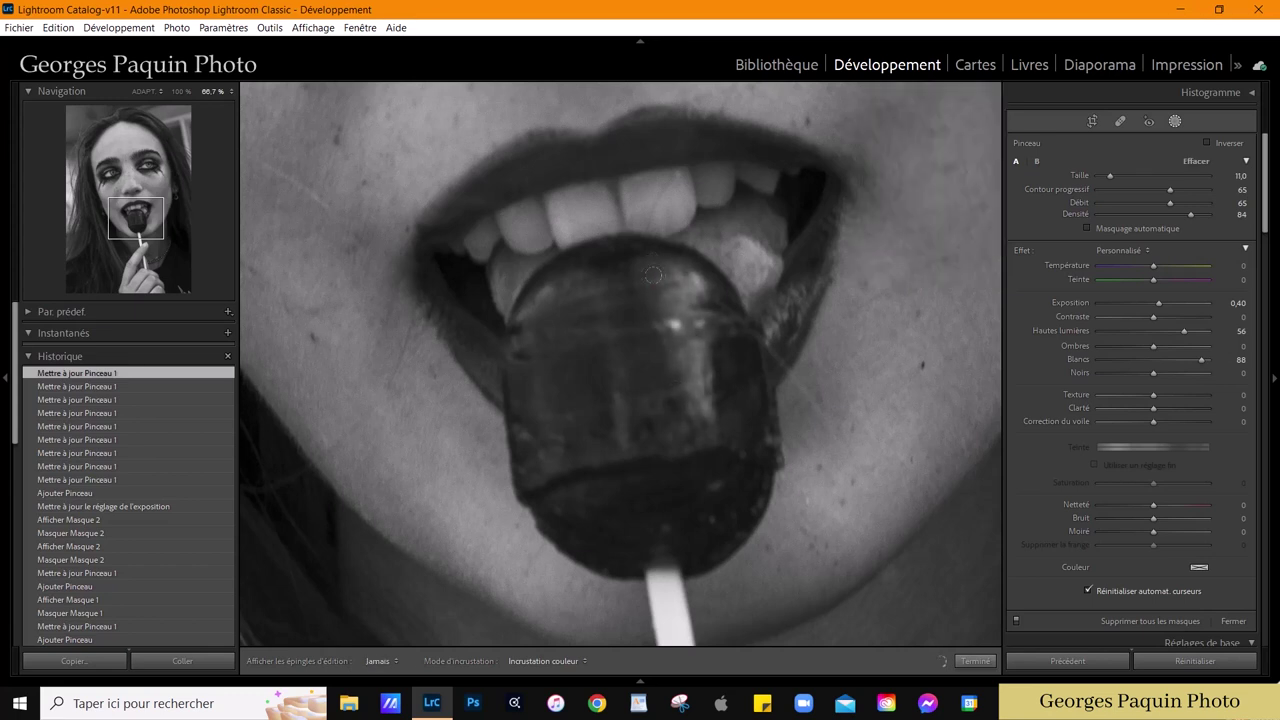
mouse_move(705, 397)
left_mouse_down()
mouse_move(560, 290)
mouse_move(607, 415)
left_mouse_up()
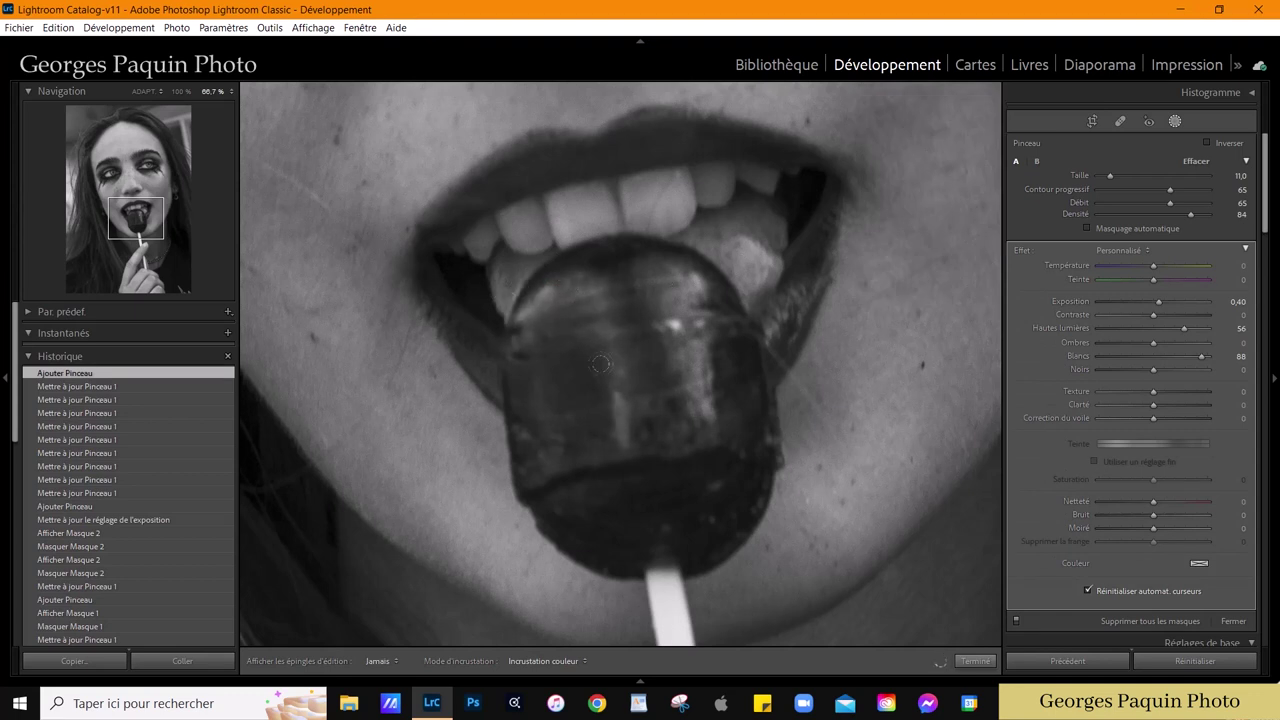
key("h")
left_click_drag(600, 364, 592, 497)
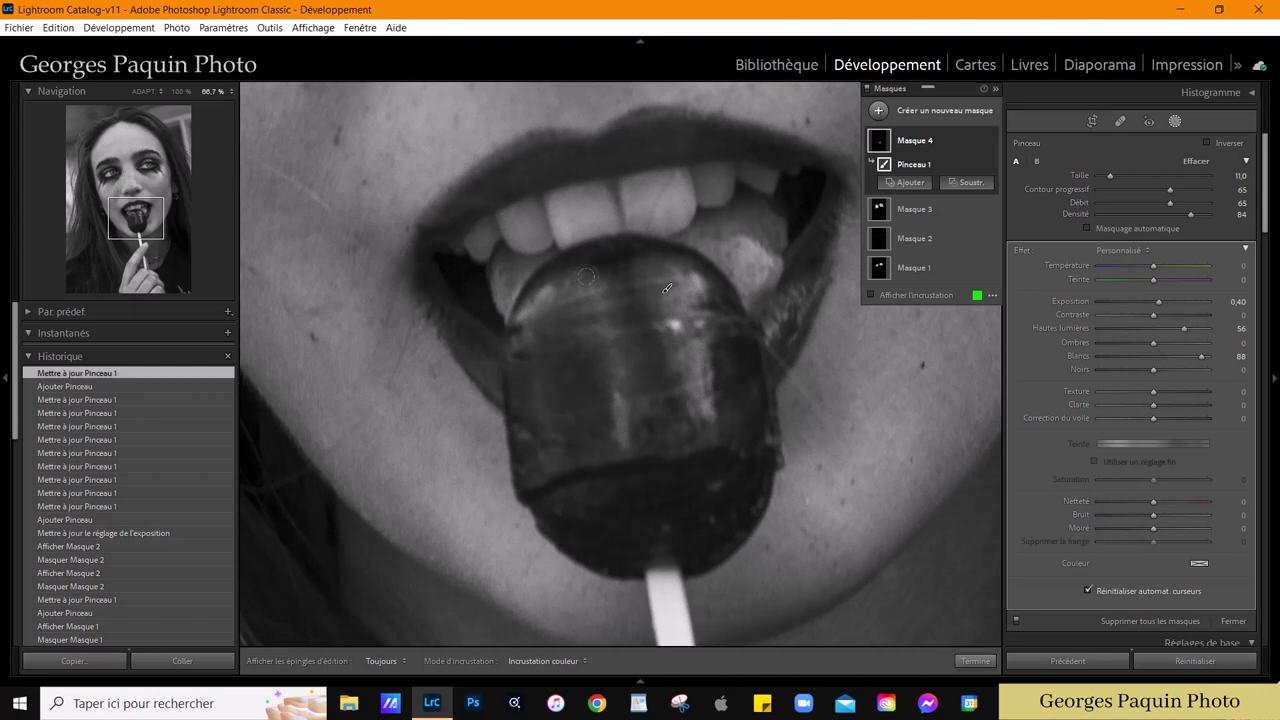
key("shift+w")
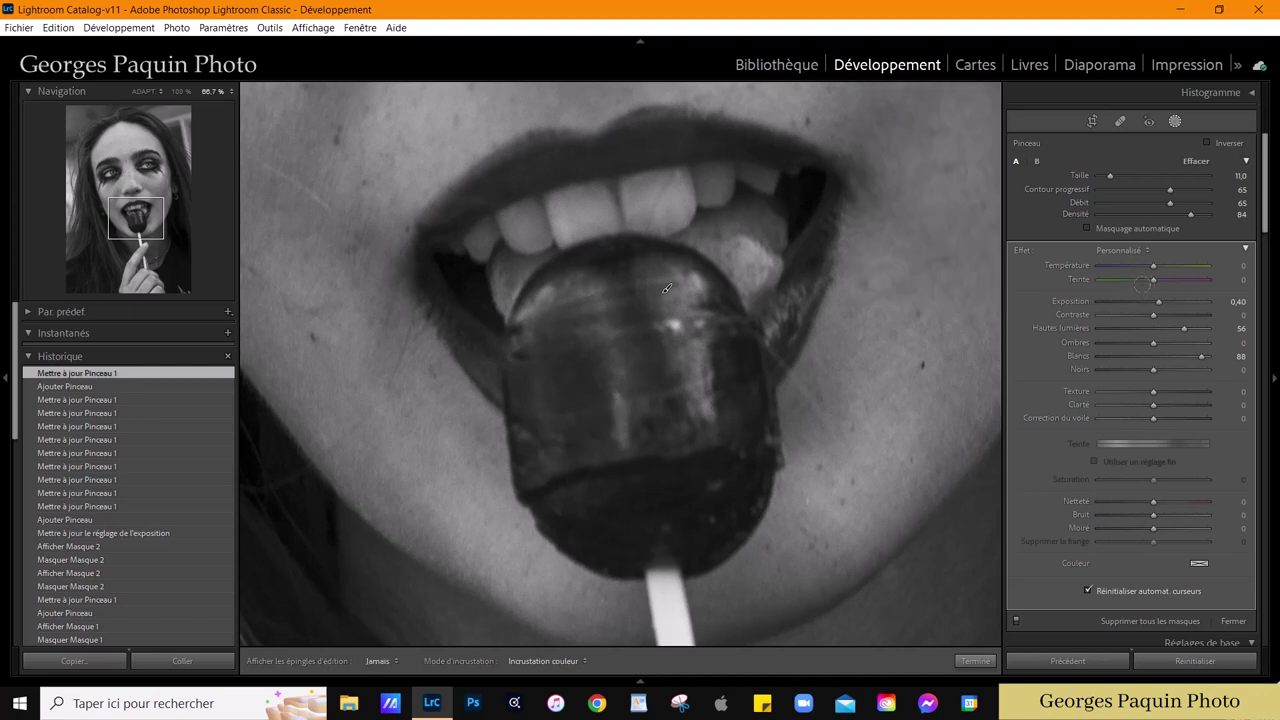
key("h")
left_click_drag(1158, 301, 1161, 302)
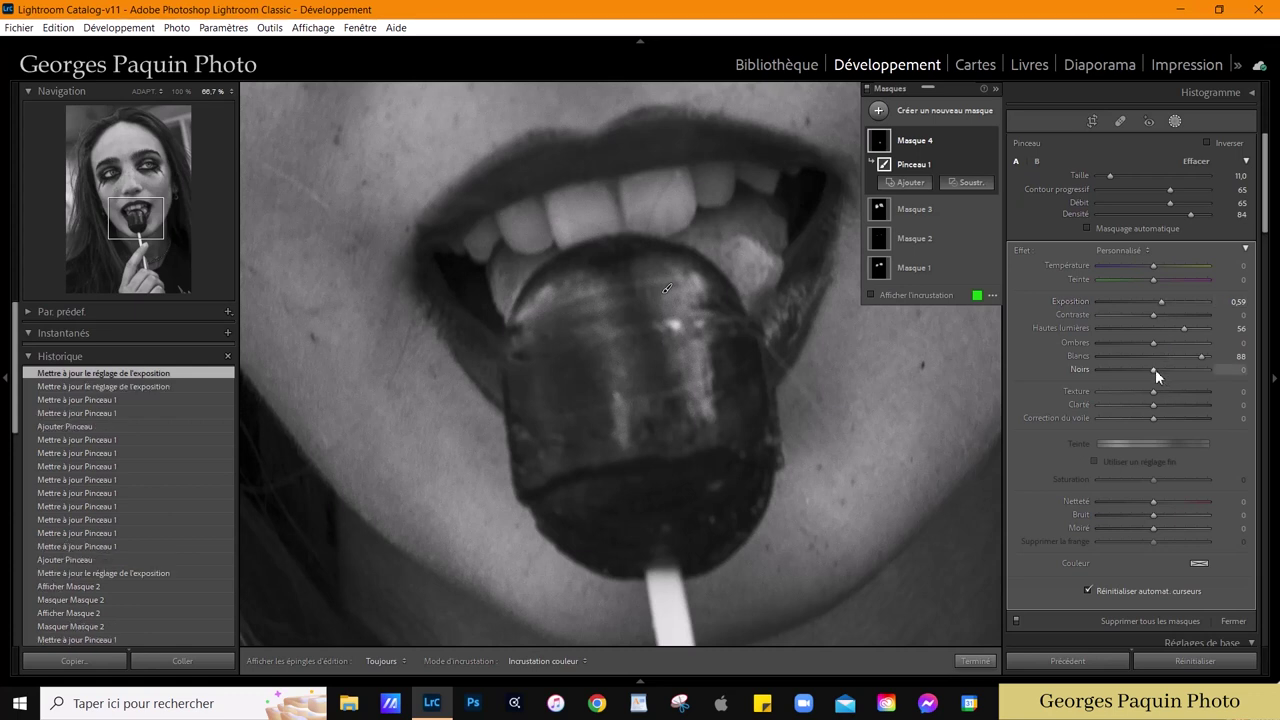
left_click(975, 661)
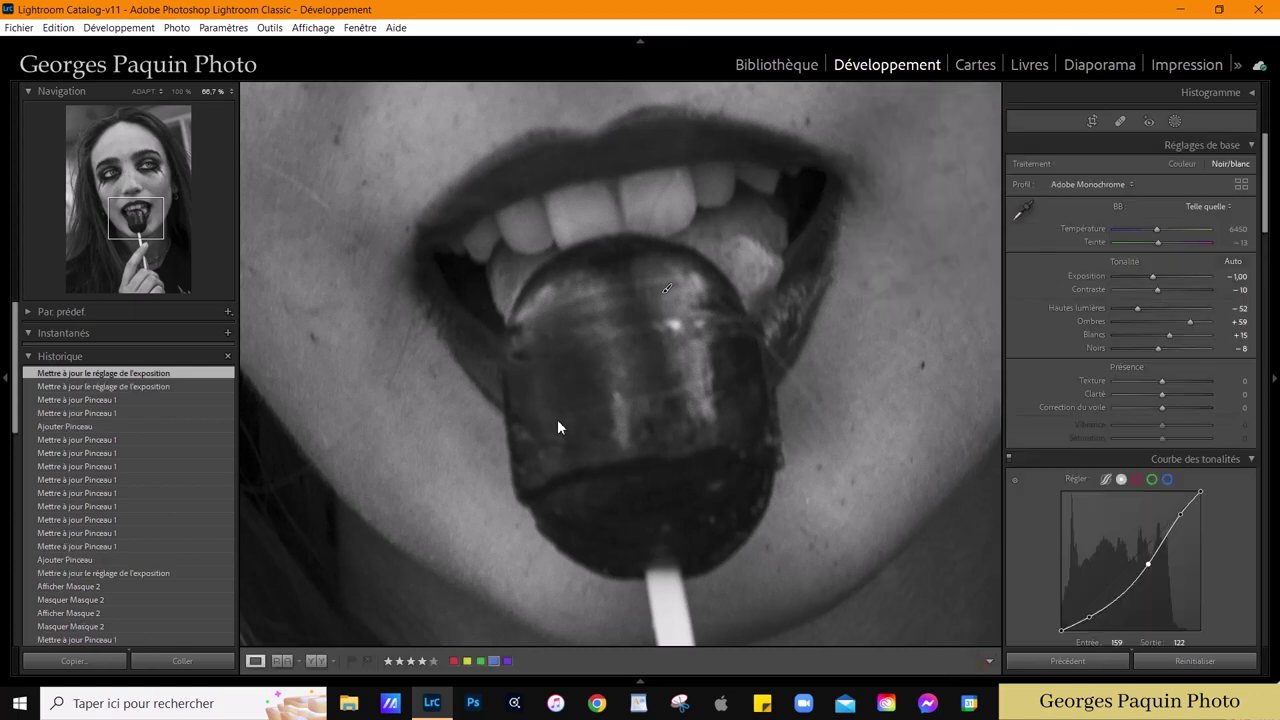
left_click(560, 421)
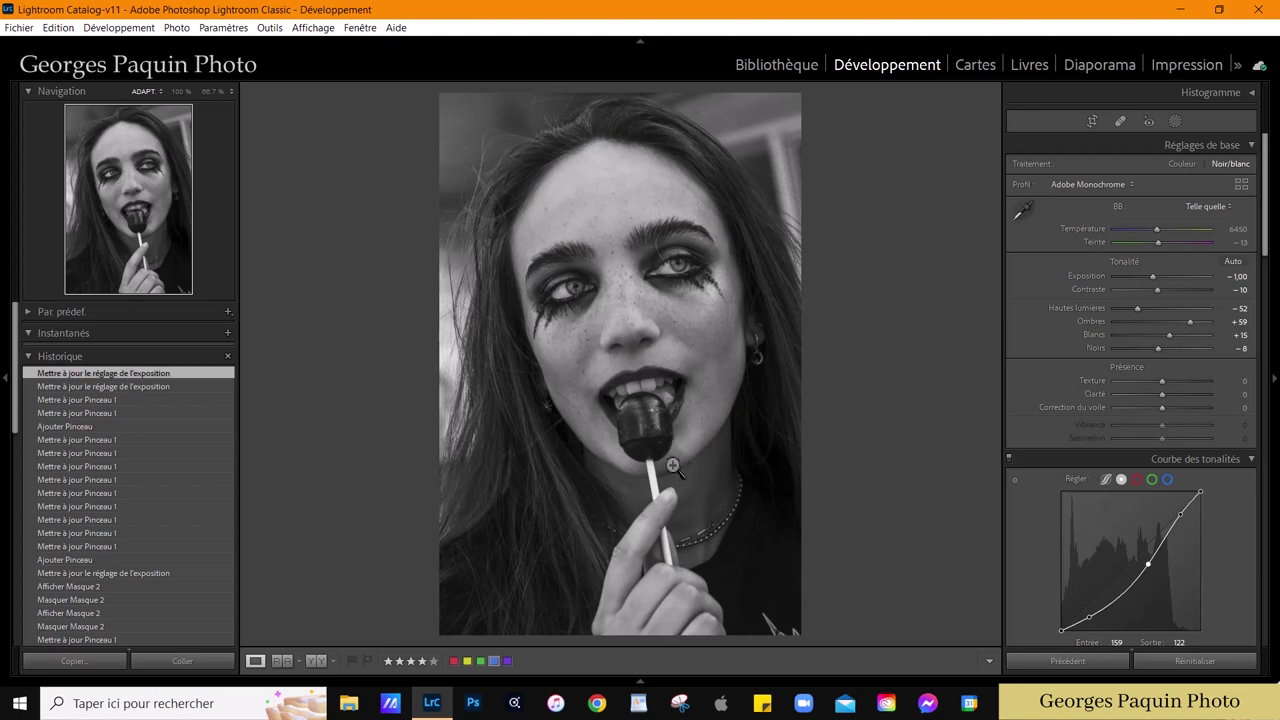
left_click(653, 415)
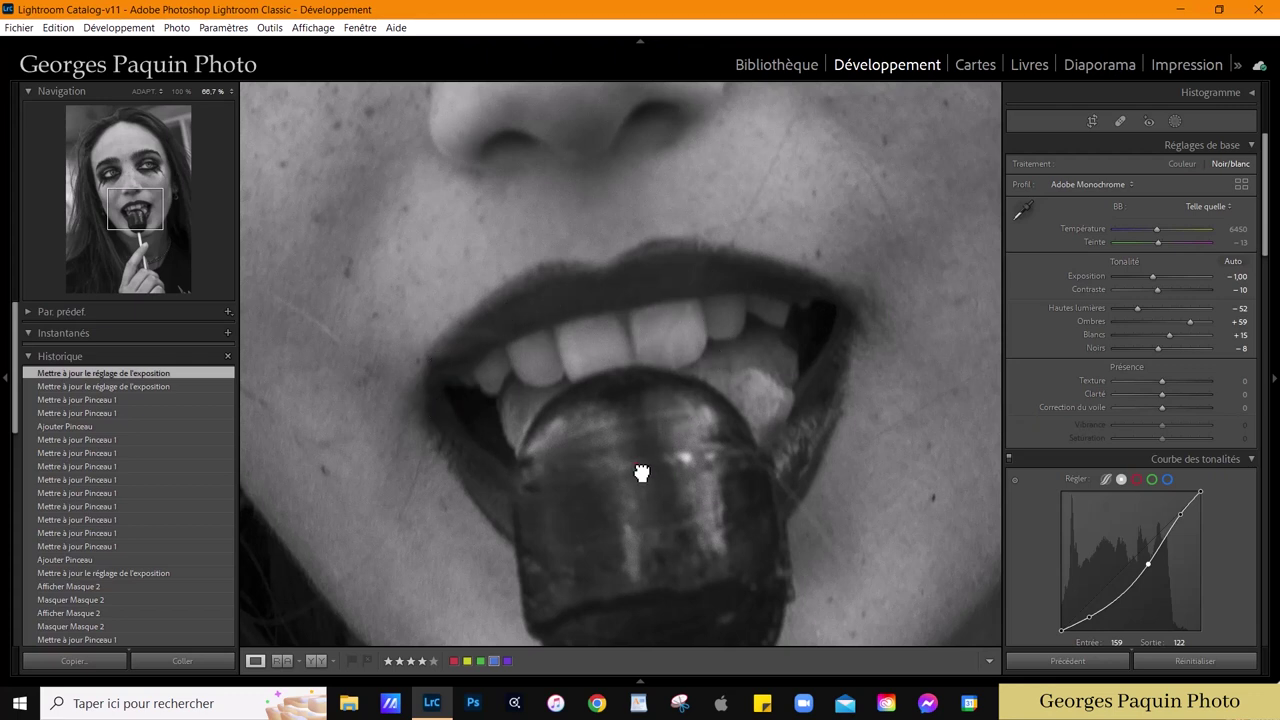
mouse_move(643, 471)
left_mouse_down()
mouse_move(660, 294)
mouse_move(650, 345)
left_mouse_up()
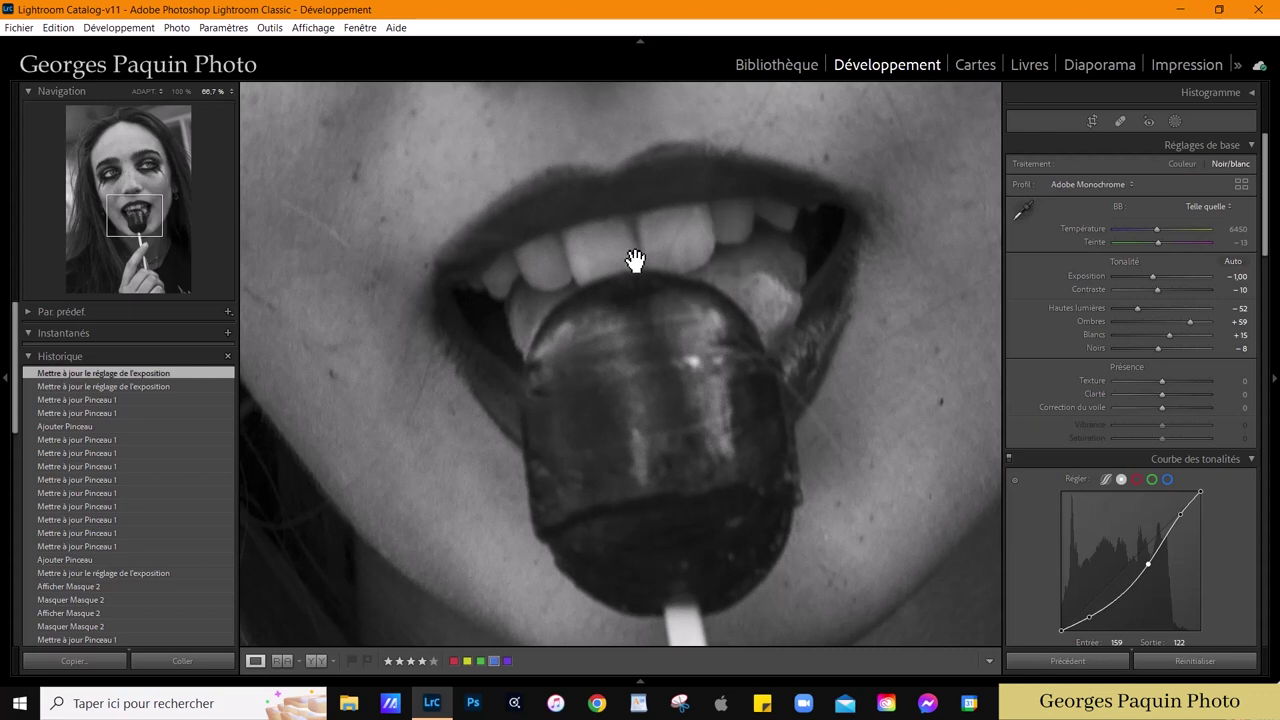
Paint a fifth brush mask over the lollipop with Clarity 21 and Texture 9, then exit masking.
key("k")
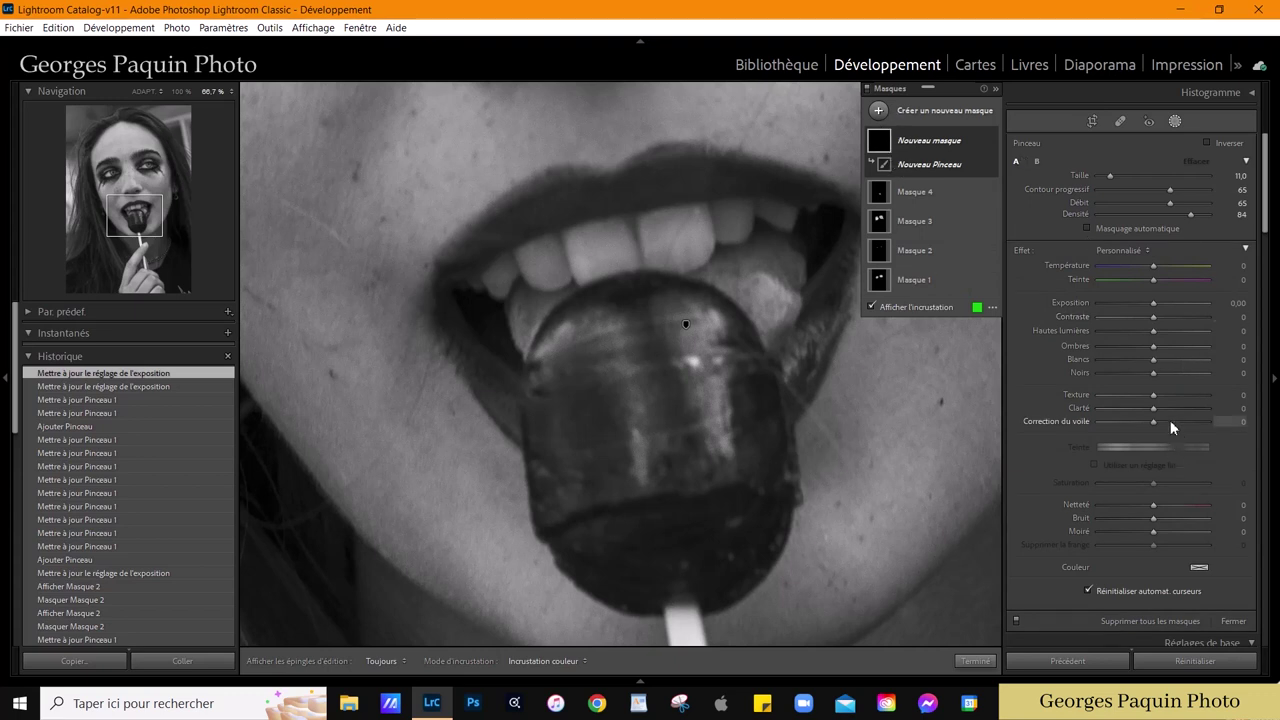
left_click_drag(1155, 413, 1162, 414)
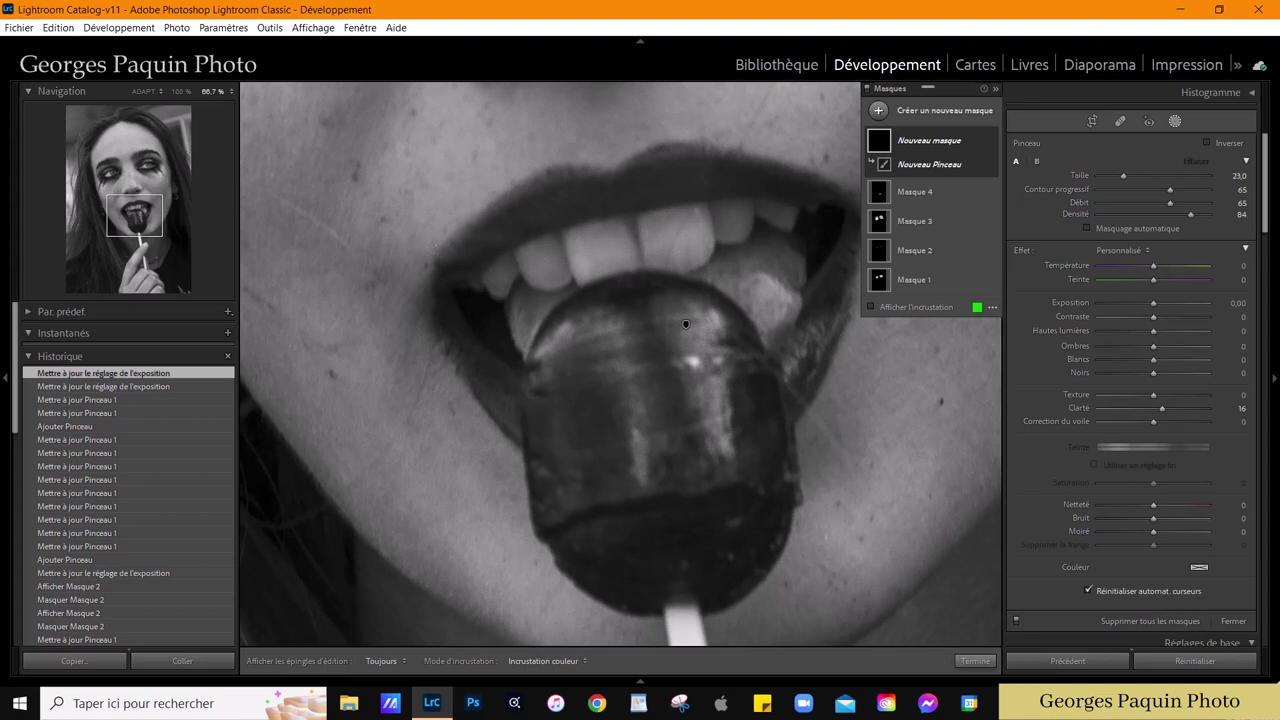
key("h")
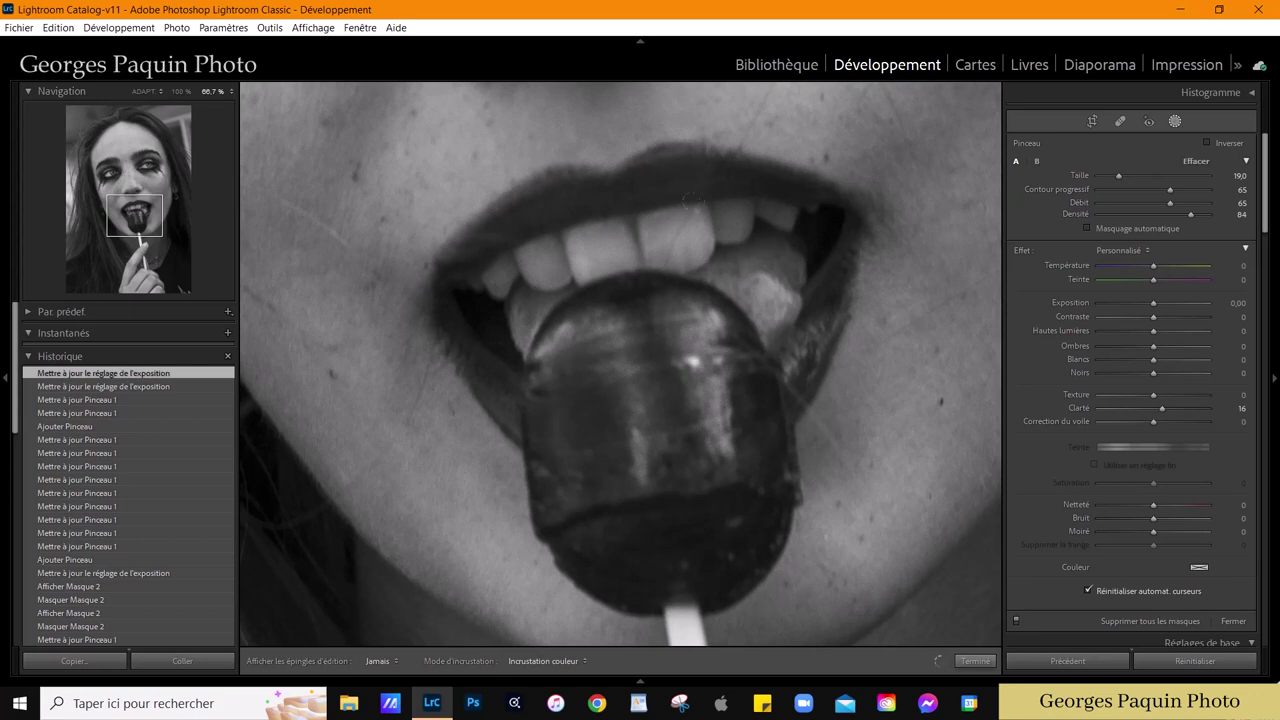
left_click_drag(445, 272, 537, 377)
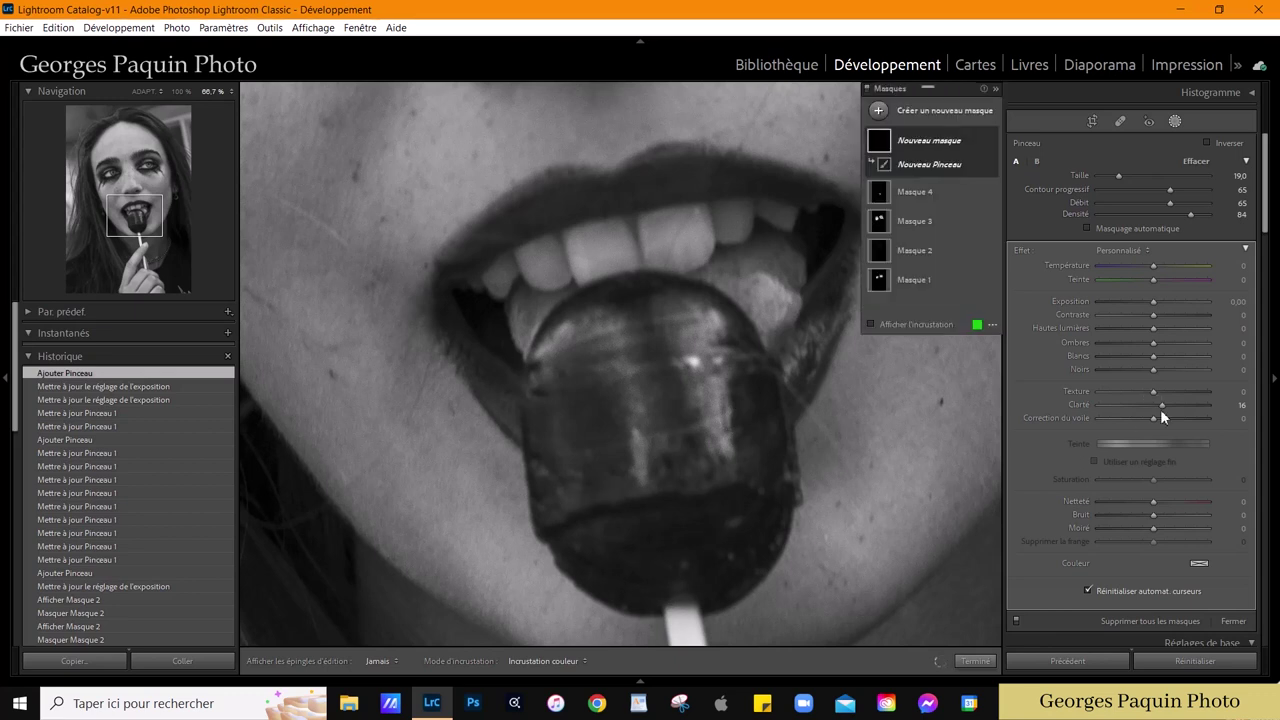
left_click_drag(1163, 406, 1165, 405)
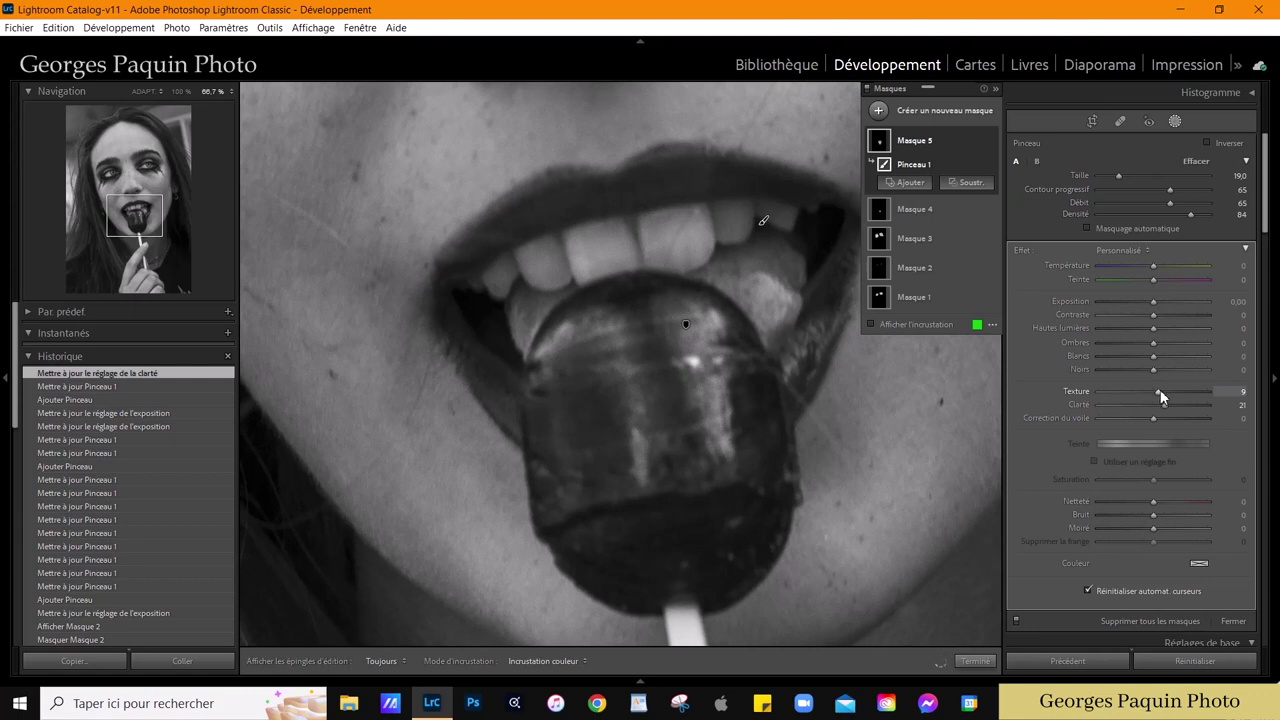
left_click(1160, 393)
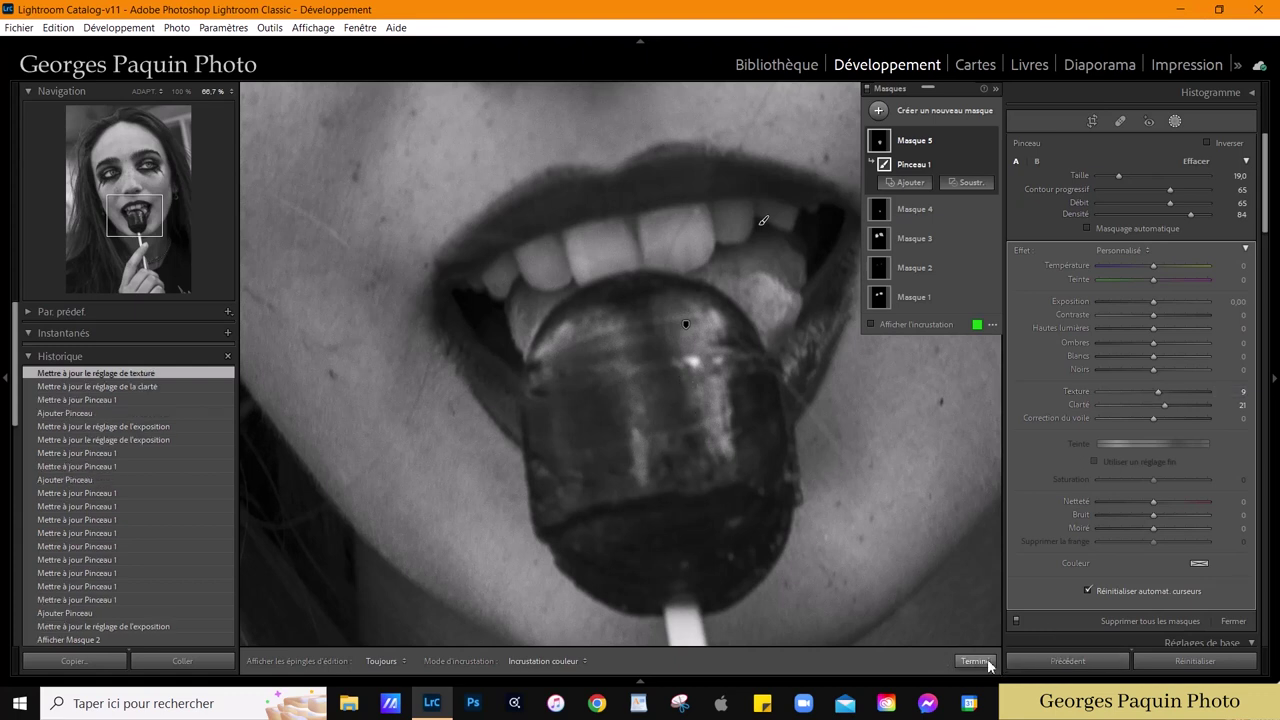
left_click(975, 662)
left_click(849, 521)
Zoom in and pan across the face to inspect the eye and cheek detail.
left_click(849, 521)
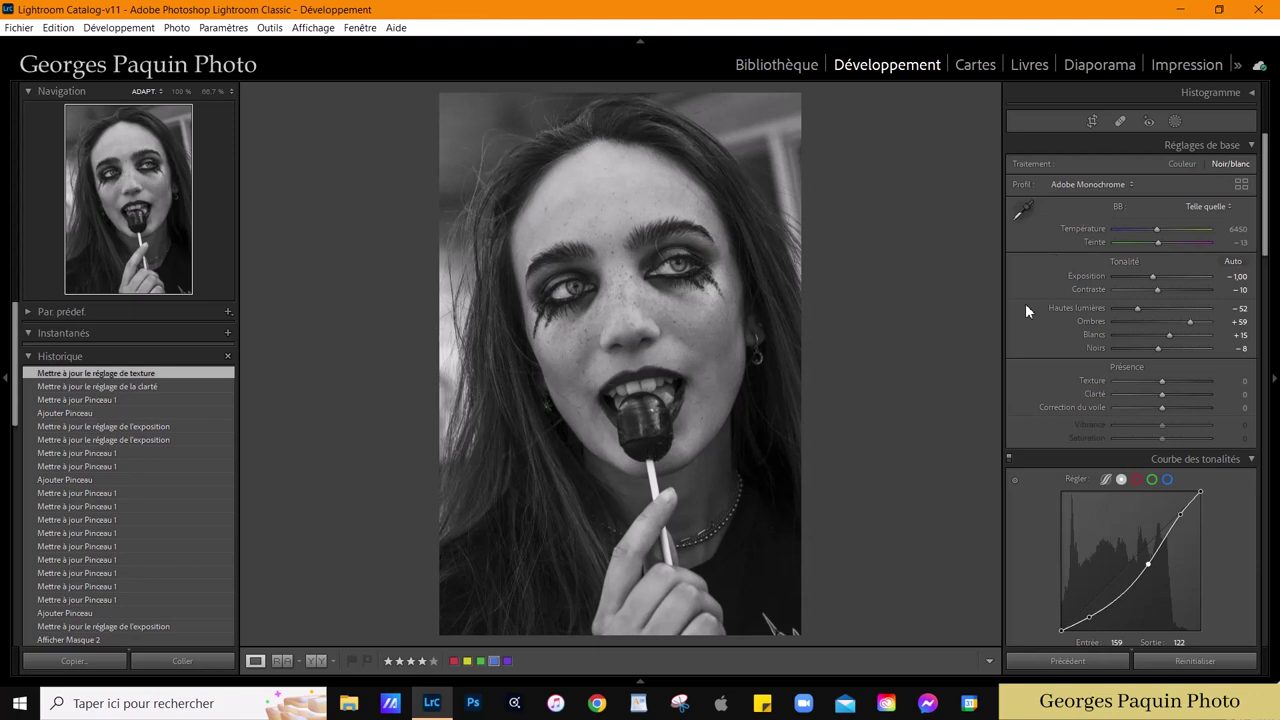
left_click(652, 349)
left_click_drag(858, 270, 643, 409)
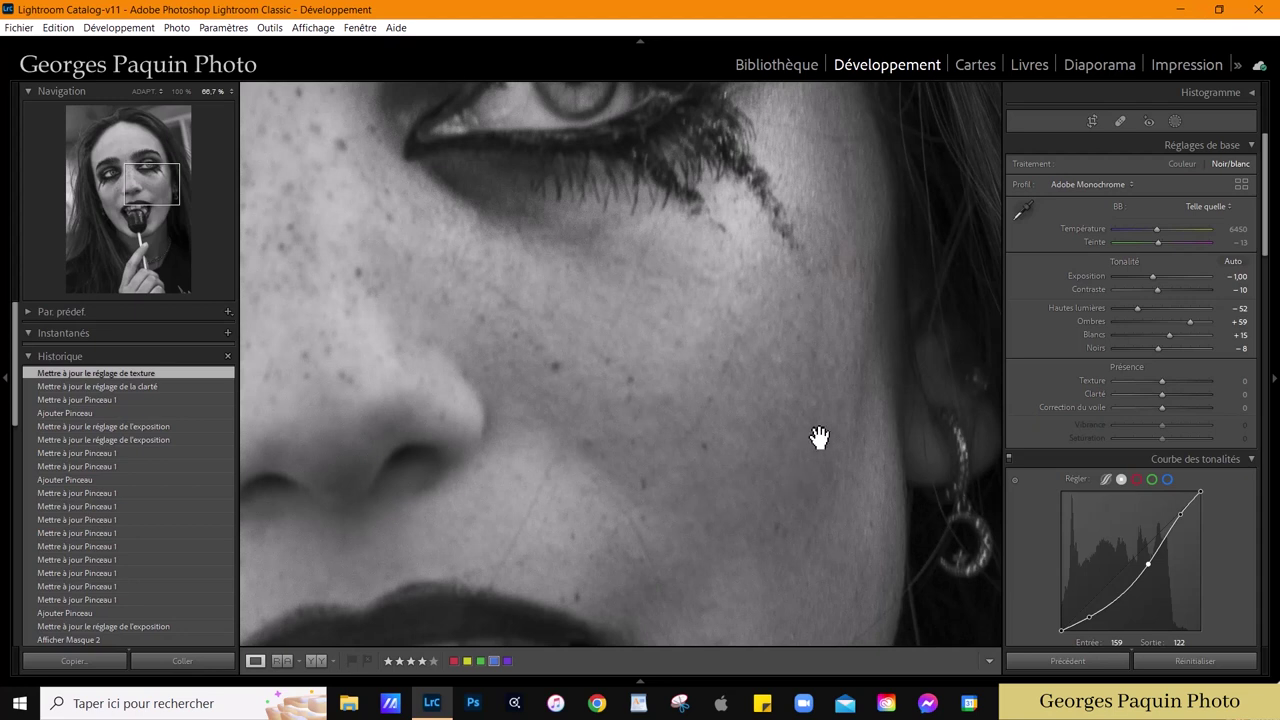
left_click_drag(543, 463, 760, 334)
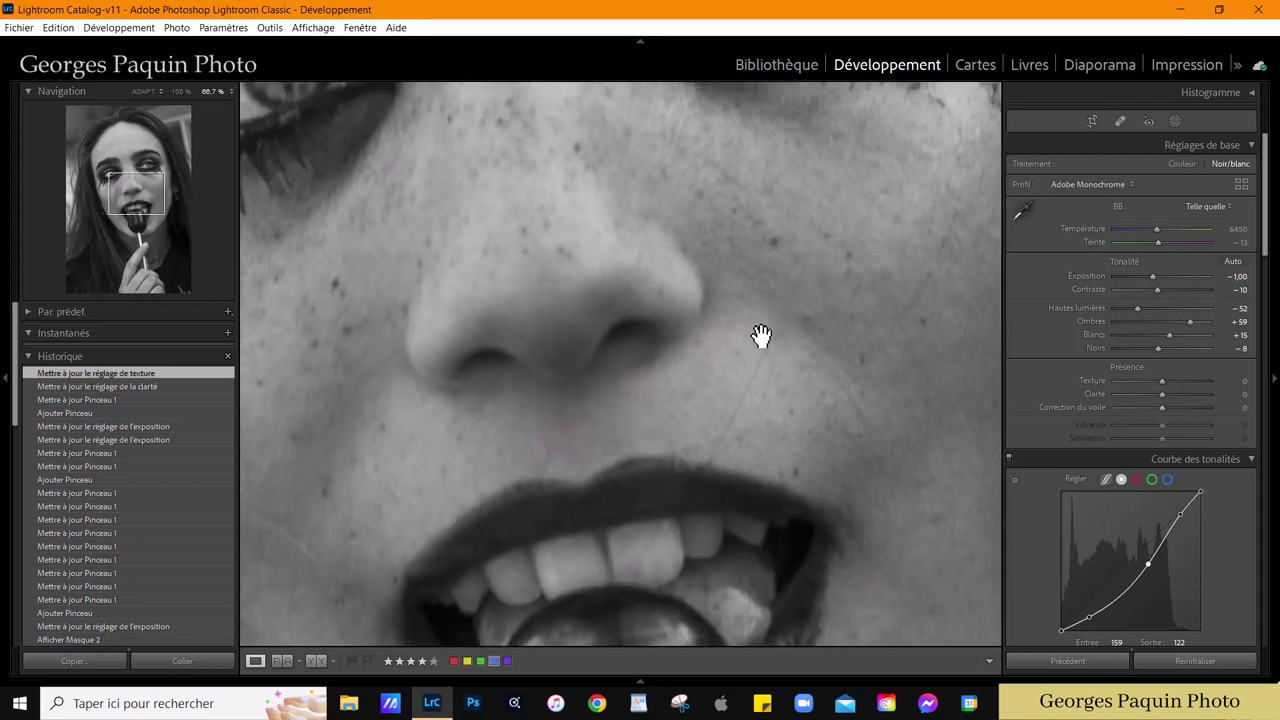
left_click_drag(414, 257, 400, 376)
left_click_drag(883, 463, 663, 423)
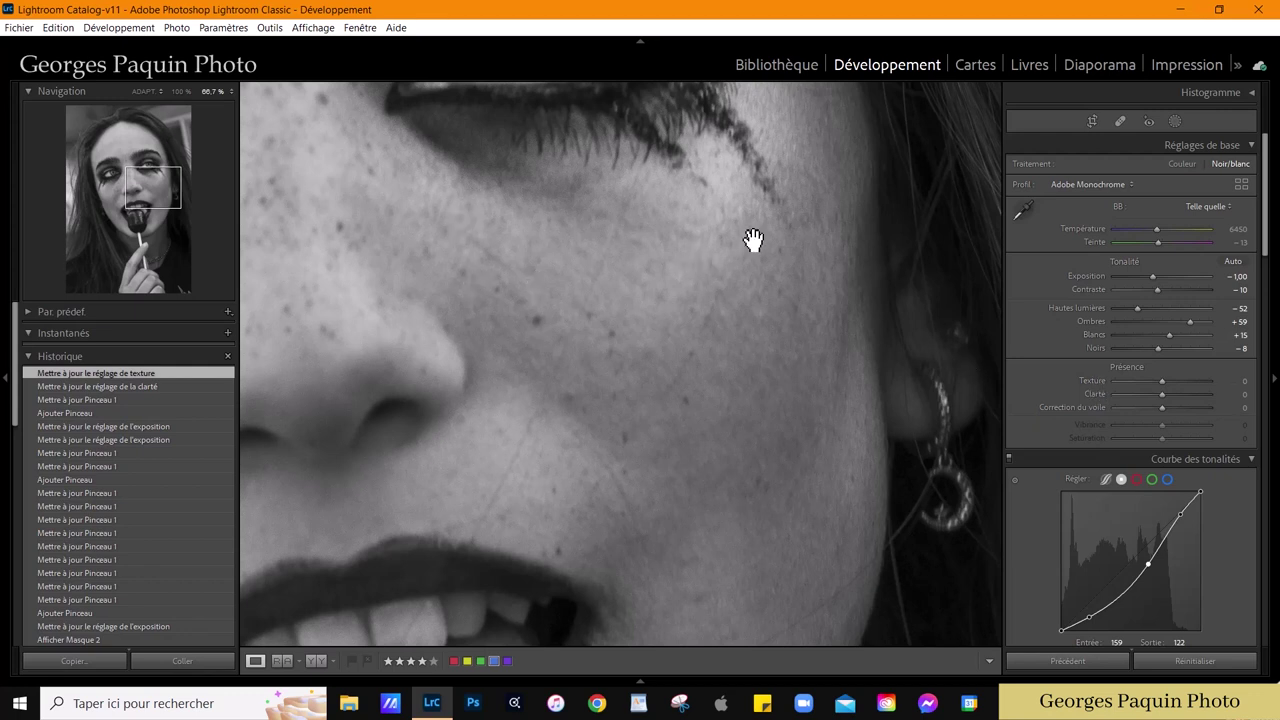
left_click_drag(754, 240, 757, 383)
left_click_drag(789, 284, 880, 476)
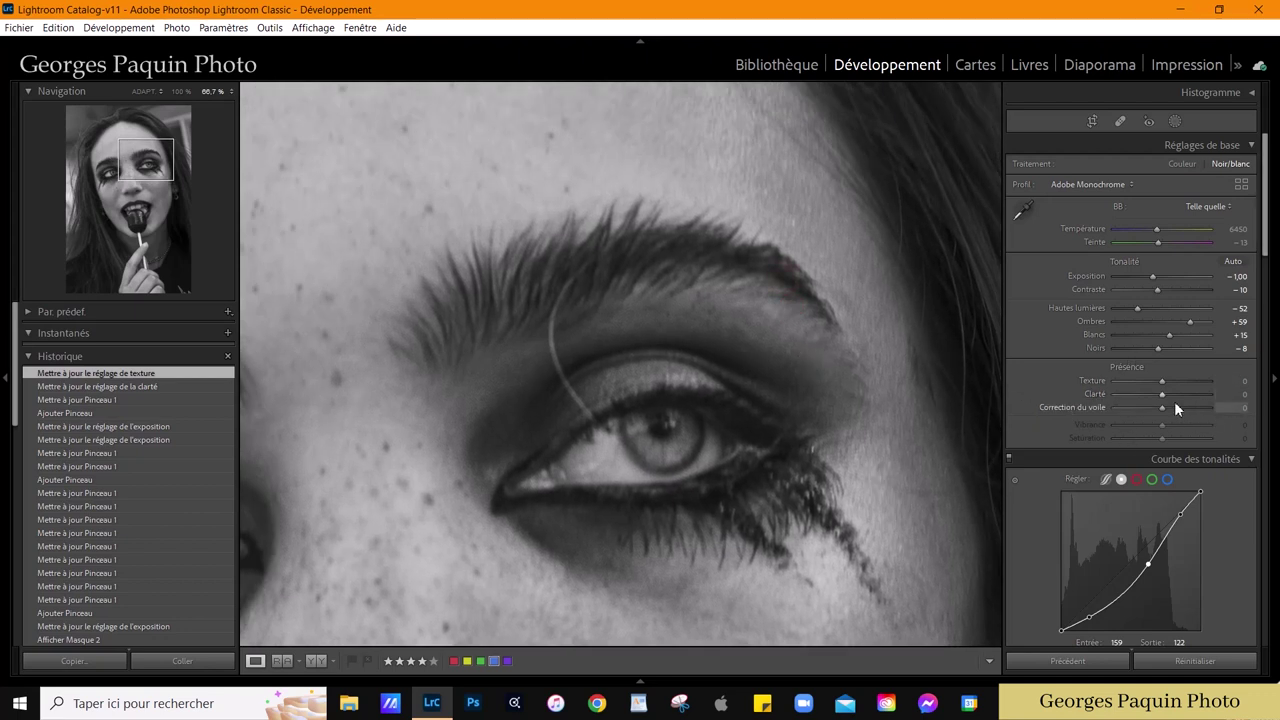
Lower the global Clarity from +10 to +5 and return to the fitted view.
left_click(1164, 395)
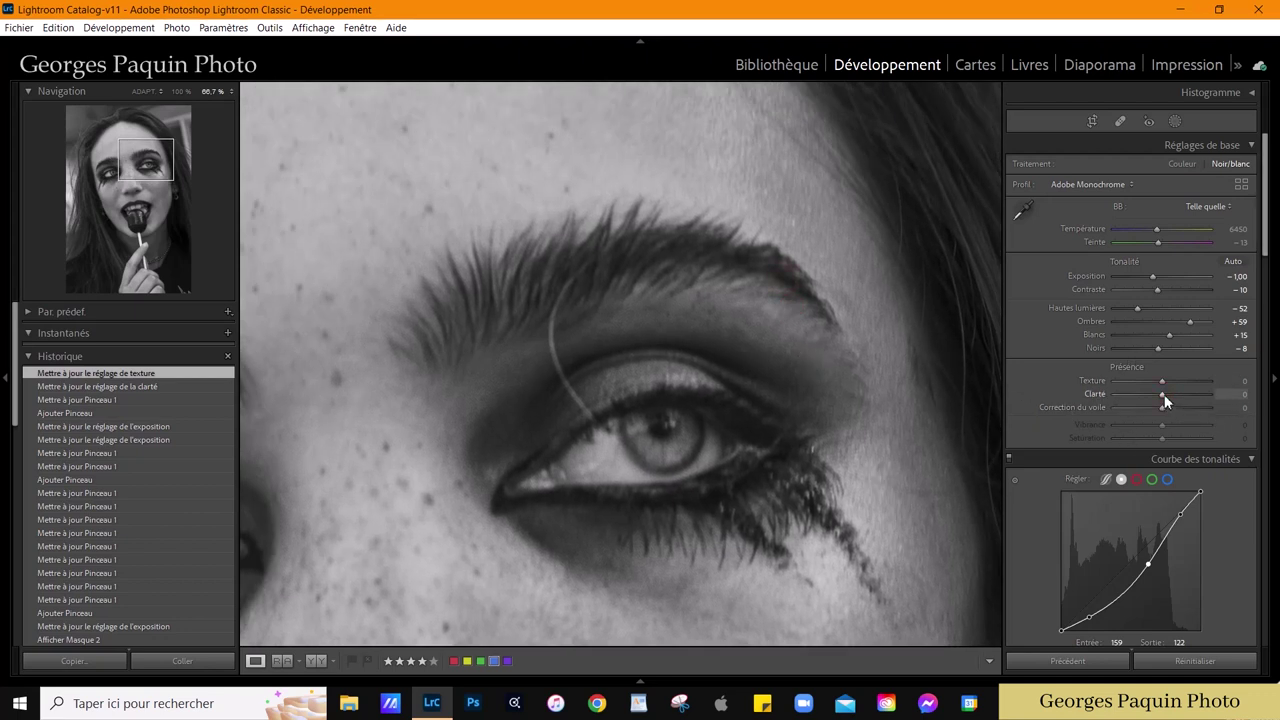
key("Down")
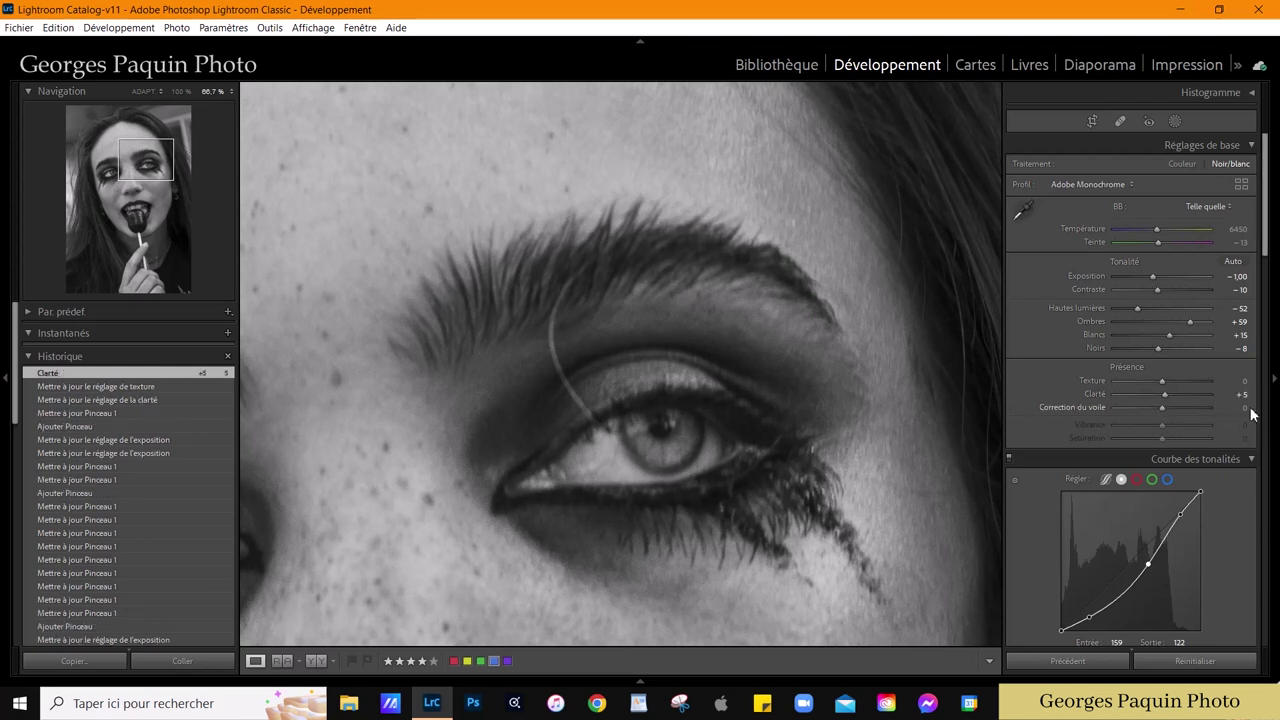
left_click(775, 418)
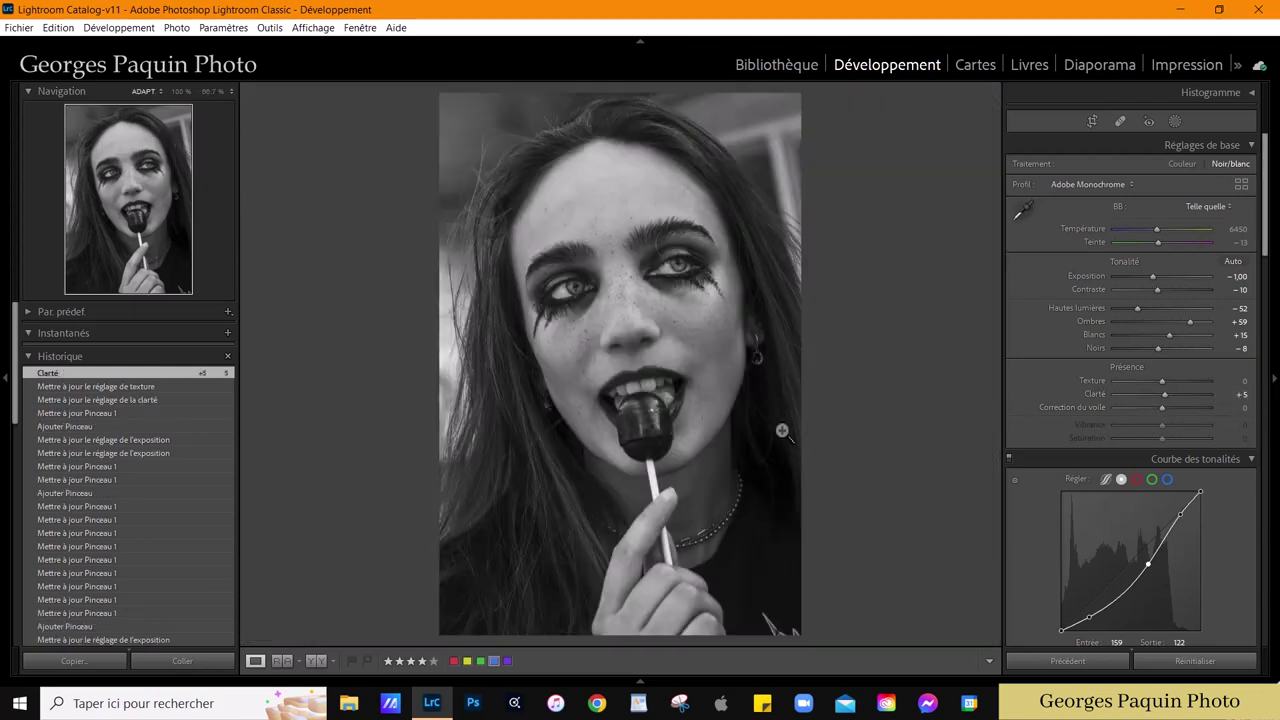
Tighten the crop by pulling in the top-left corner, bottom edge and top edge.
left_click(1093, 121)
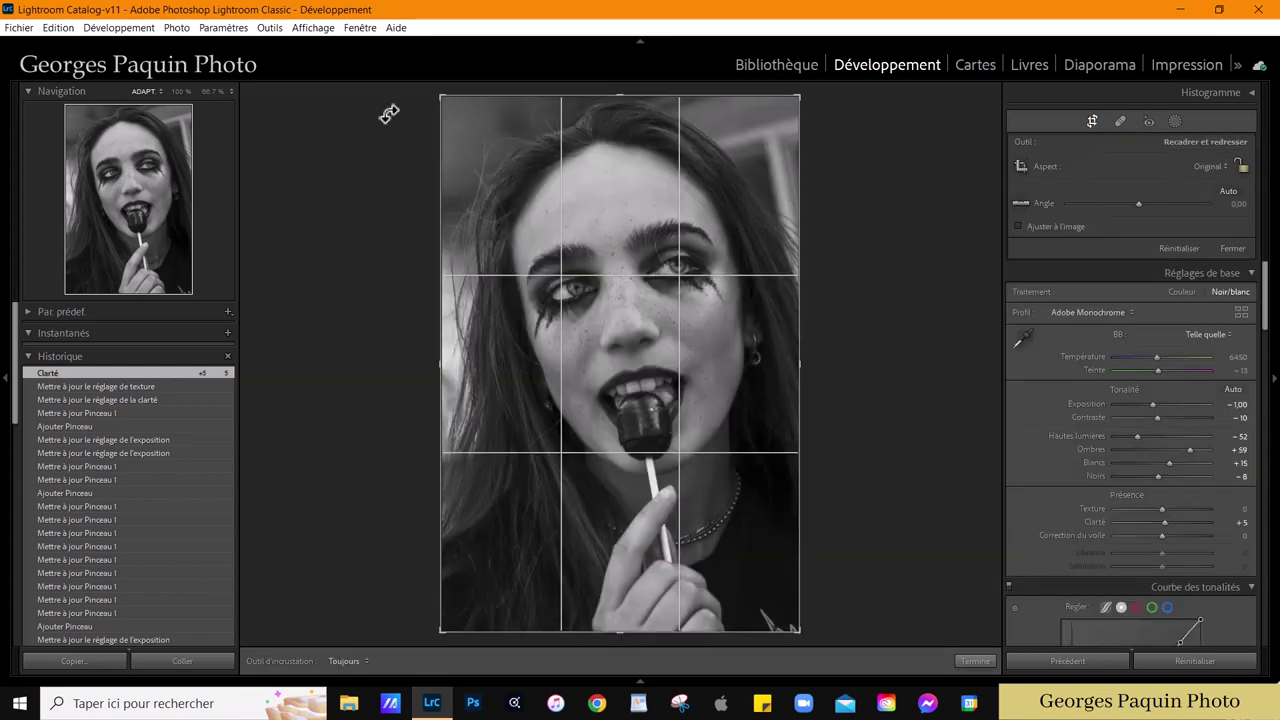
left_click_drag(441, 97, 452, 117)
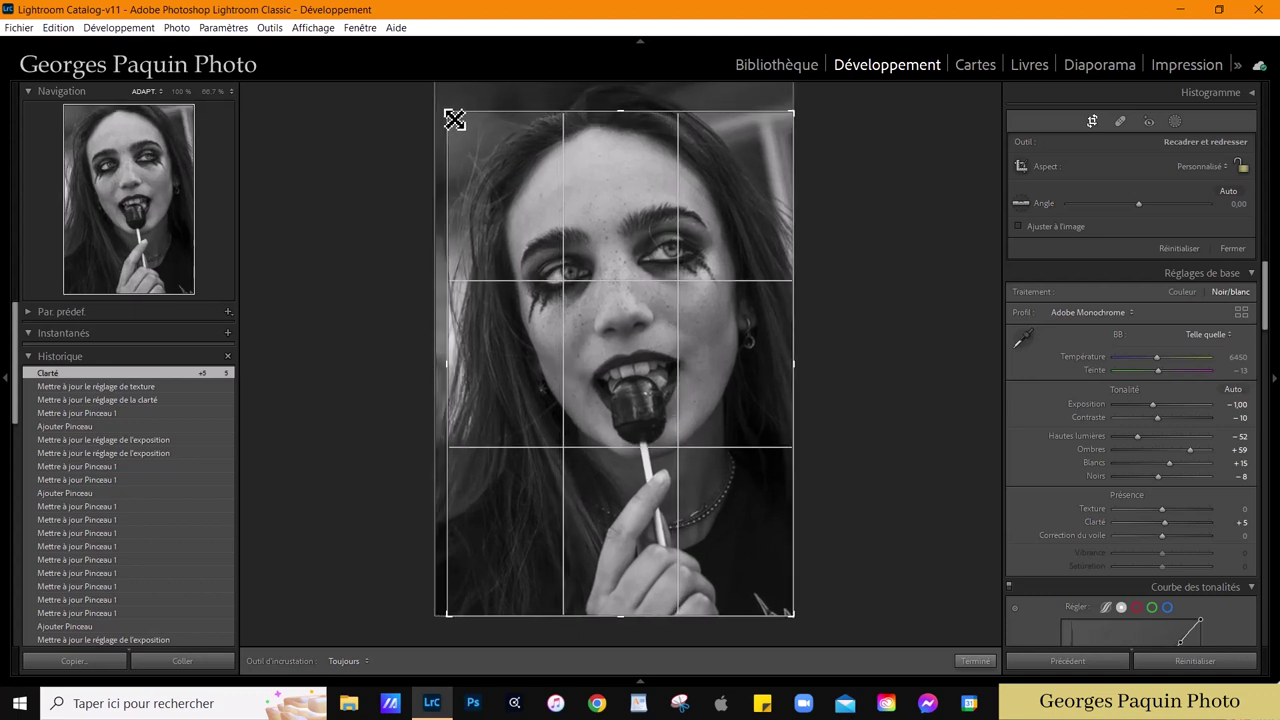
left_click_drag(623, 614, 623, 598)
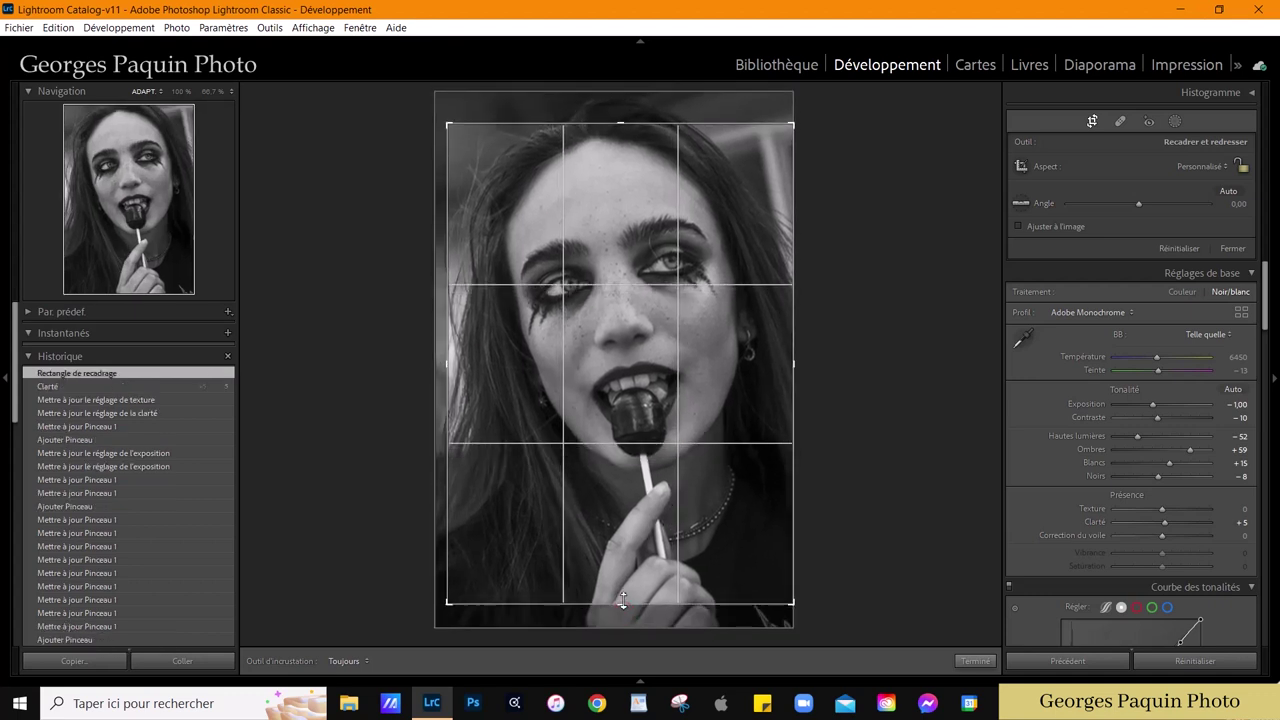
left_click_drag(619, 127, 619, 119)
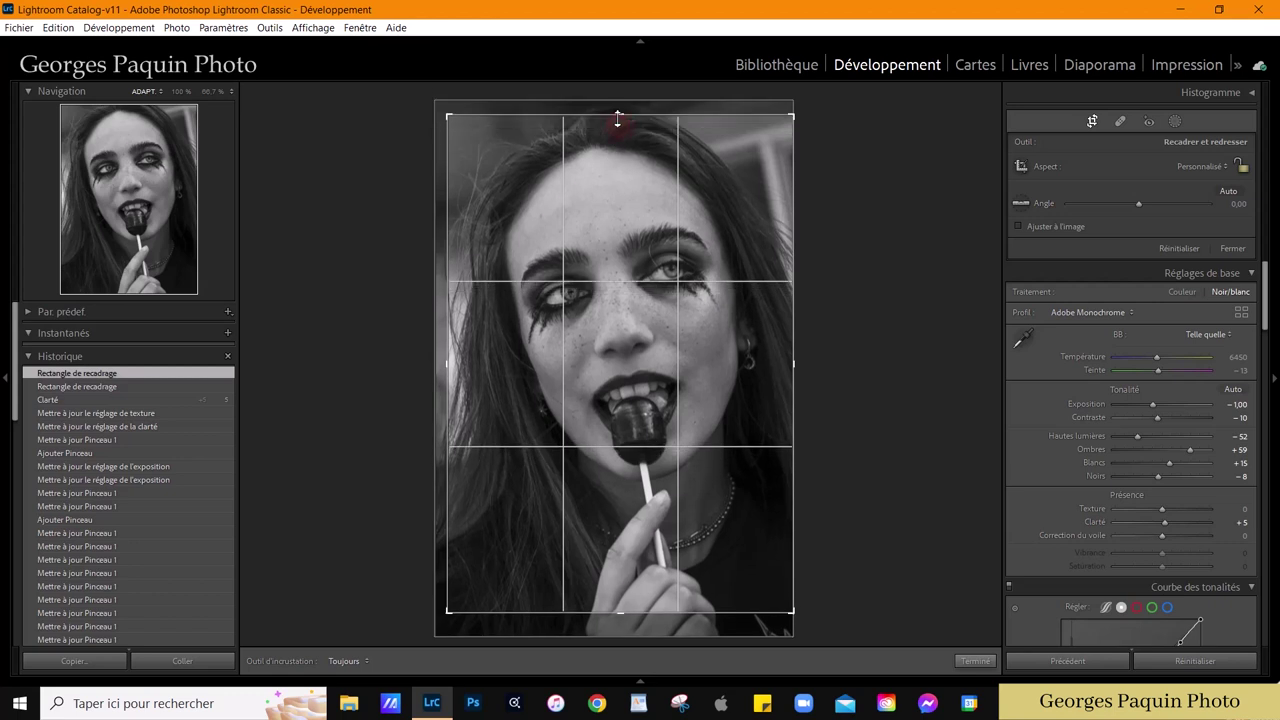
left_click(967, 664)
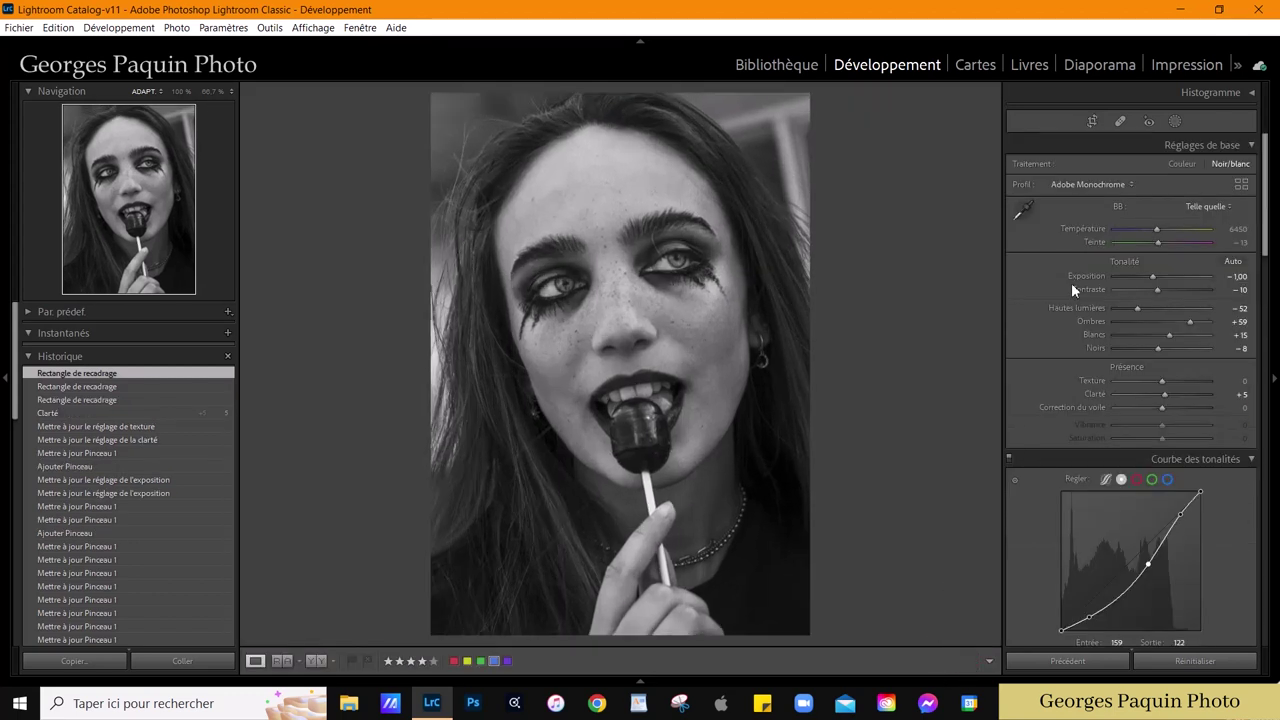
Tint the shadows magenta with hue 340, saturation 6 and luminance -9.
scroll(1040, 296, "down", 5)
scroll(1040, 296, "down", 5)
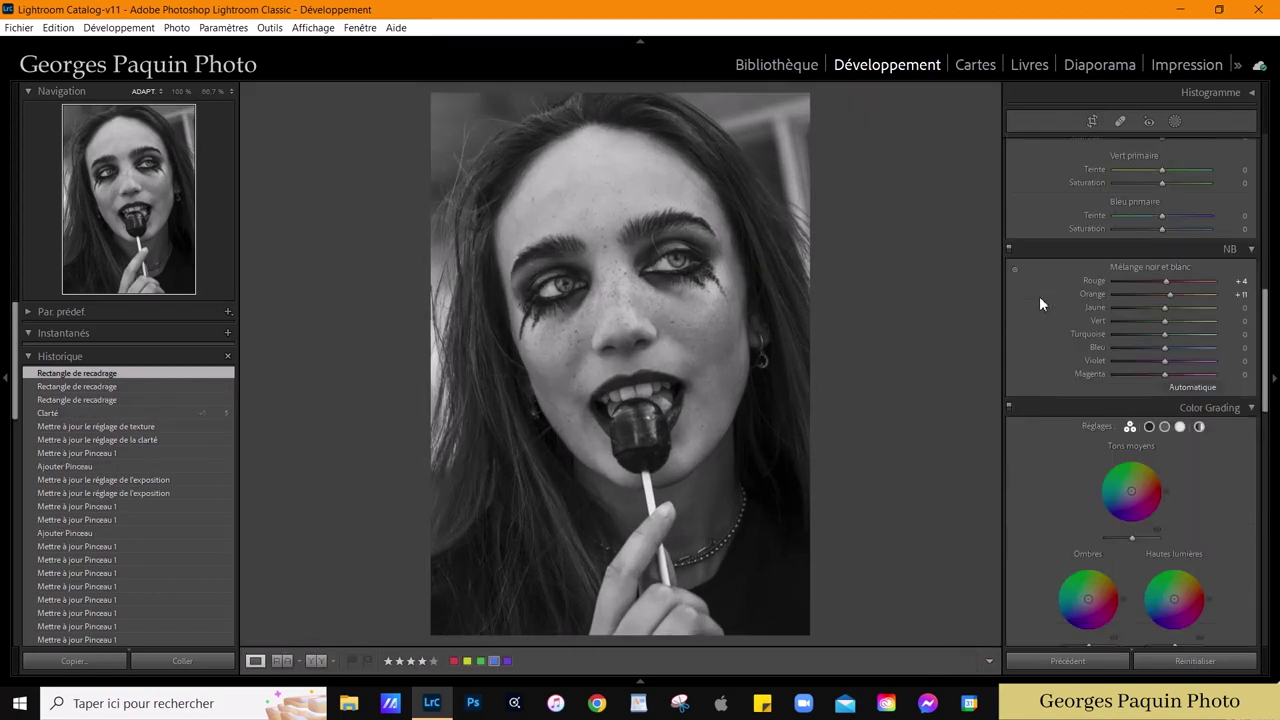
scroll(1040, 296, "down", 5)
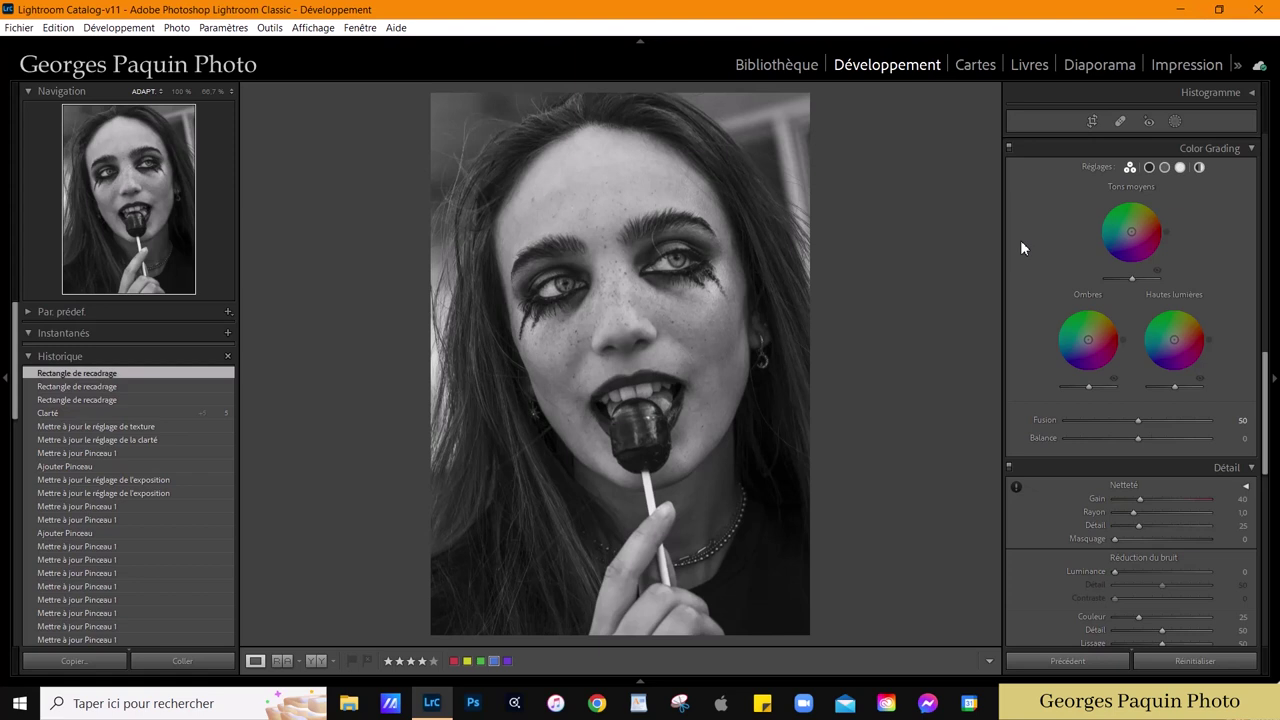
left_click(1149, 167)
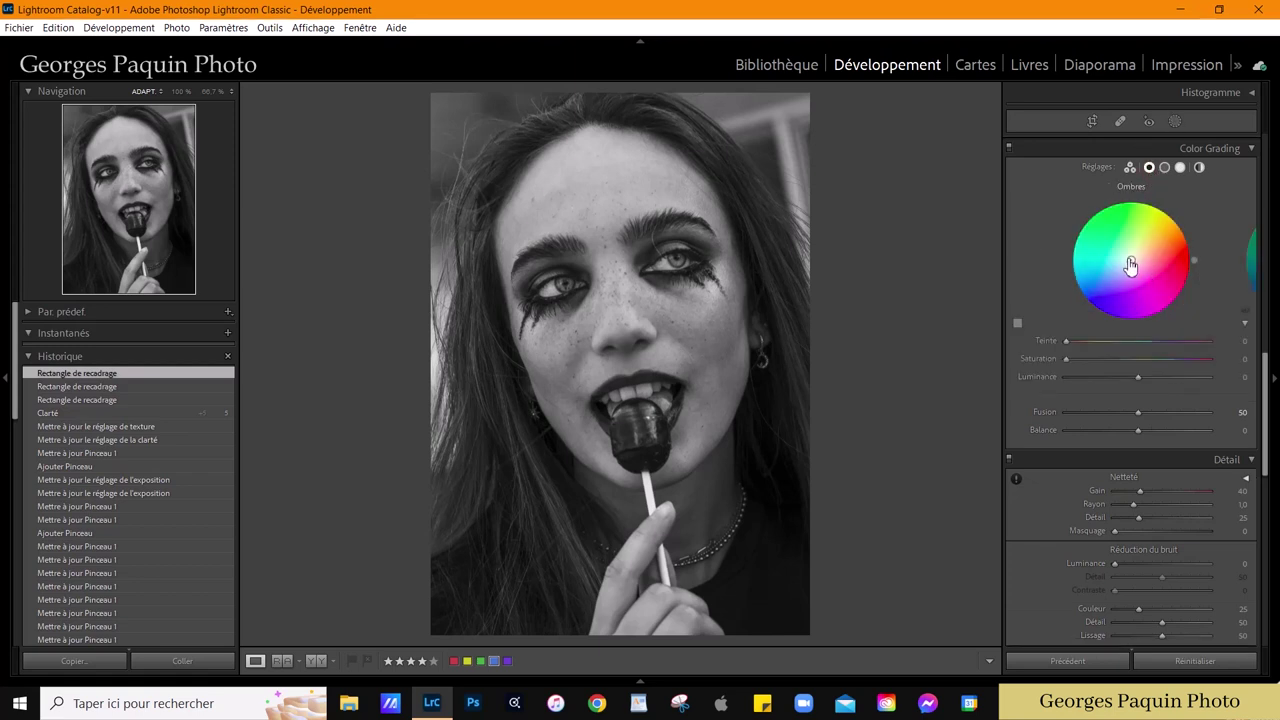
mouse_move(1133, 265)
left_mouse_down()
mouse_move(1199, 257)
mouse_move(1190, 280)
left_mouse_up()
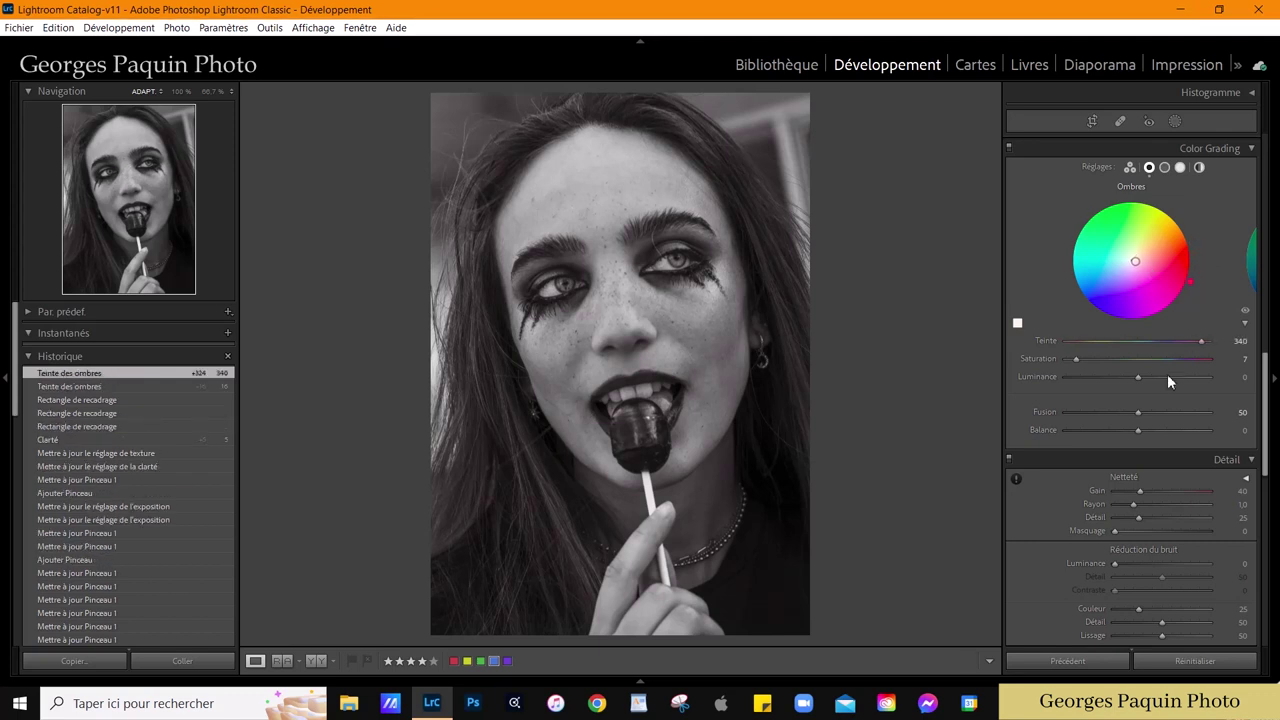
left_click_drag(1077, 358, 1075, 361)
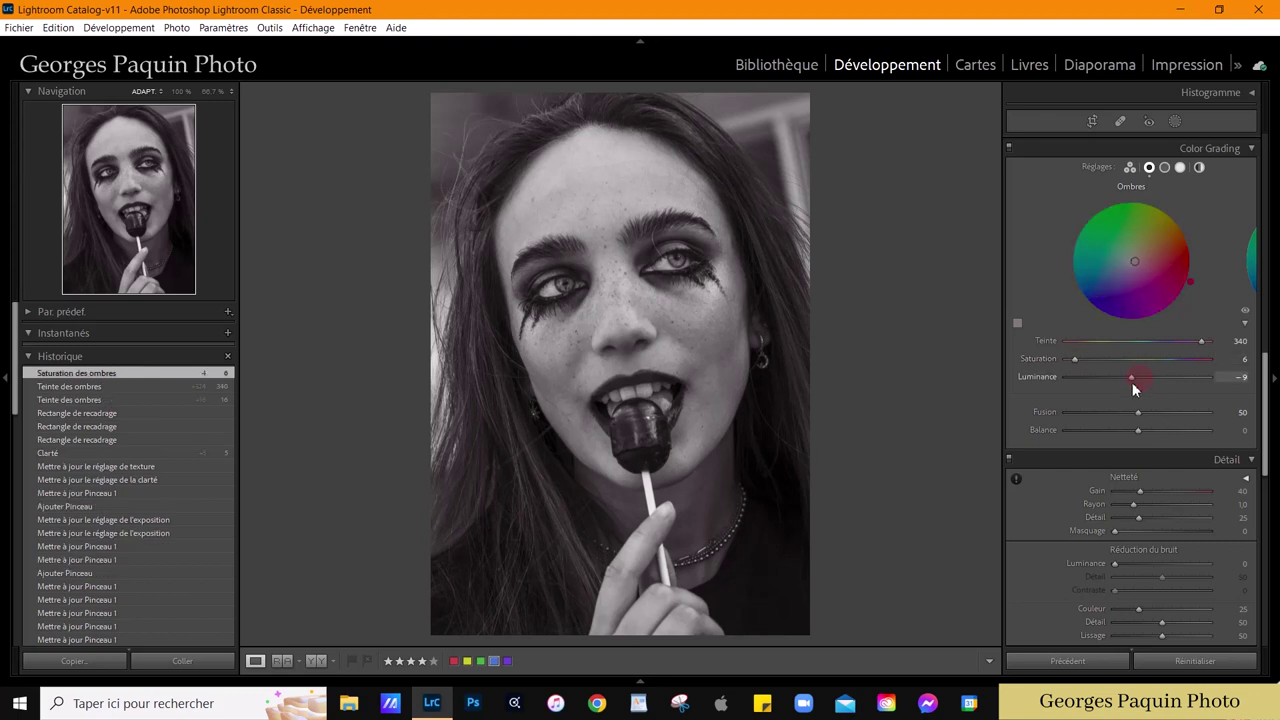
left_click_drag(1133, 382, 1133, 382)
Tint the midtones orange with hue 40, saturation 5 and luminance -21.
left_click(1164, 168)
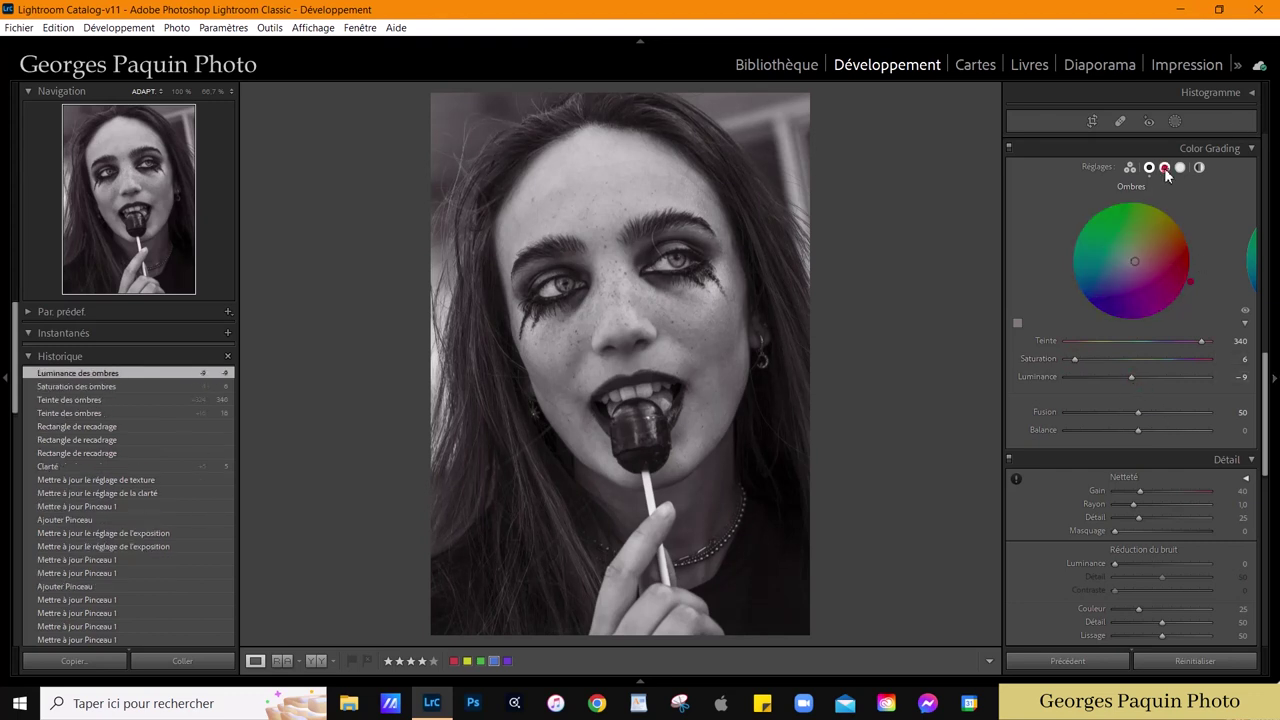
left_click_drag(1134, 266, 1134, 257)
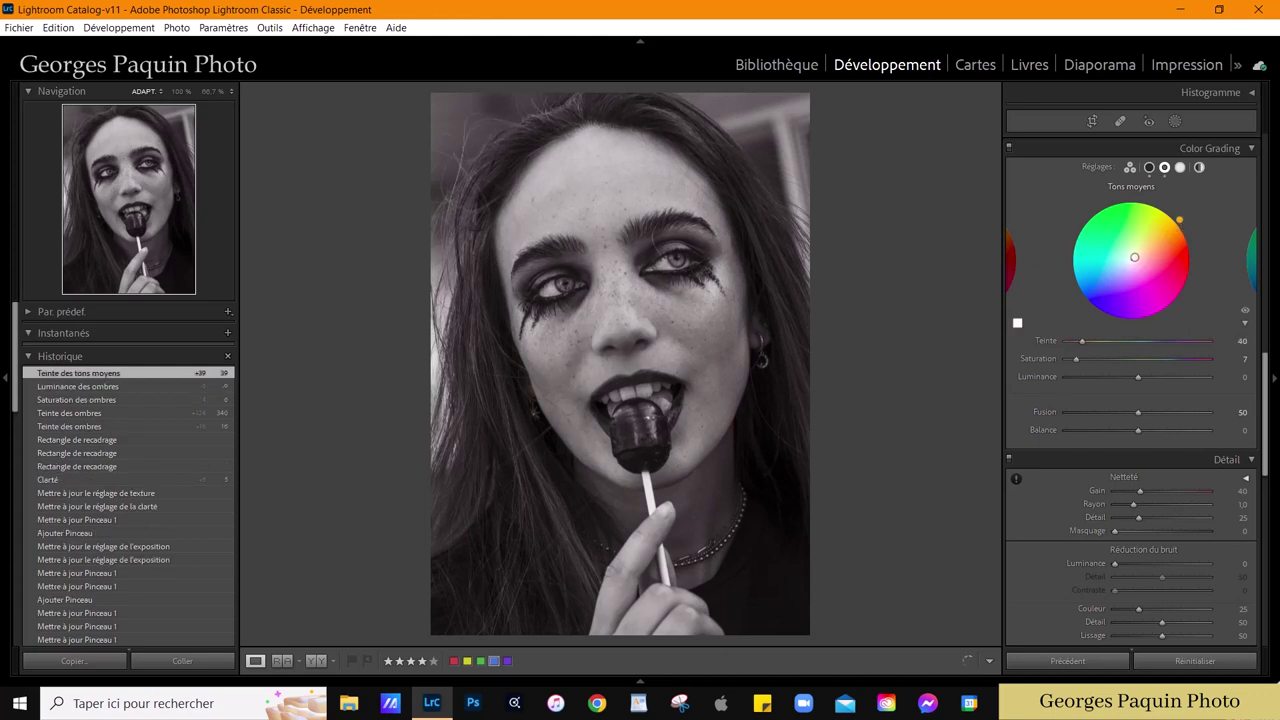
left_click_drag(1078, 359, 1096, 359)
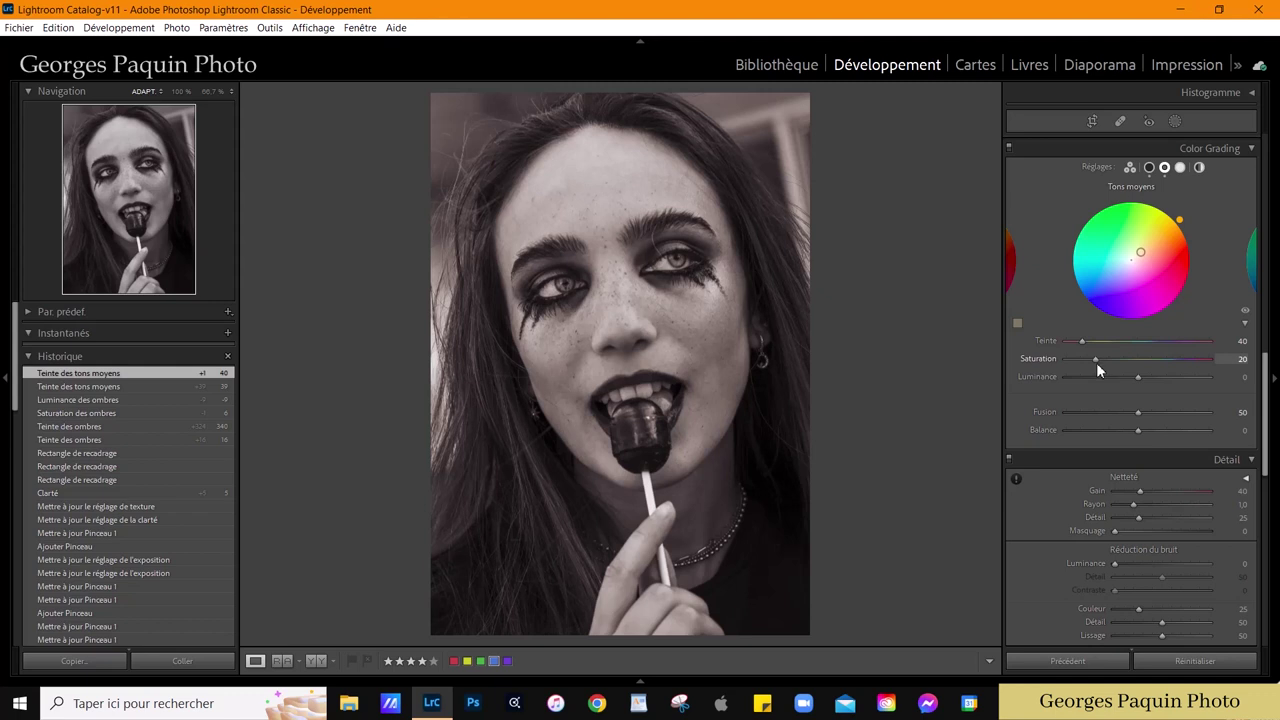
mouse_move(1097, 365)
left_mouse_down()
mouse_move(1075, 380)
mouse_move(1123, 392)
left_mouse_up()
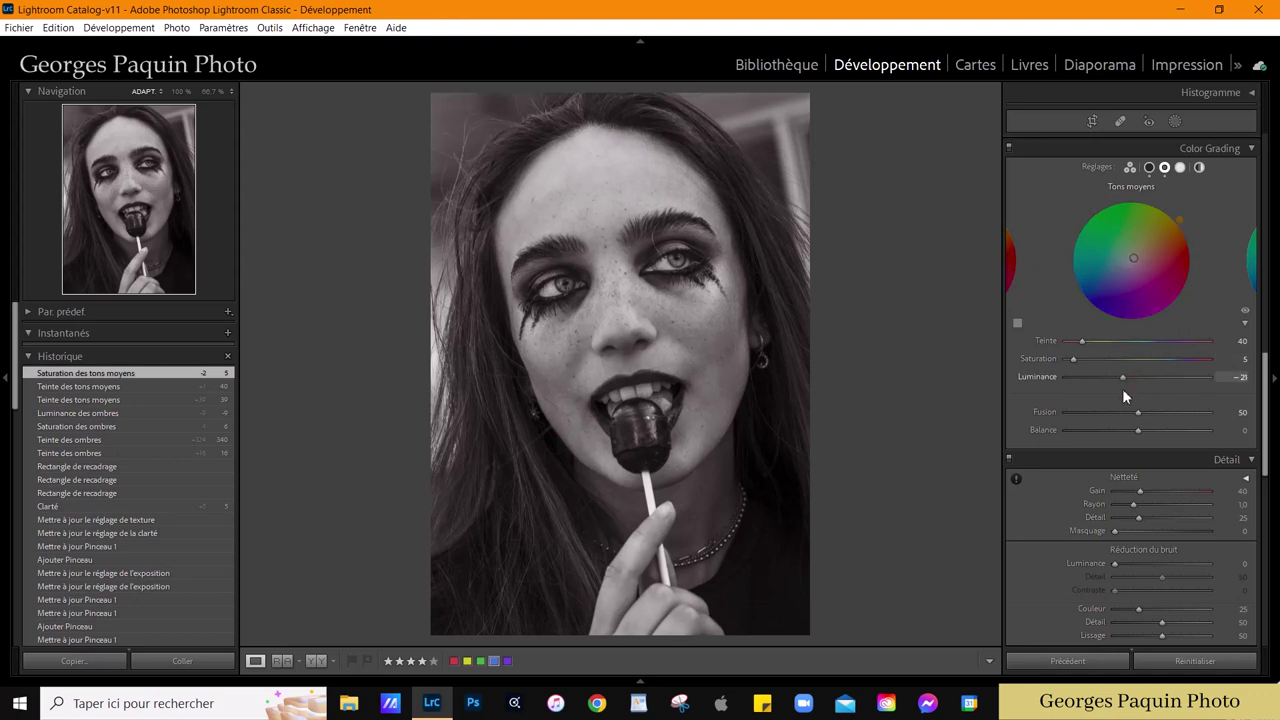
Set highlights to hue 68, saturation 5, luminance +23, with Balance +25 and Blending 40.
left_click(1180, 168)
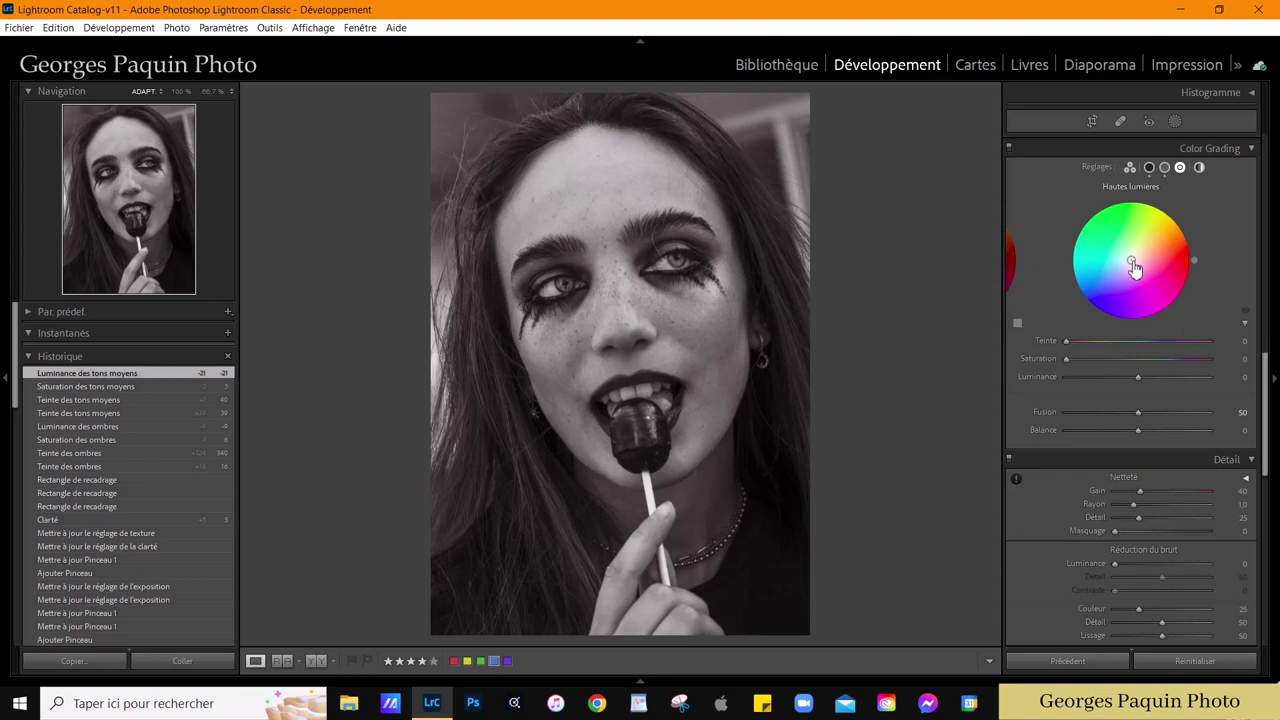
left_click_drag(1134, 268, 1145, 199)
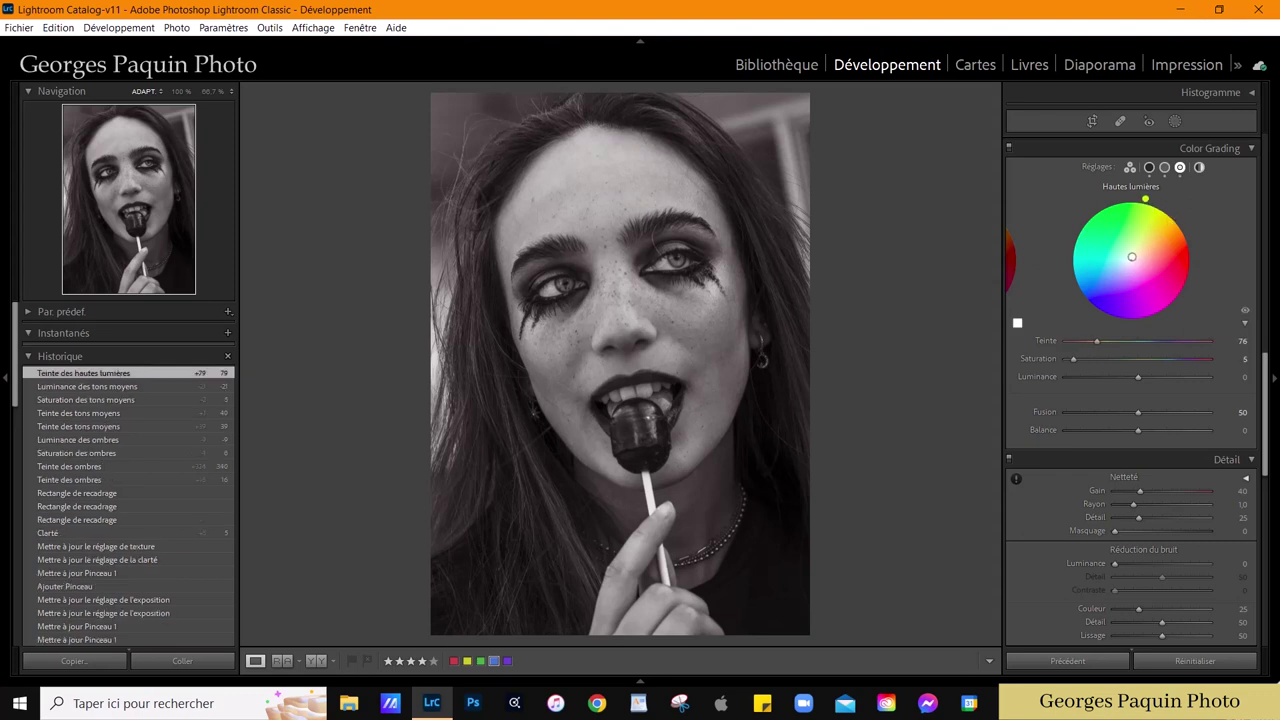
mouse_move(1142, 378)
left_mouse_down()
mouse_move(1160, 378)
mouse_move(1155, 393)
left_mouse_up()
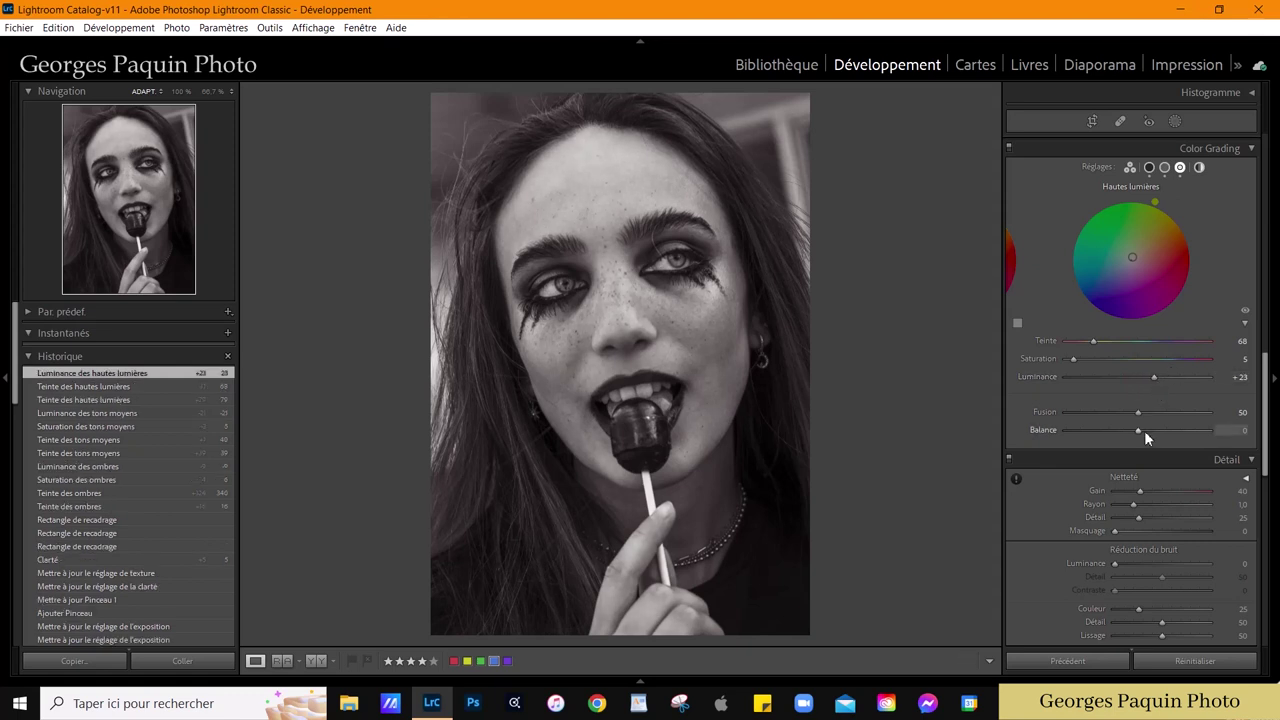
left_click_drag(1140, 431, 1159, 436)
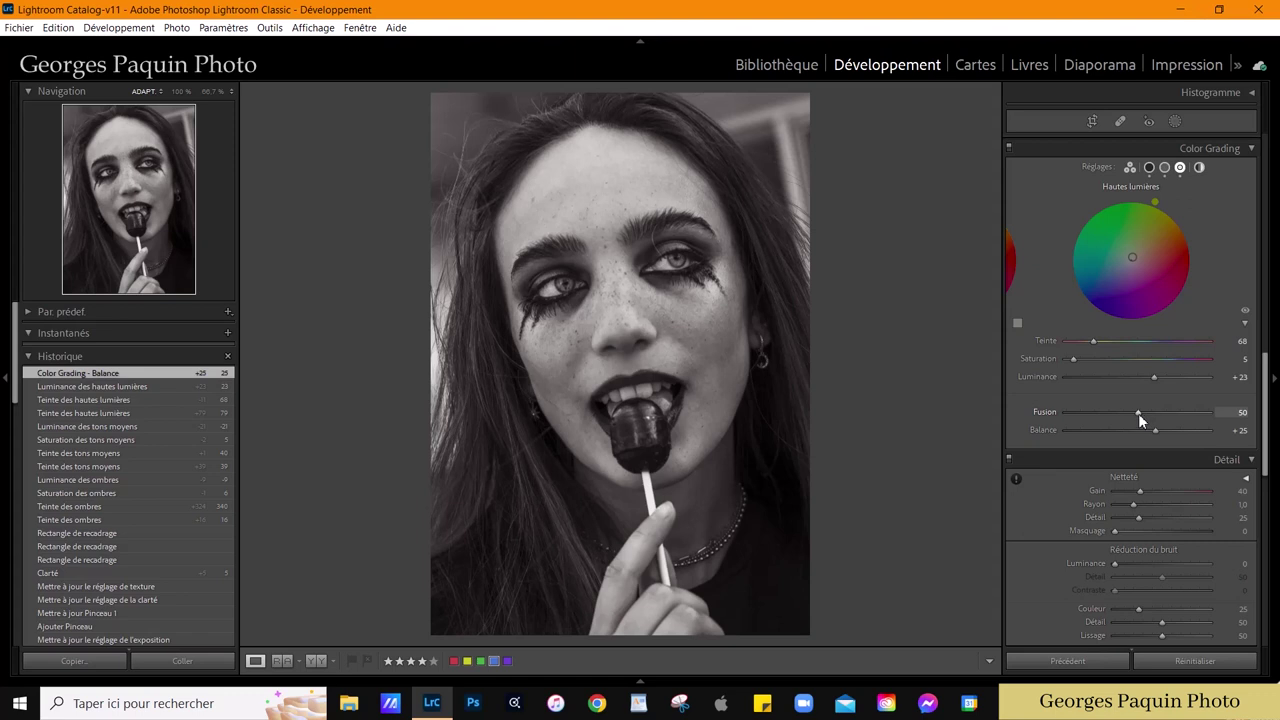
left_click_drag(1138, 413, 1123, 427)
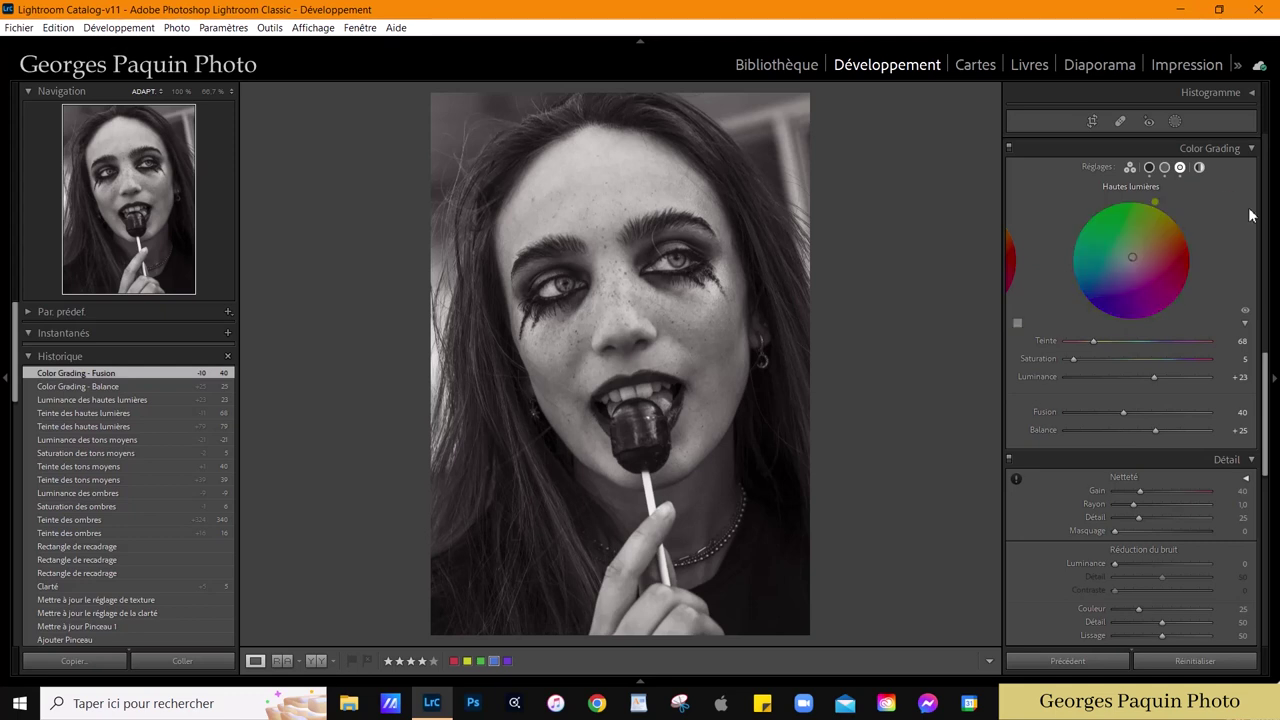
Set the global color grade to hue 53, saturation 7 and luminance -21.
left_click(1198, 167)
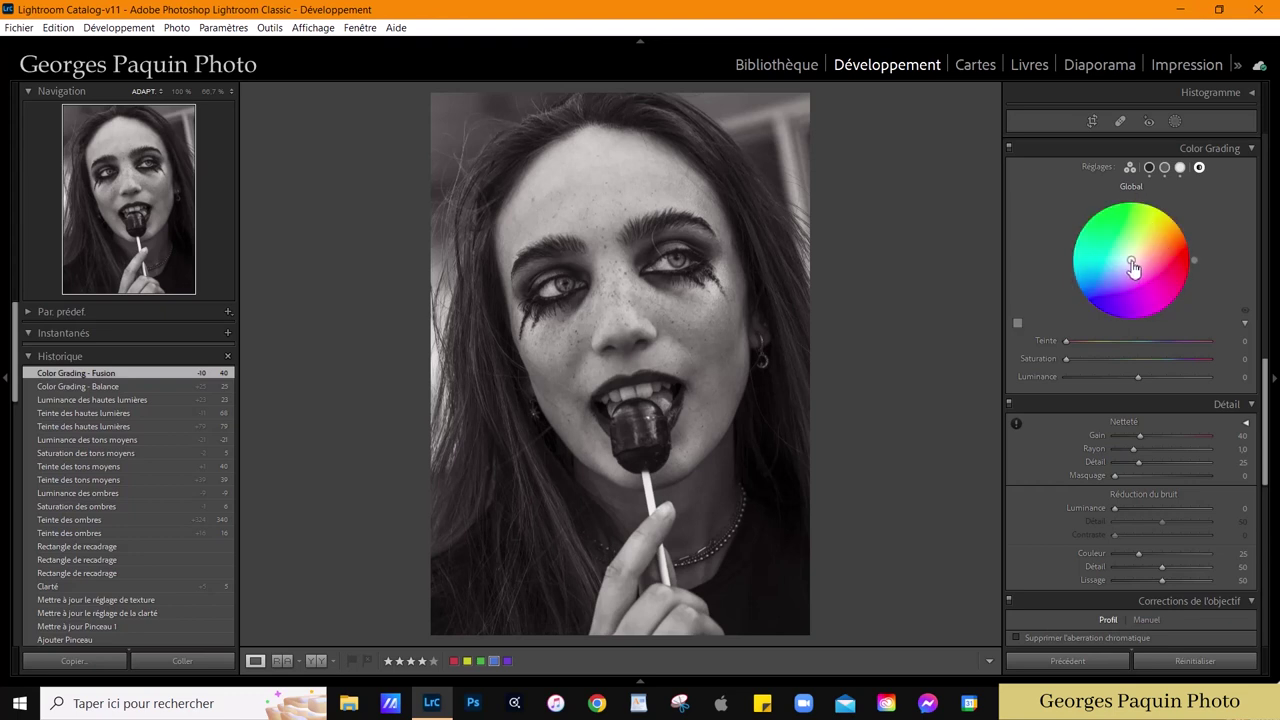
left_click_drag(1132, 264, 1169, 211)
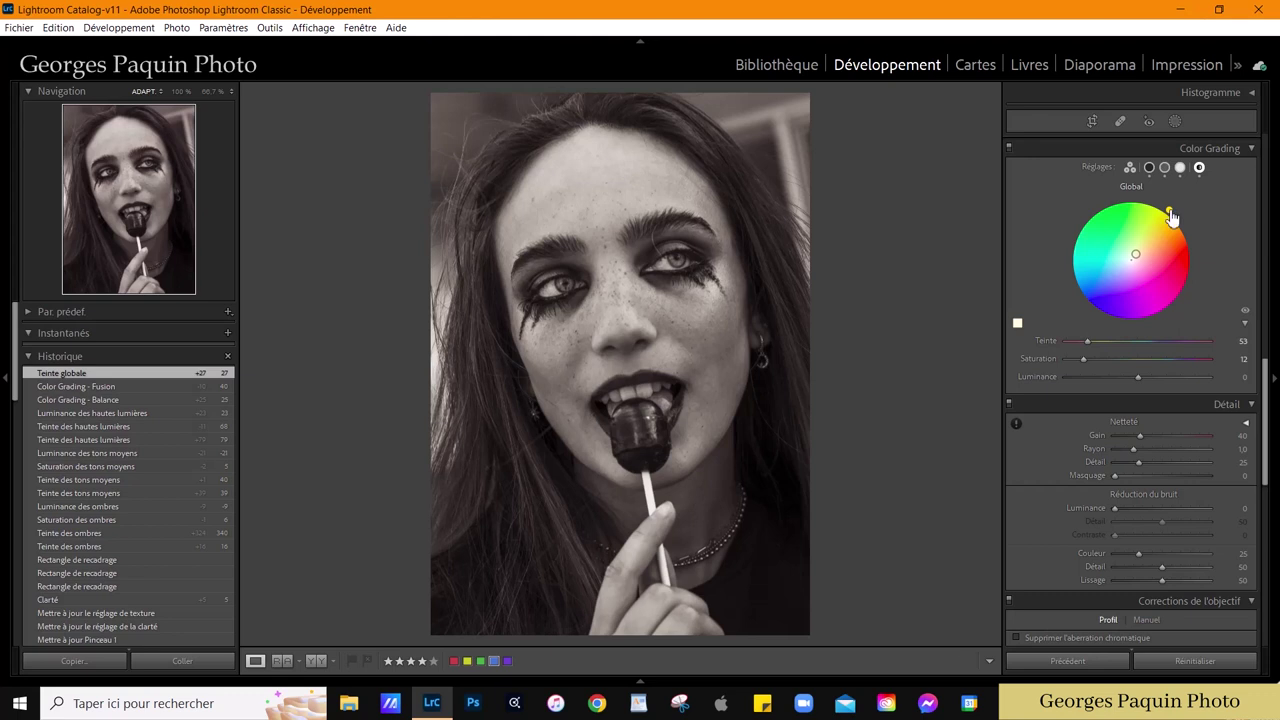
left_click_drag(1138, 379, 1076, 359)
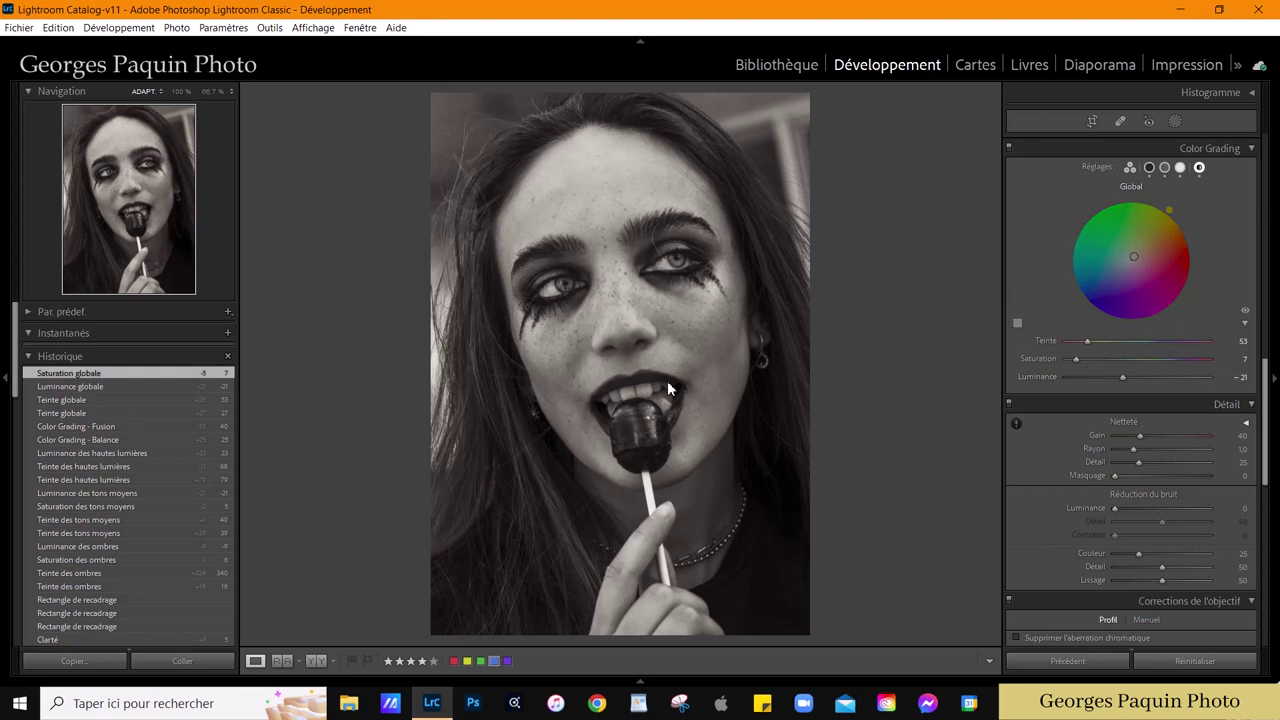